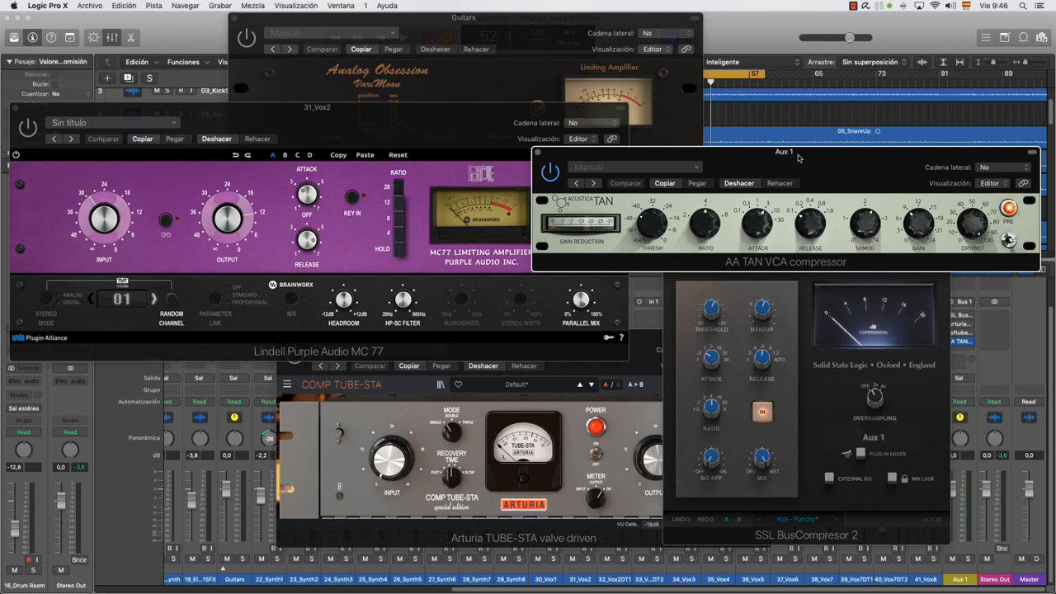
Bring the SSL Bus Compressor 2, AA TAN, Fairchild 660, Purple Audio MC 77 and TUBE-STA compressor windows forward in turn
drag(786, 157, 781, 142)
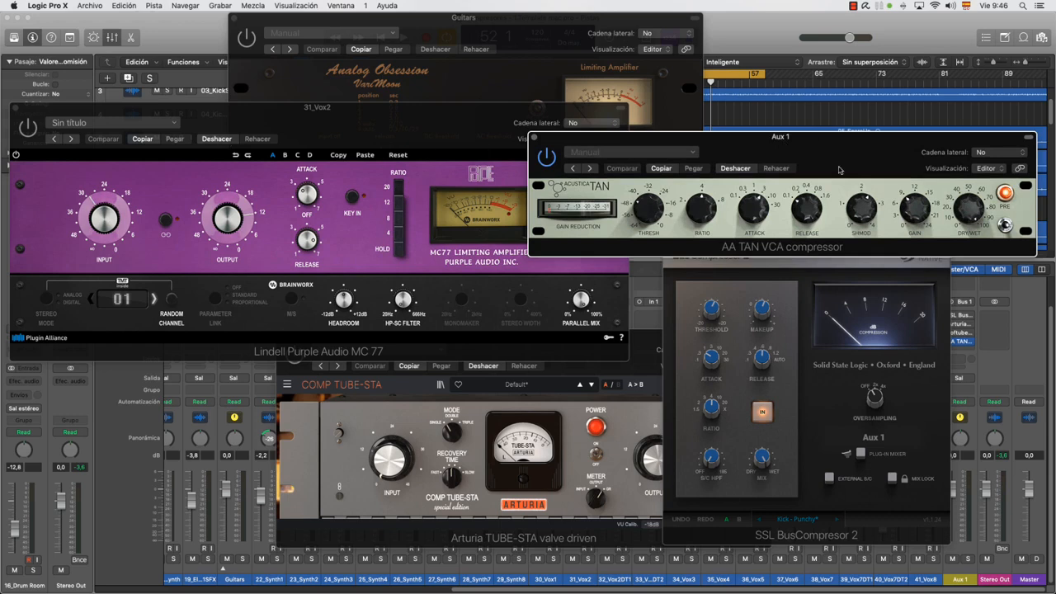
click(763, 266)
click(809, 158)
click(564, 71)
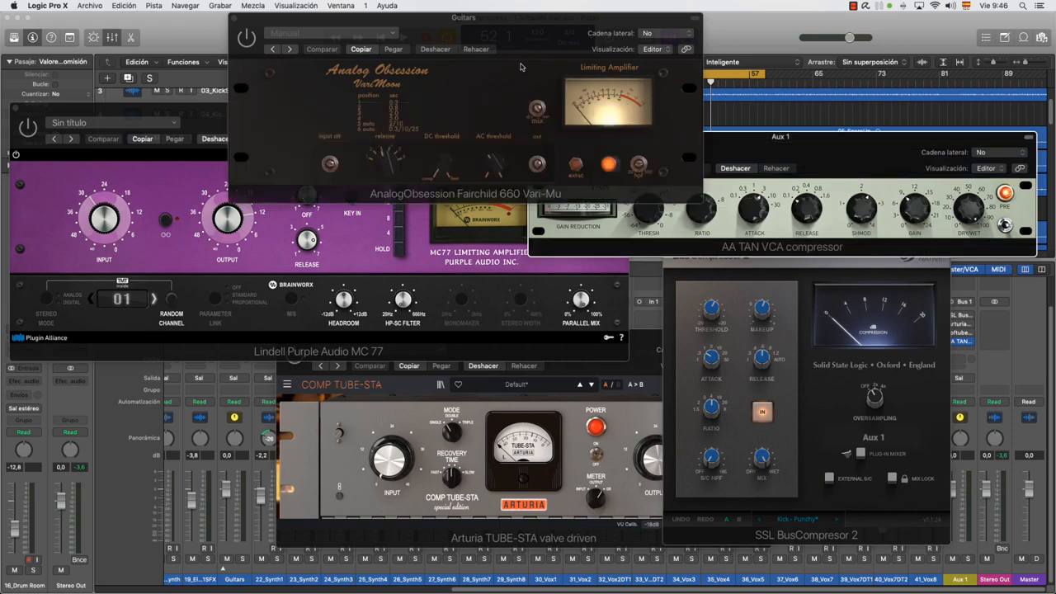
click(545, 268)
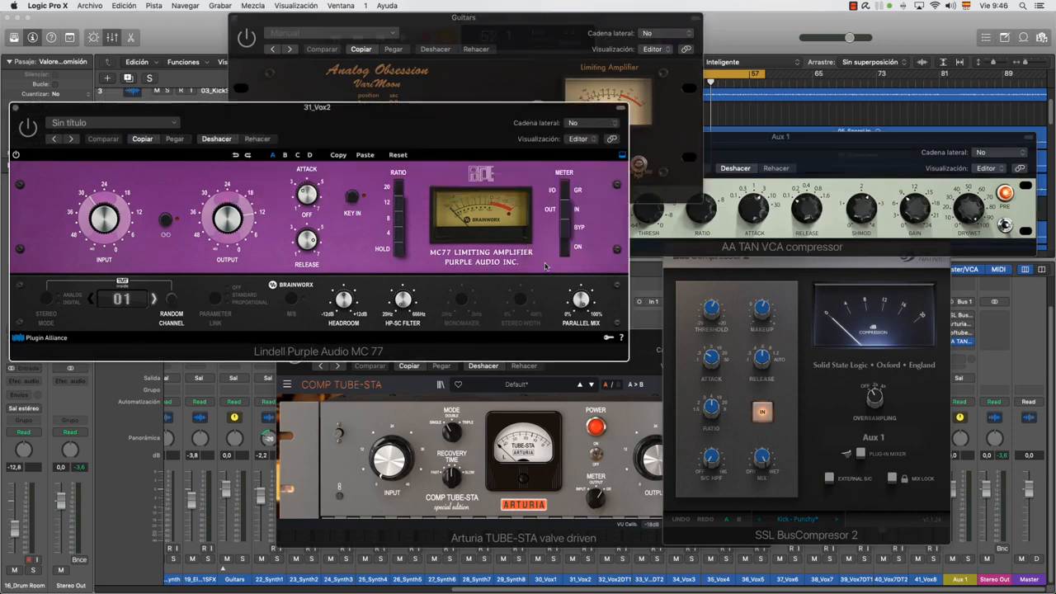
click(644, 346)
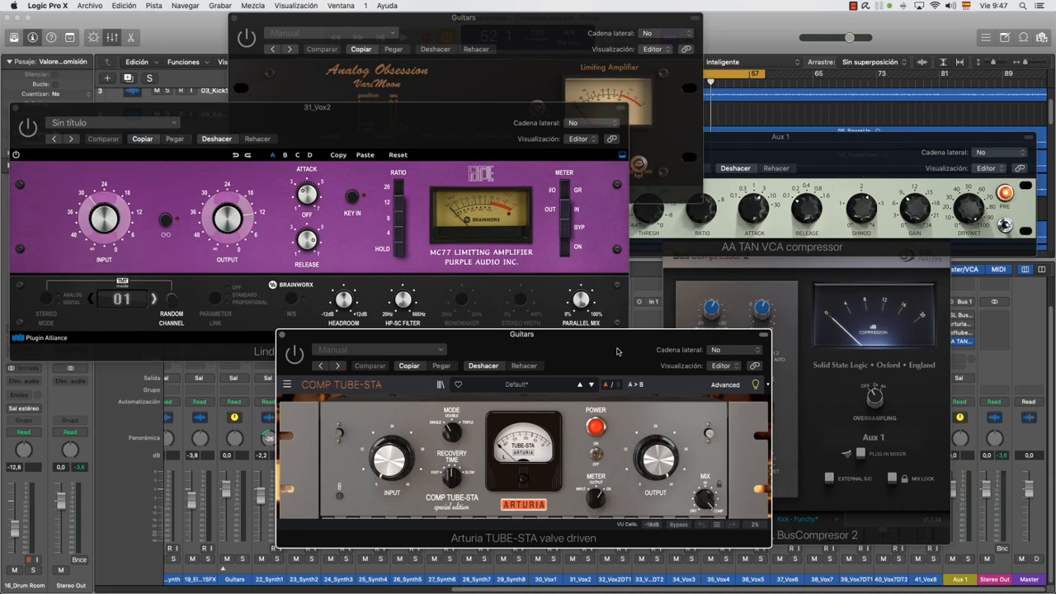
click(818, 268)
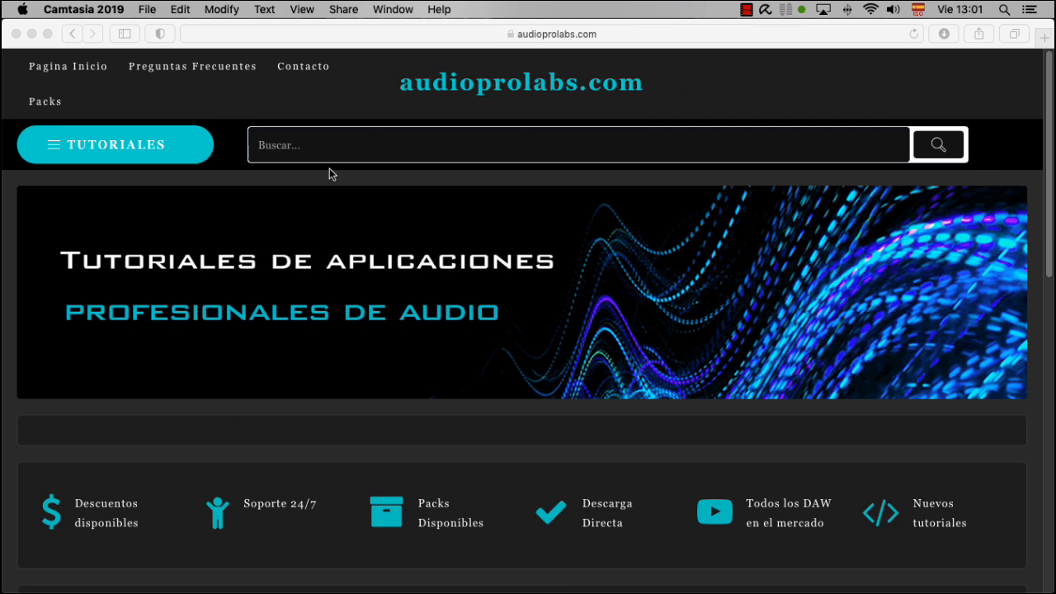
Switch to Safari and open the "Compresores – Guía de uso" course from the Mezcla de Audio tutorials on audioprolabs.com
scroll(183, 160, down, 1)
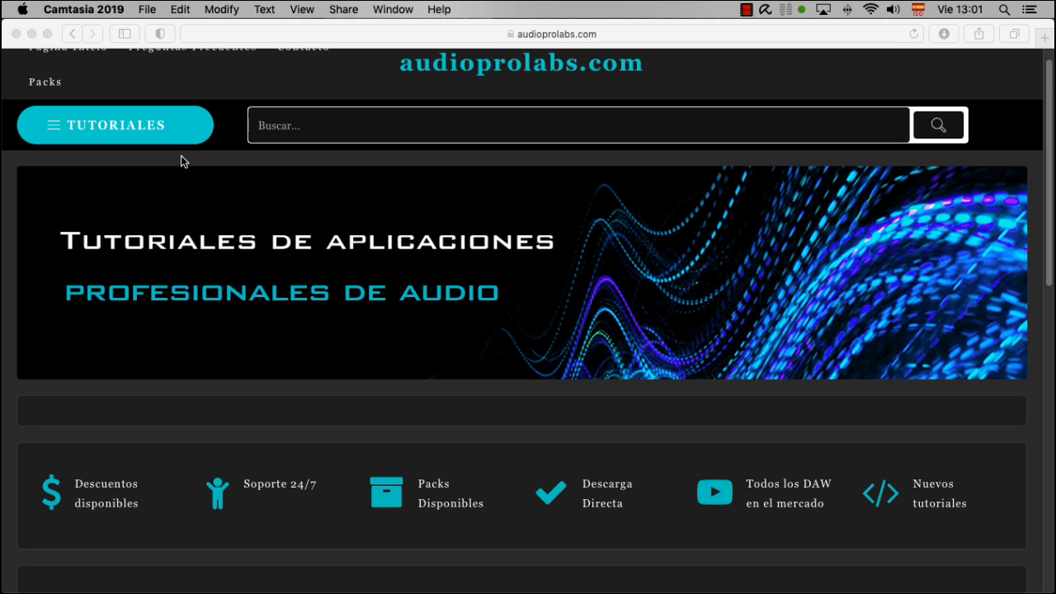
click(105, 122)
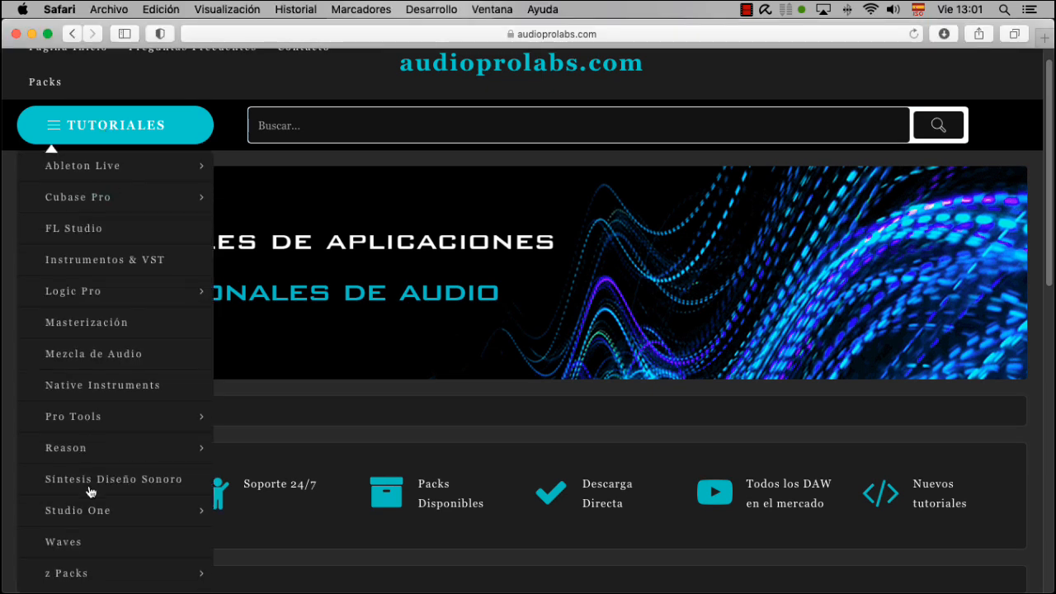
scroll(96, 302, down, 2)
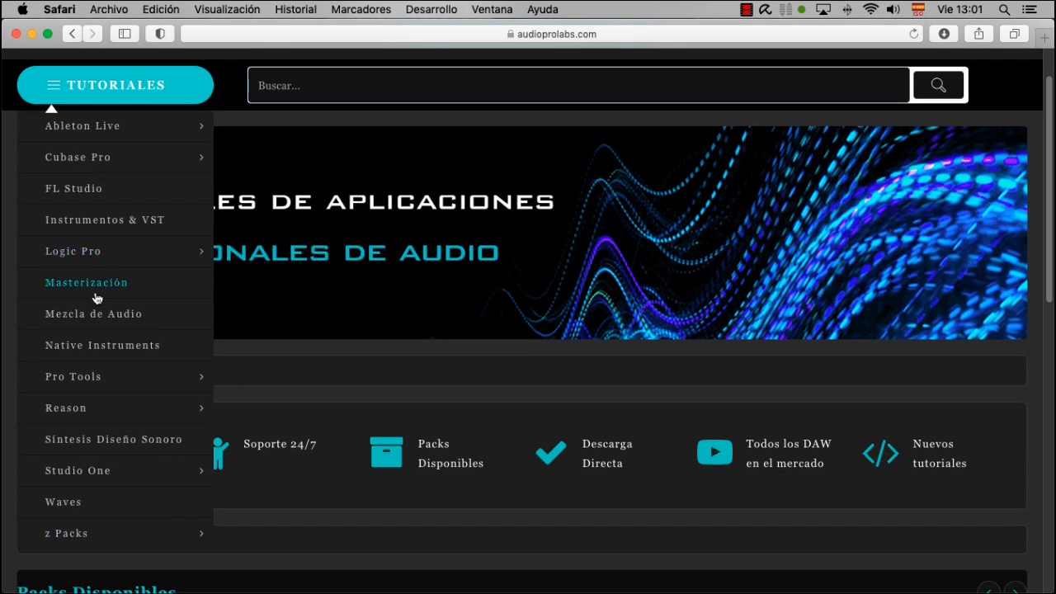
mouse_move(94, 268)
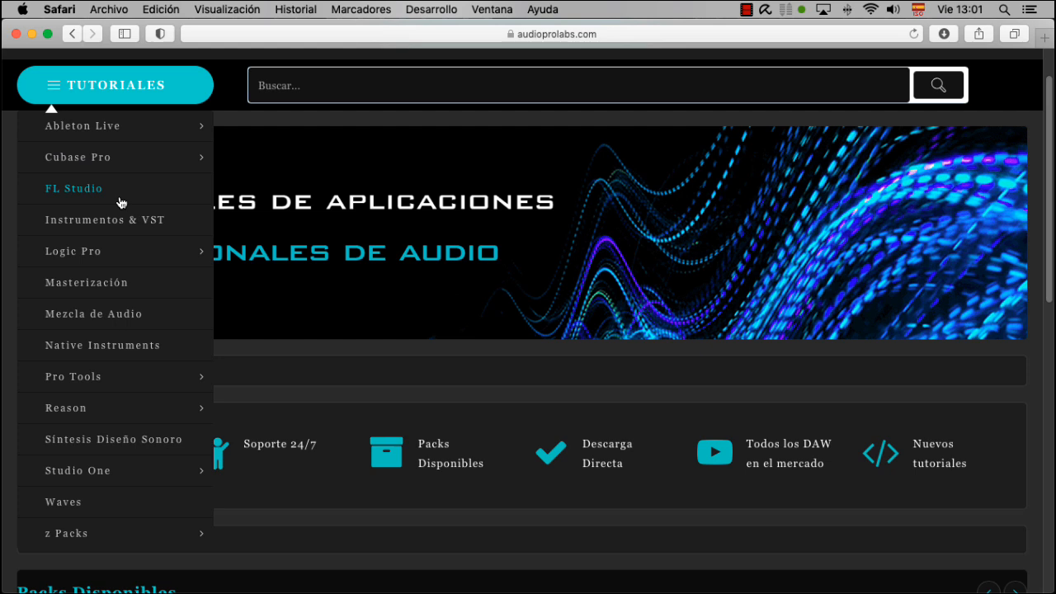
click(105, 317)
scroll(614, 318, down, 15)
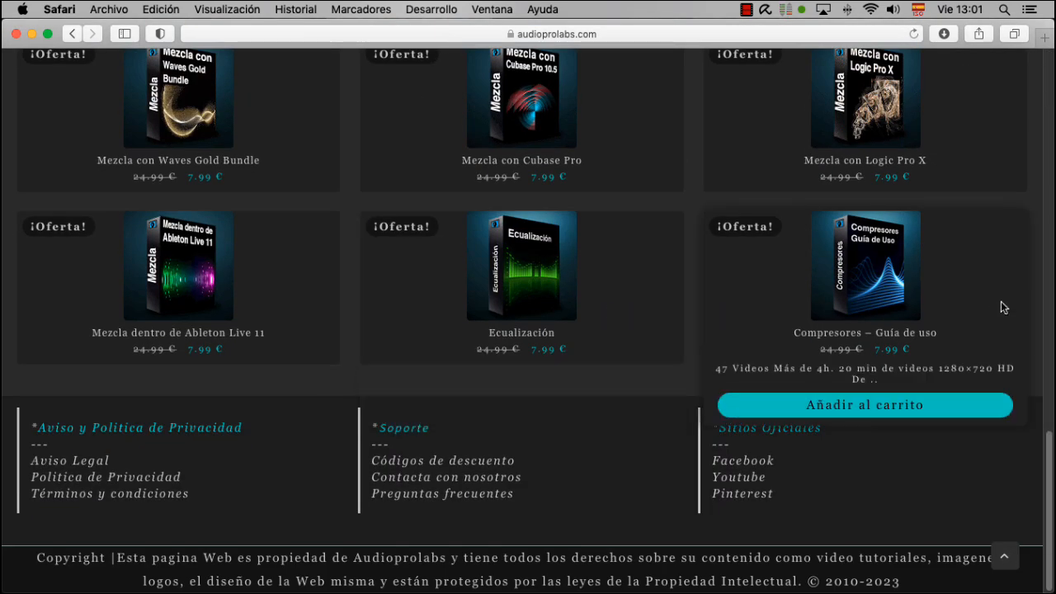
click(862, 335)
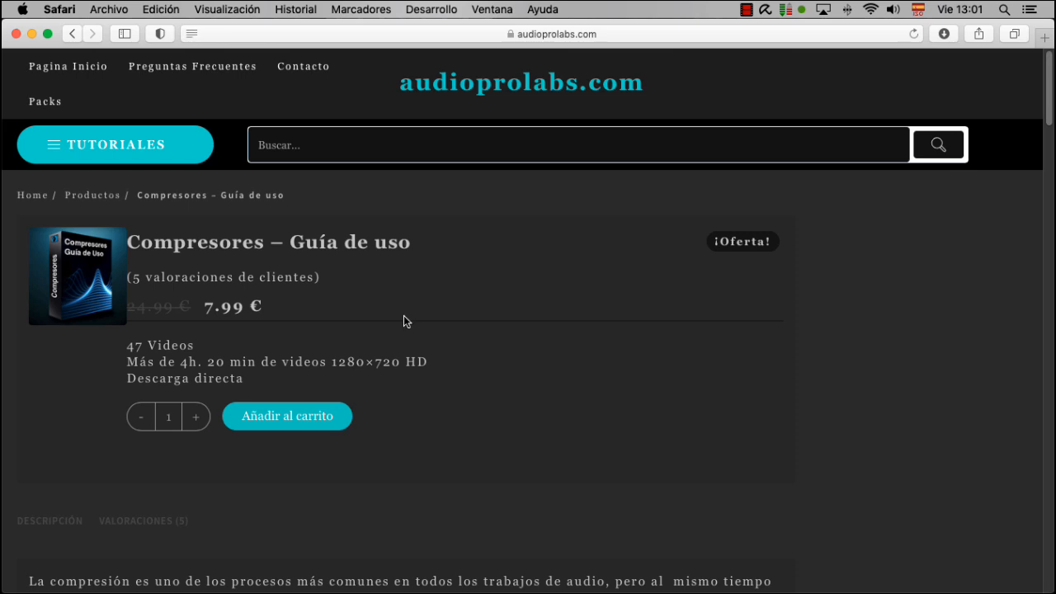
Read through the compressor course's contents list, from the history and types of compressors to the use of their parameters
scroll(408, 302, down, 10)
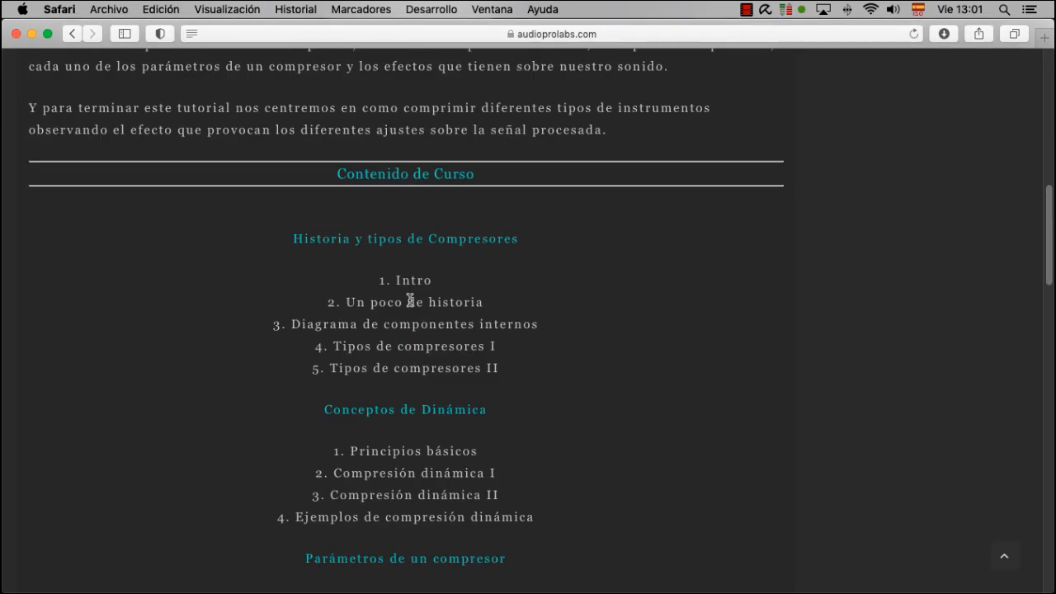
scroll(409, 302, down, 3)
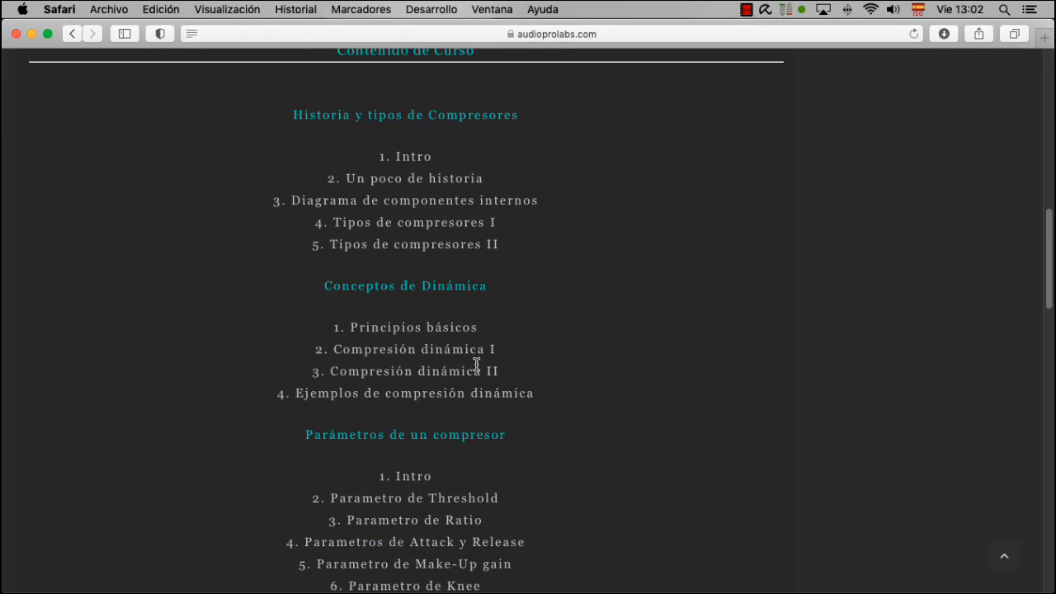
scroll(477, 364, down, 8)
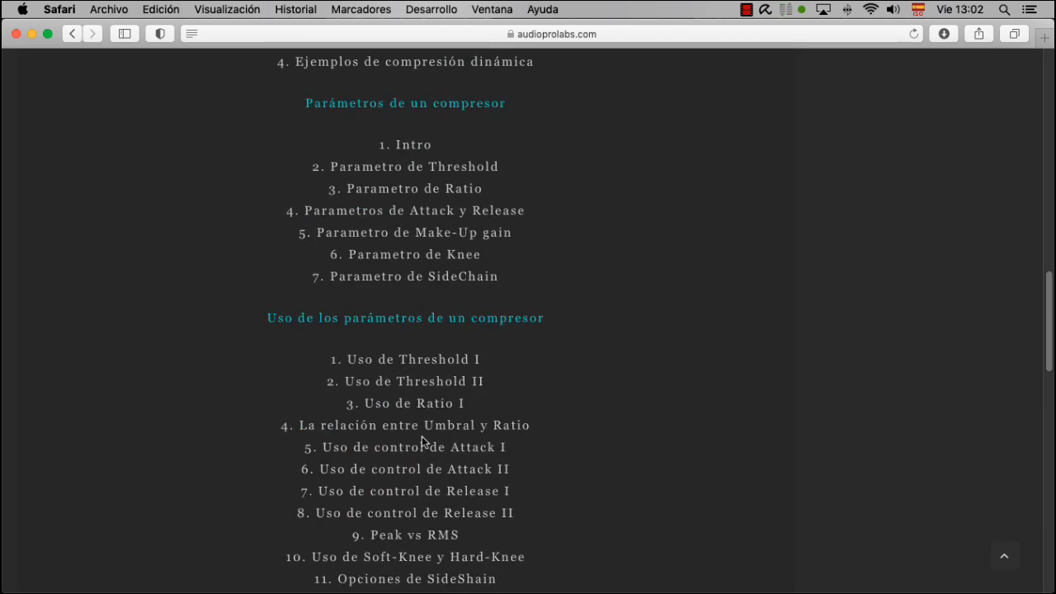
scroll(441, 403, down, 2)
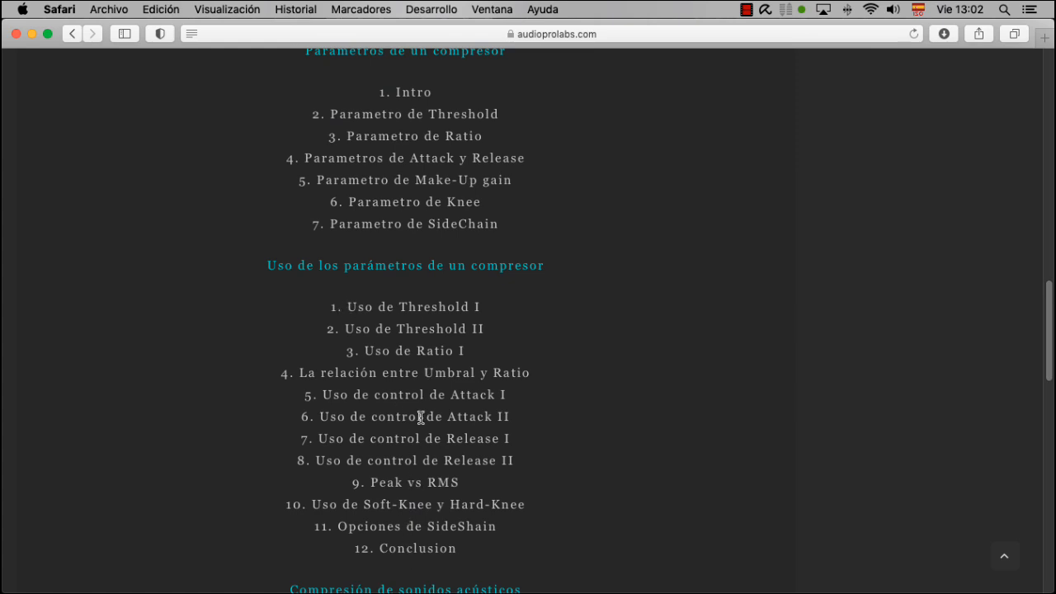
scroll(421, 418, up, 10)
scroll(420, 419, up, 8)
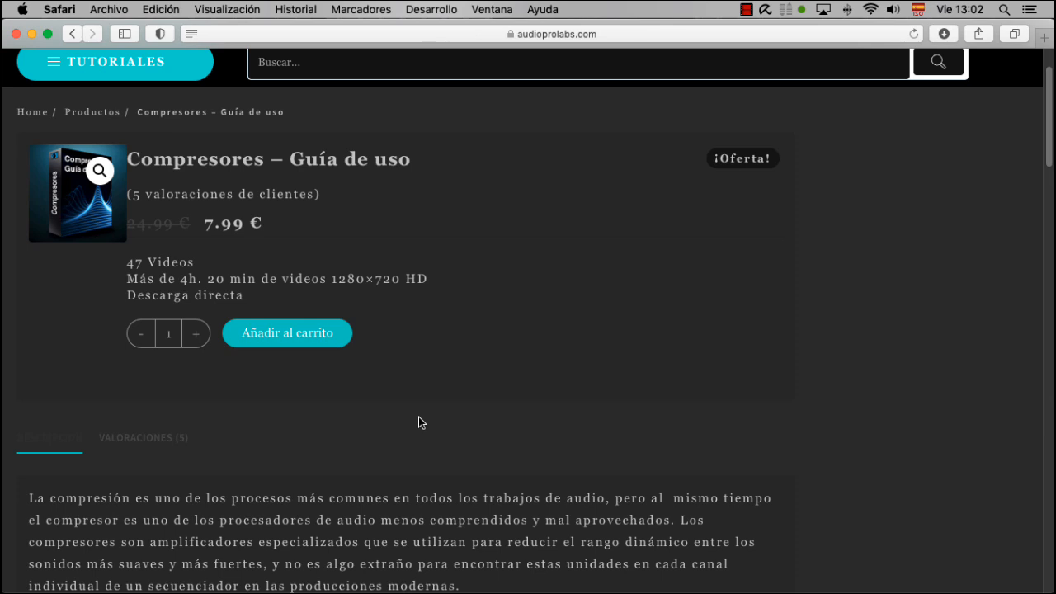
scroll(418, 417, up, 2)
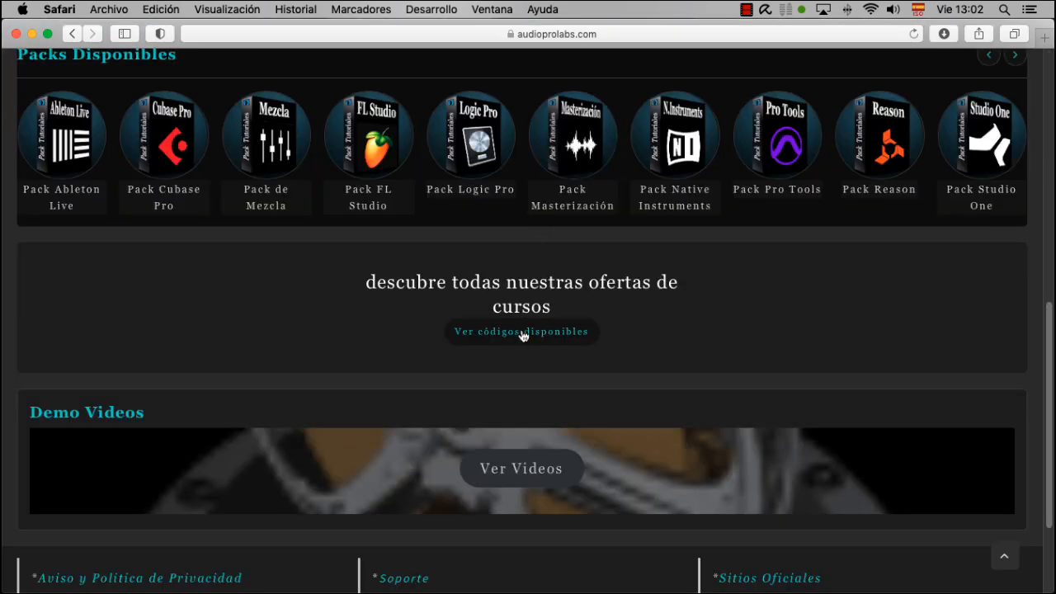
Open the site's available discount codes page and review the offers for tutorial packs and individual tutorials
click(536, 330)
scroll(468, 289, down, 3)
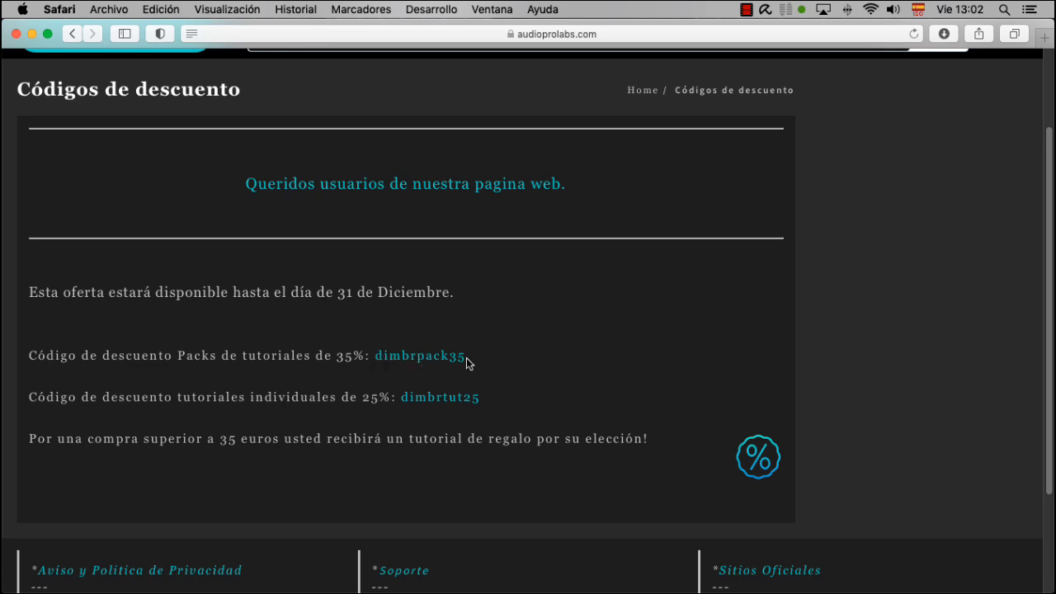
scroll(467, 363, up, 3)
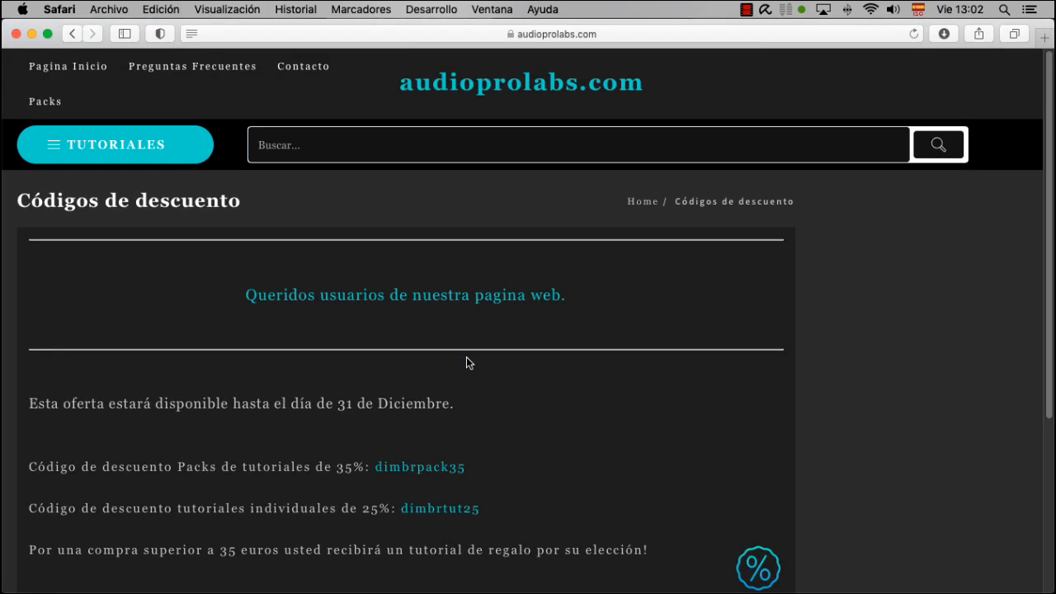
Switch to Logic Pro X and bring the Fairchild 660, Purple Audio MC 77 and AA TAN compressor windows forward in turn
key(super+Tab)
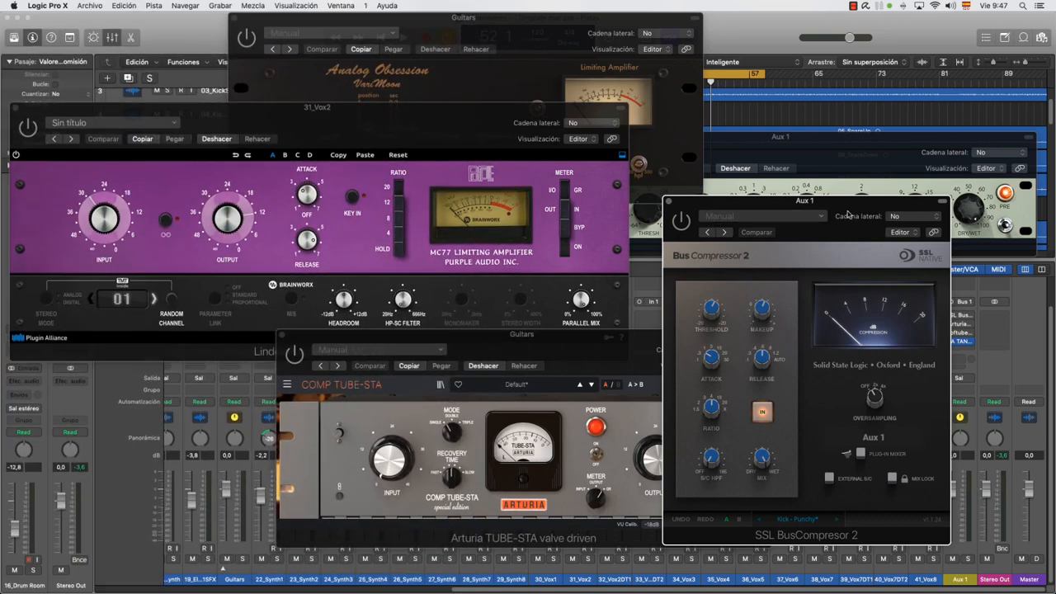
click(546, 28)
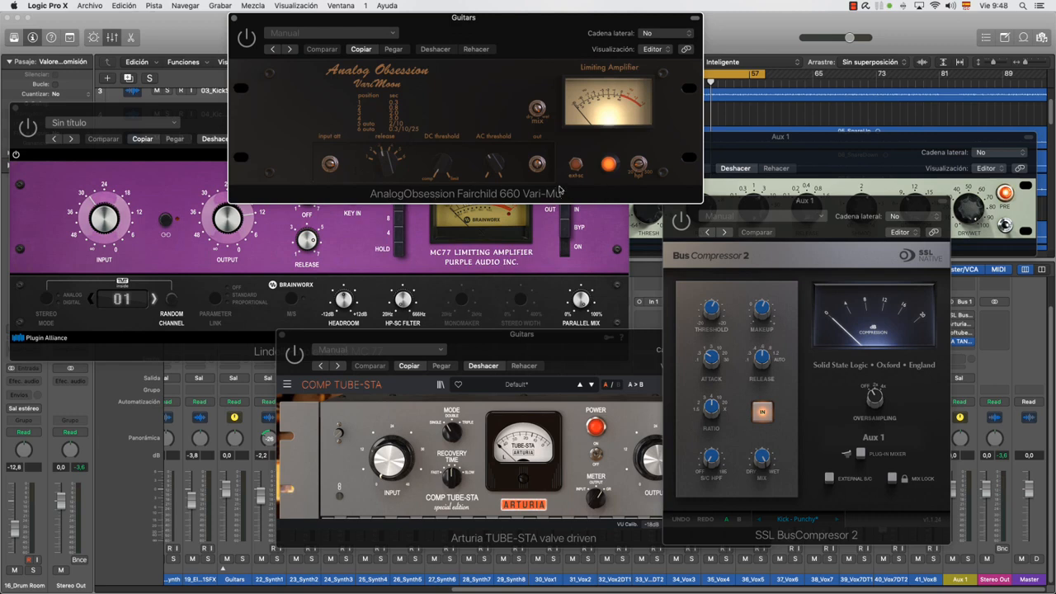
click(609, 275)
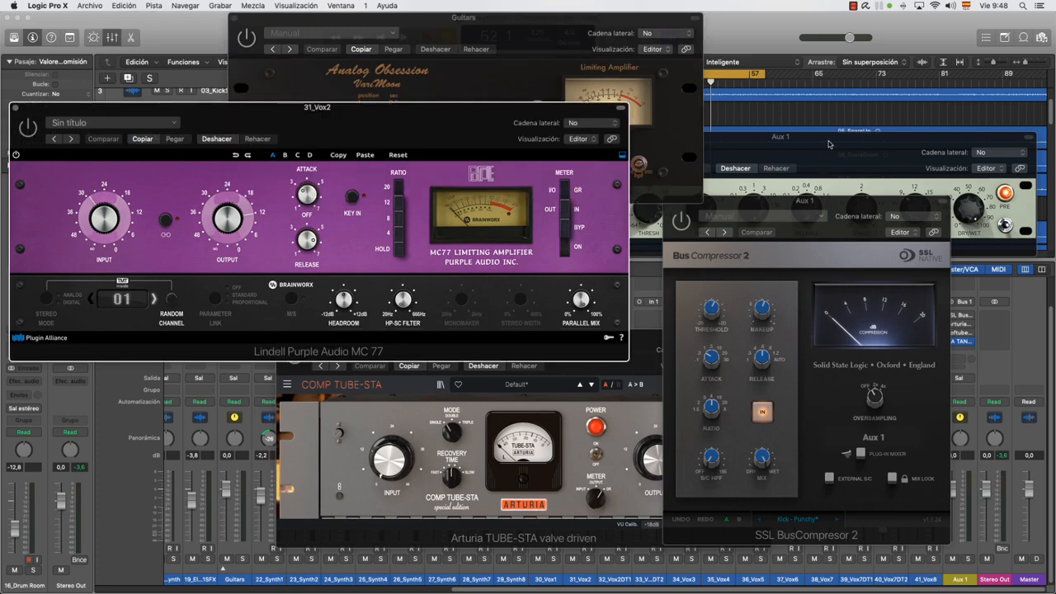
click(829, 144)
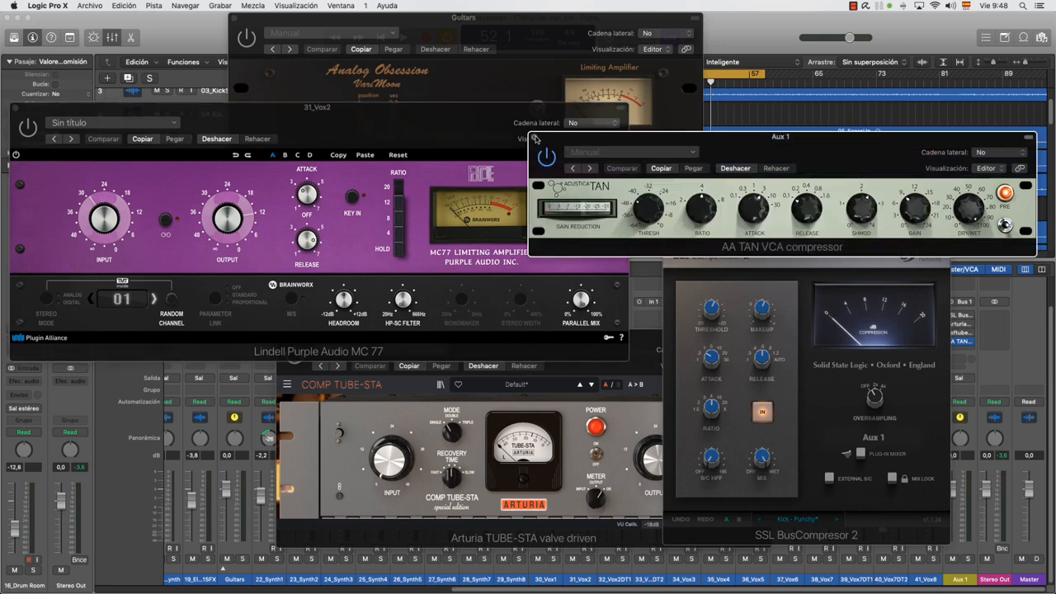
Close all the open compressor plug-in windows so that only the tracks area and mixer remain
click(535, 138)
click(715, 209)
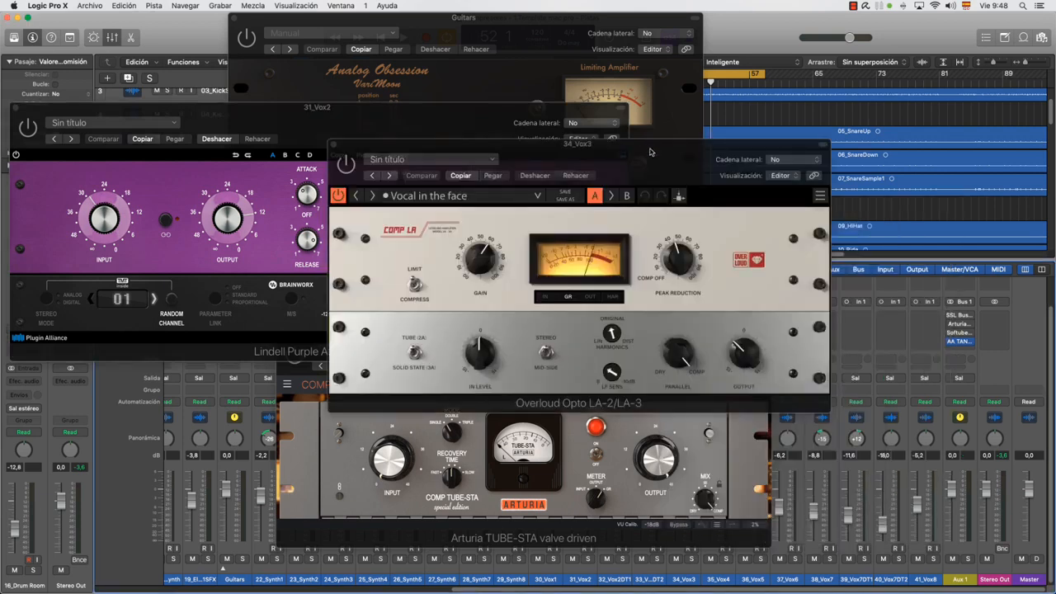
drag(649, 158, 645, 136)
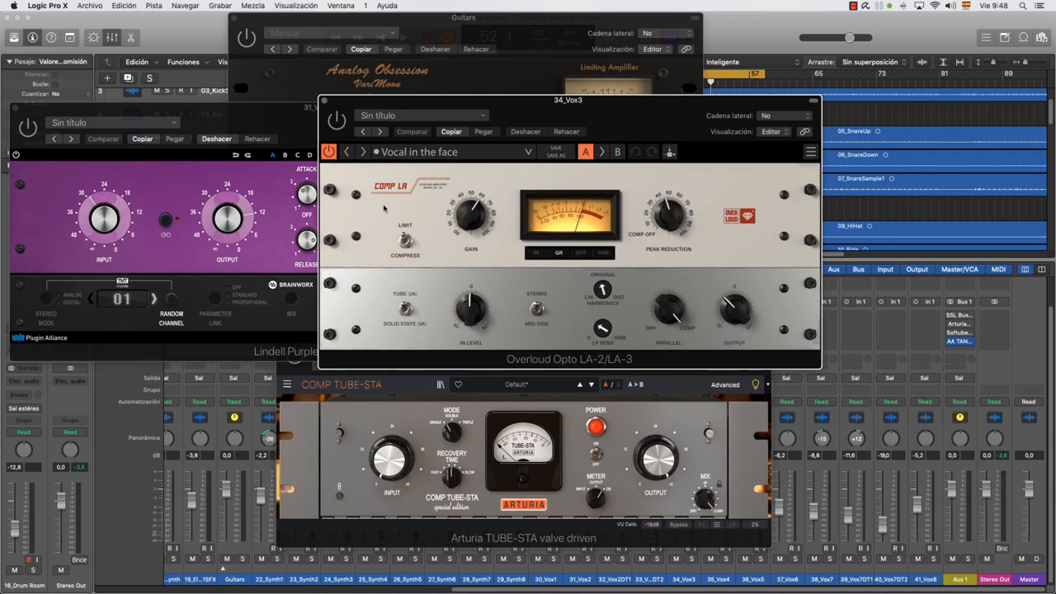
click(325, 100)
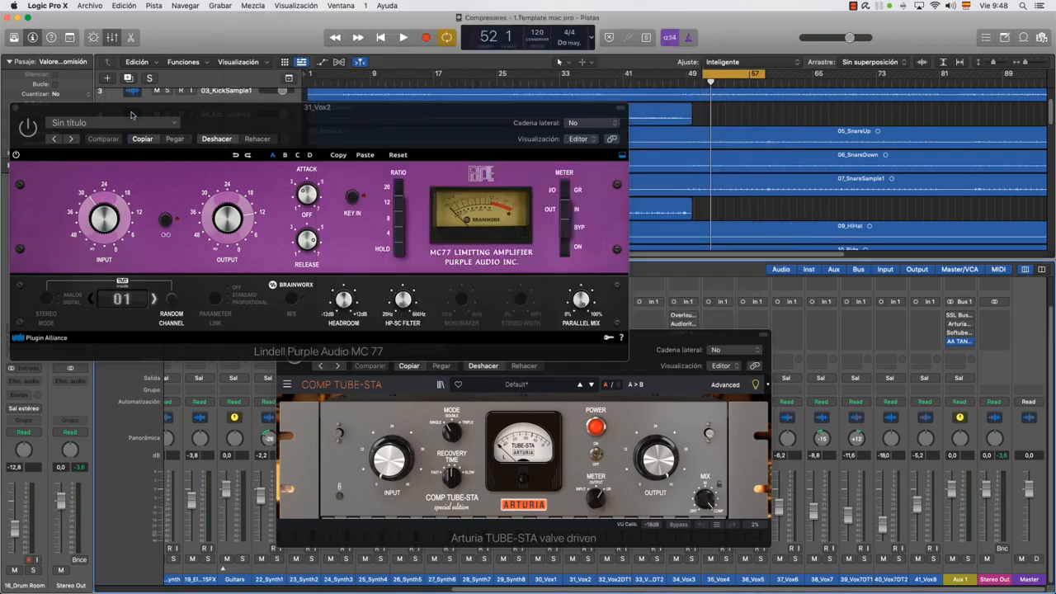
drag(146, 110, 322, 112)
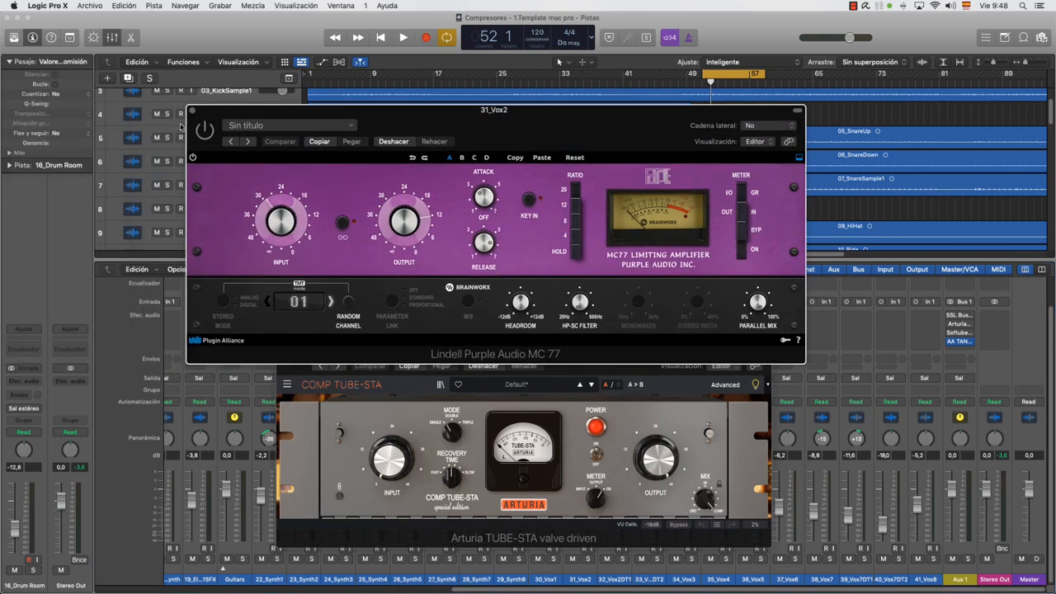
click(192, 111)
click(287, 335)
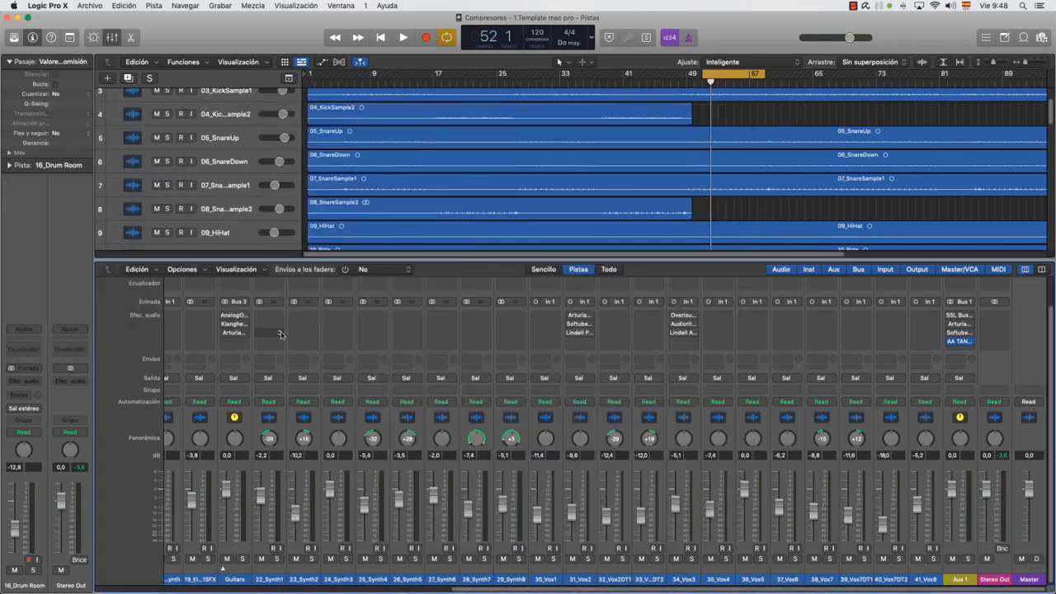
Open the SSL Bus Compressor 2 inserted on the Aux 1 channel and move its window over the middle of the project
click(960, 315)
drag(865, 213, 623, 119)
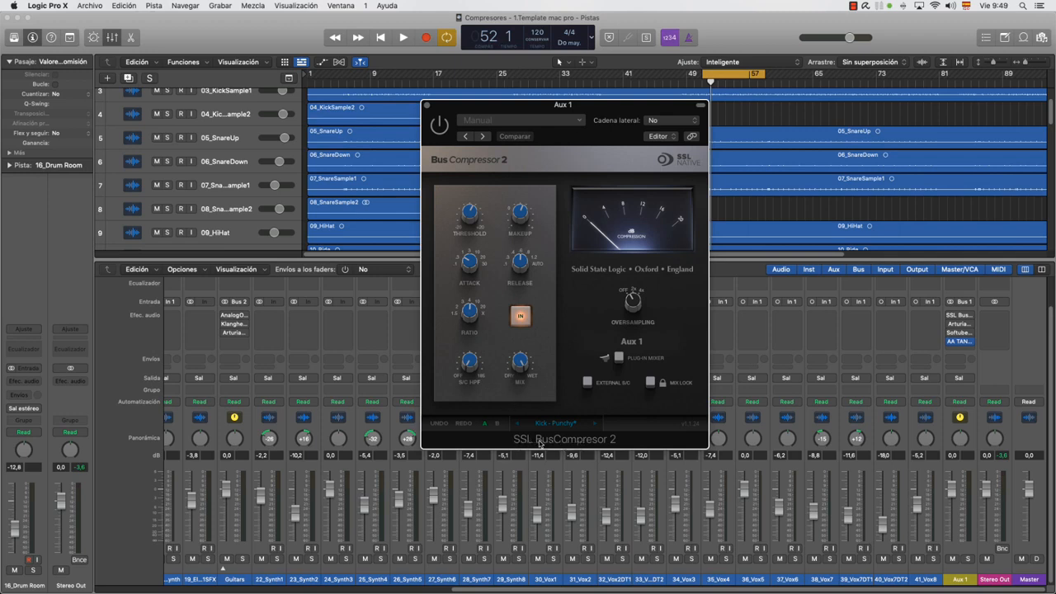
View the Arturia VCA-65 and the Softube Dynamite VCA compressors on Aux 1 in turn, closing each one again
click(960, 325)
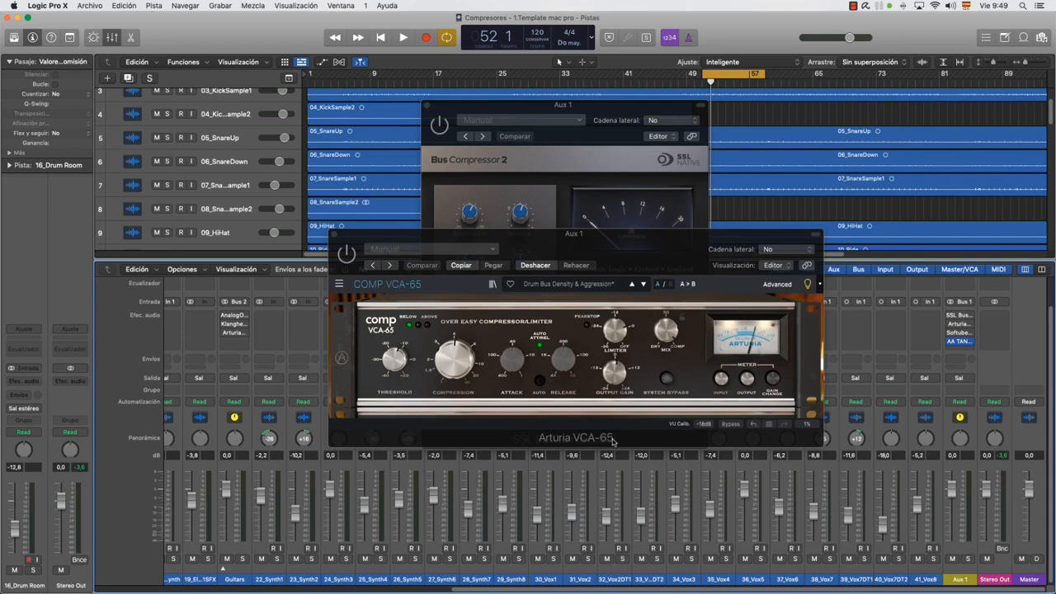
click(334, 235)
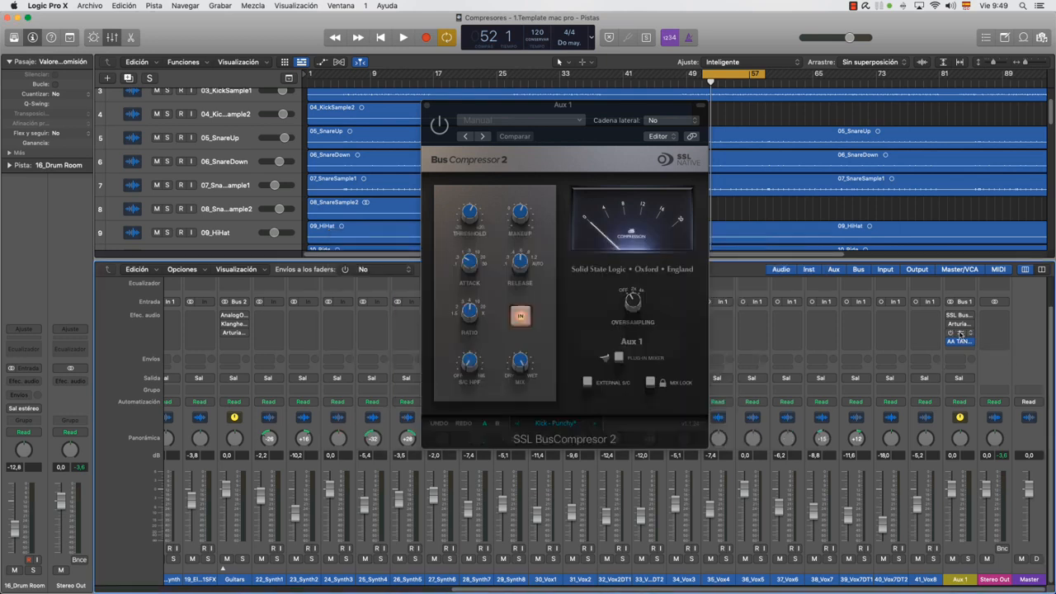
click(960, 332)
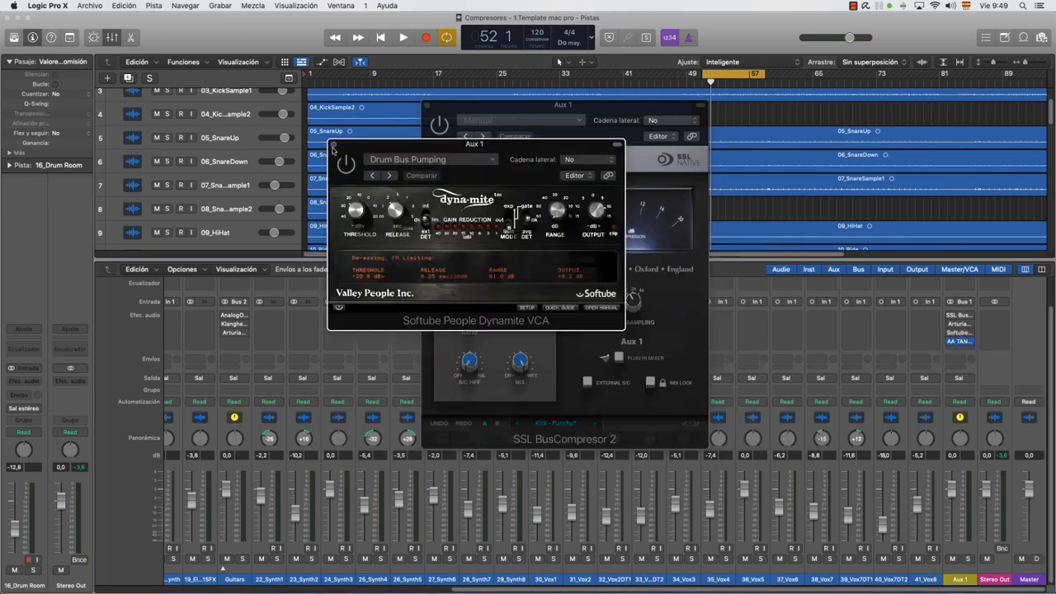
click(333, 146)
Show the AA TAN VCA compressor from Aux 1 over the middle of the project, and close it after viewing
click(960, 342)
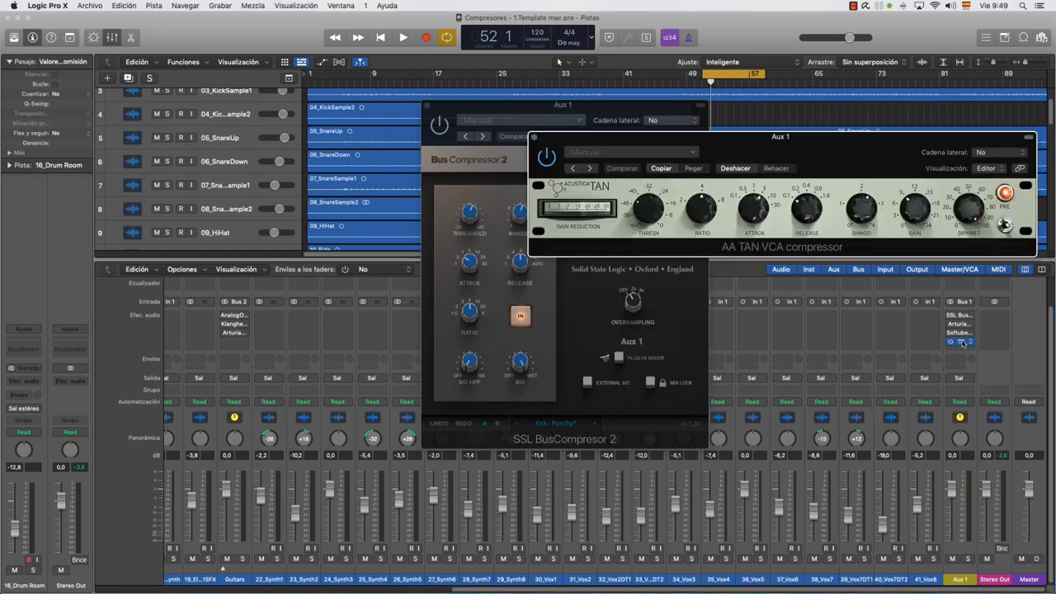
drag(894, 143, 678, 181)
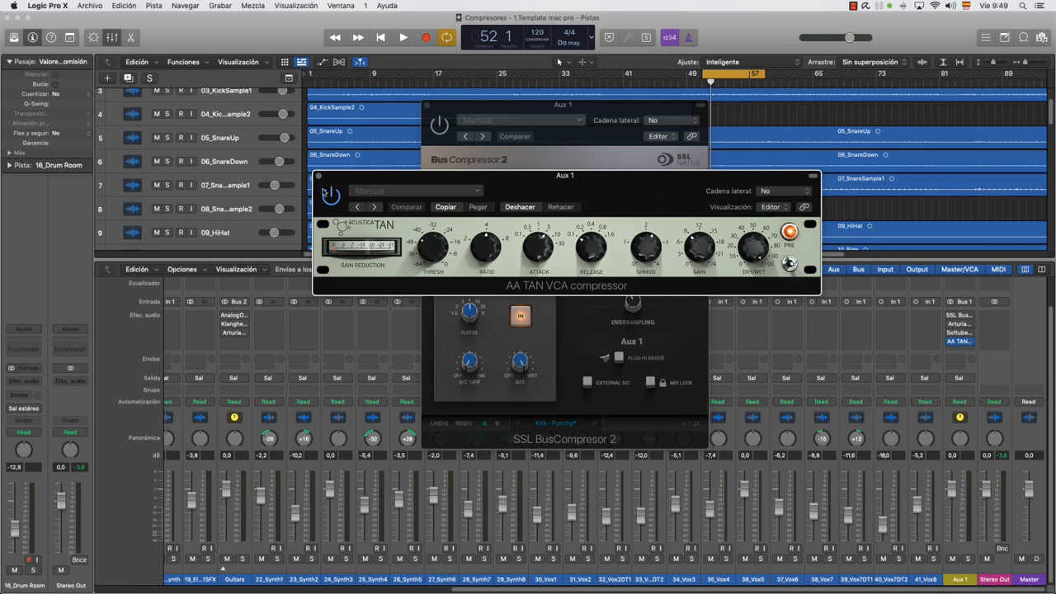
click(318, 176)
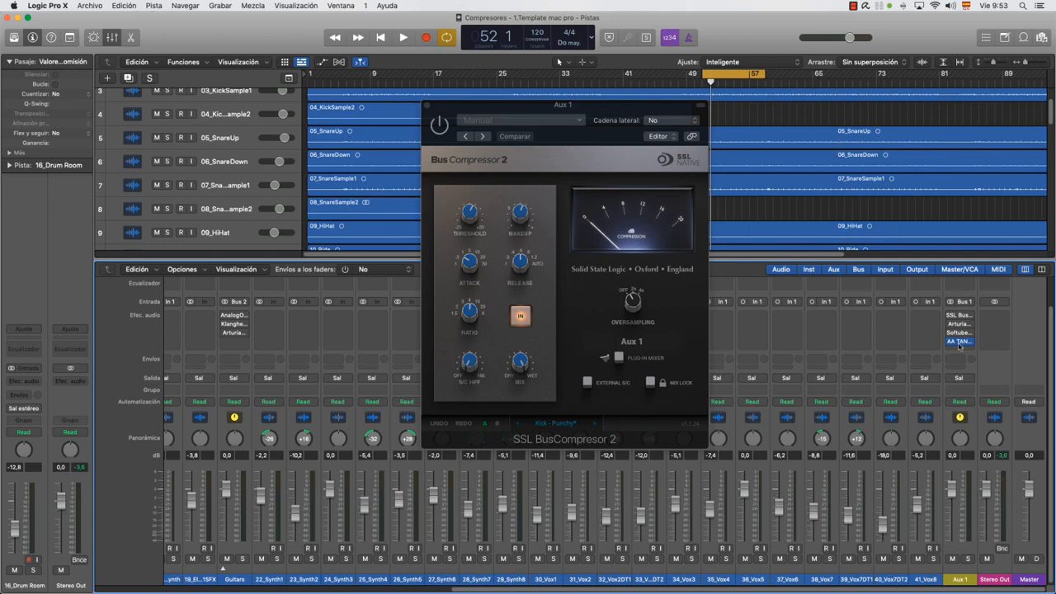
View the SSL Bus Compressor 2 and the Arturia VCA-65 on the Aux 1 channel again in turn, closing each one
mouse_move(959, 316)
drag(471, 590, 80, 587)
drag(619, 589, 957, 585)
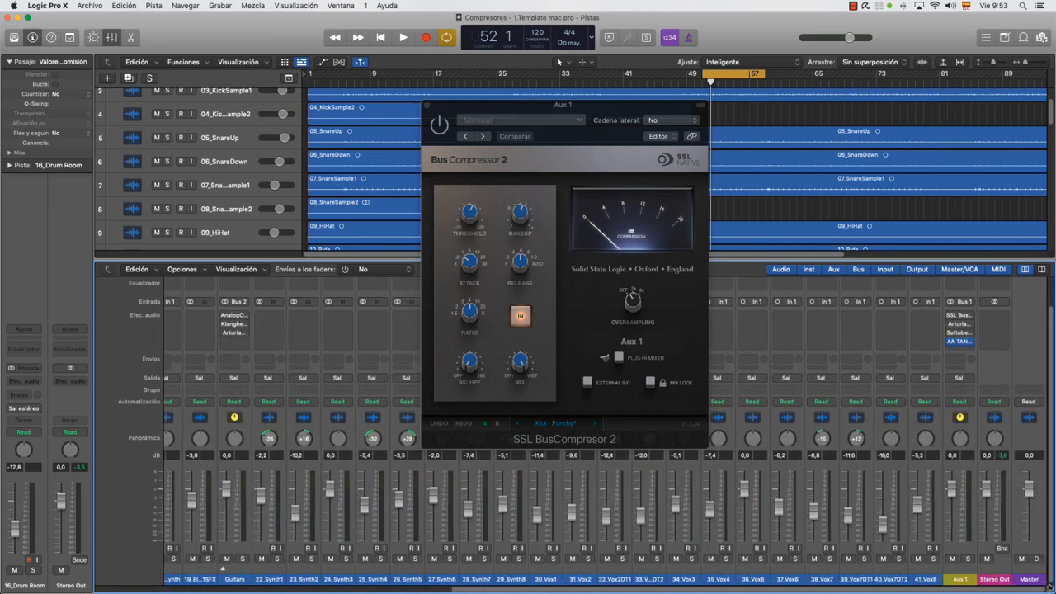
click(961, 316)
click(962, 316)
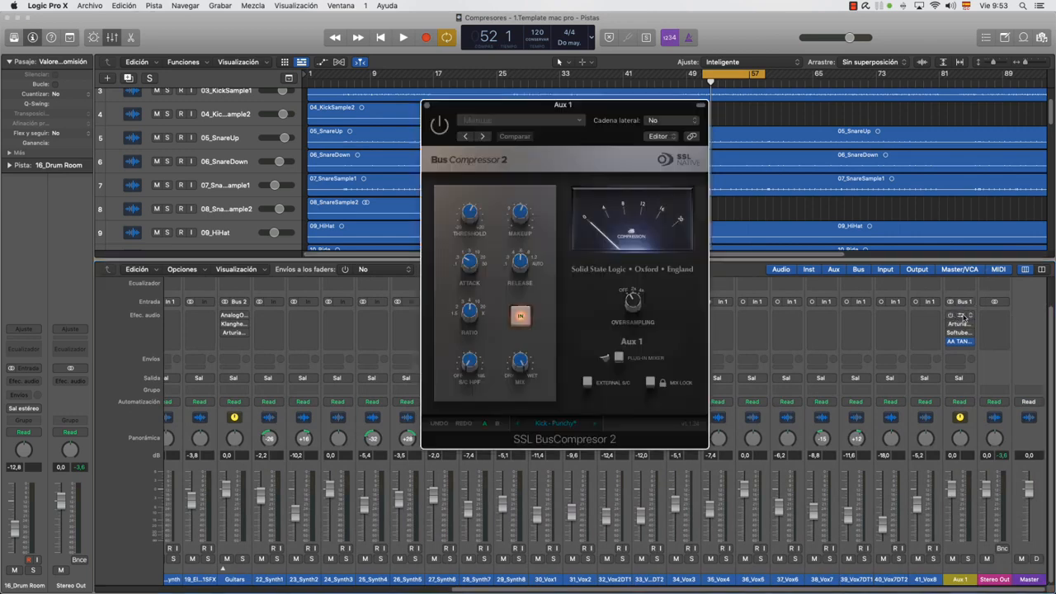
click(426, 105)
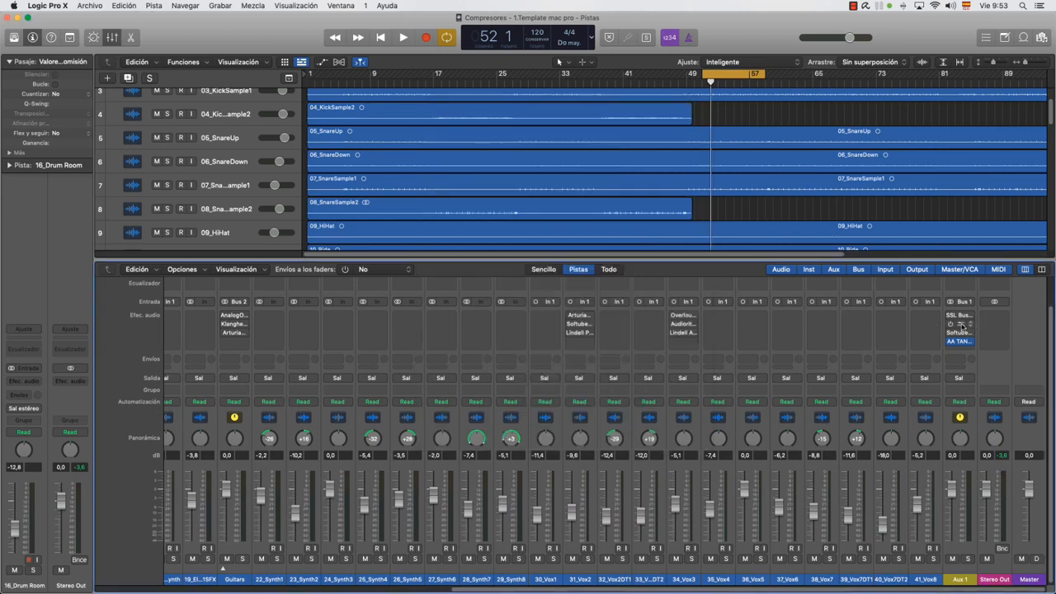
click(959, 325)
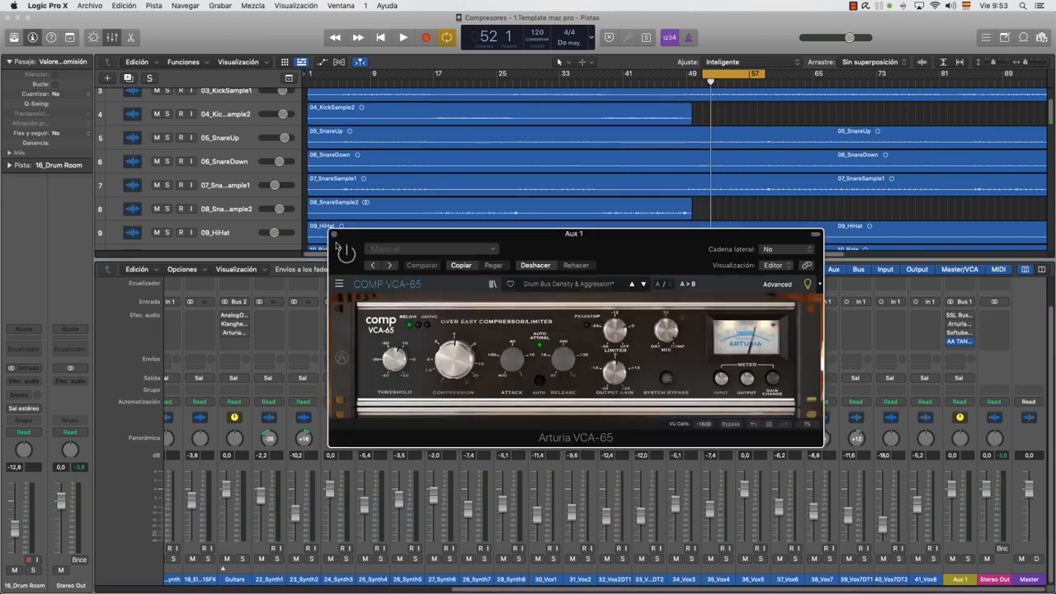
click(334, 236)
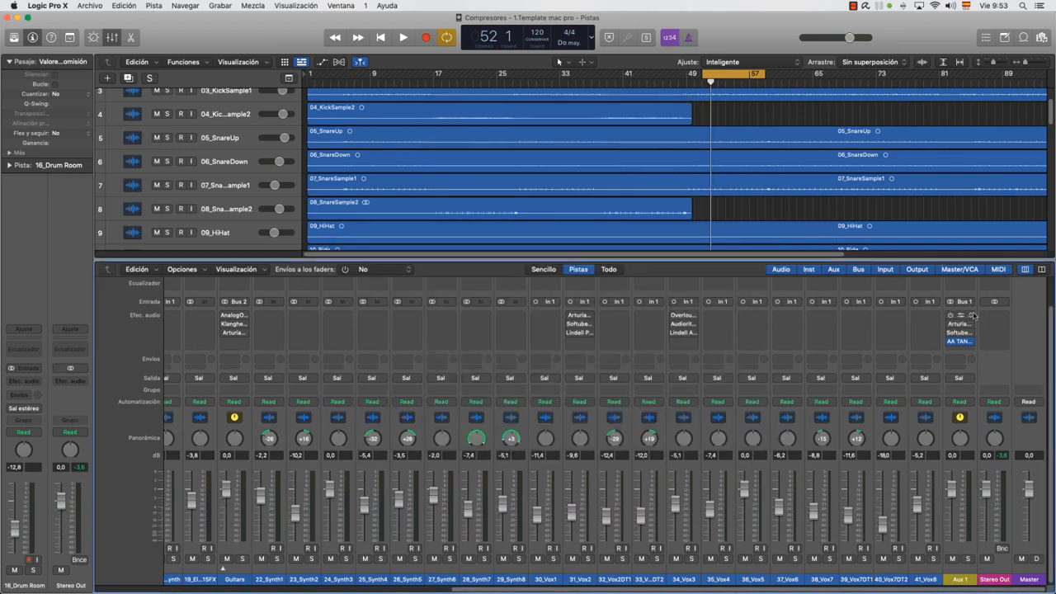
Show the Lindell Purple Audio MC 77 from the 31_Vox2 channel, shift its window slightly, and close it after viewing
click(585, 332)
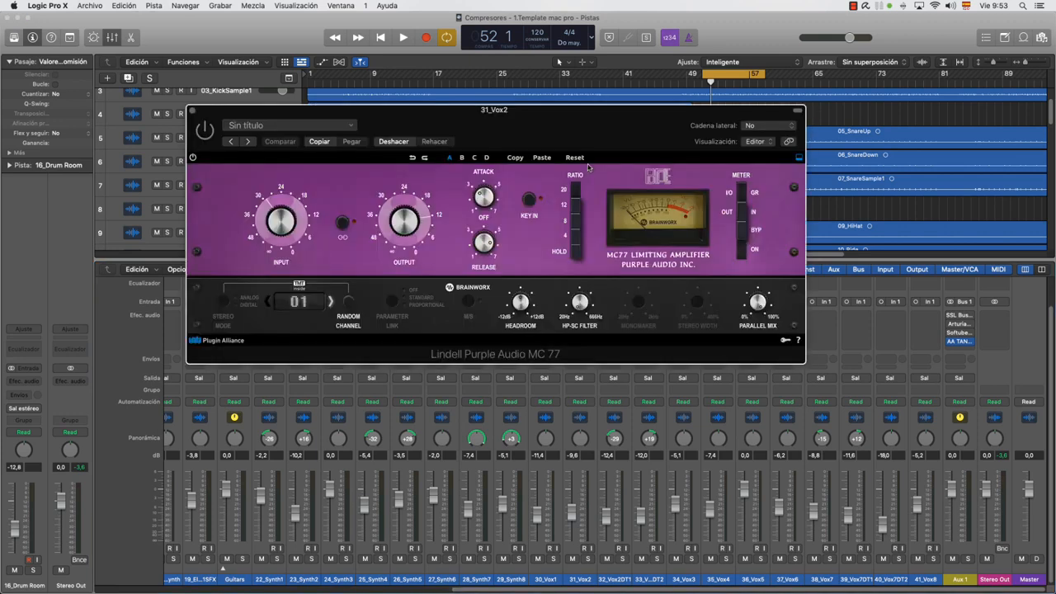
drag(596, 134, 593, 139)
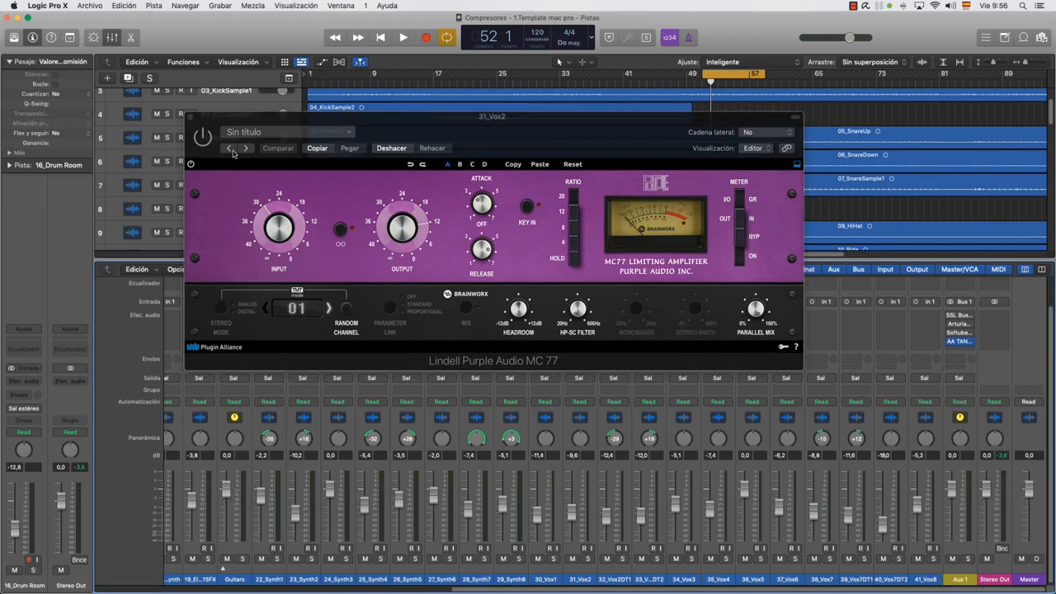
click(192, 118)
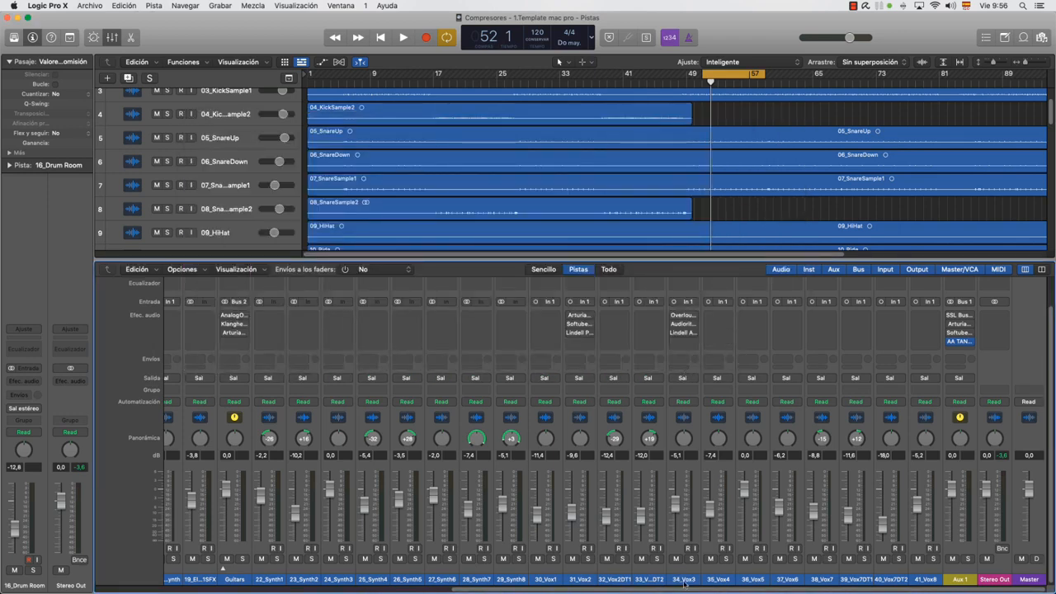
Select the 34_Vox3 channel, and view the Arturia FET-76 compressor inserted on 31_Vox2, closing it again
click(684, 580)
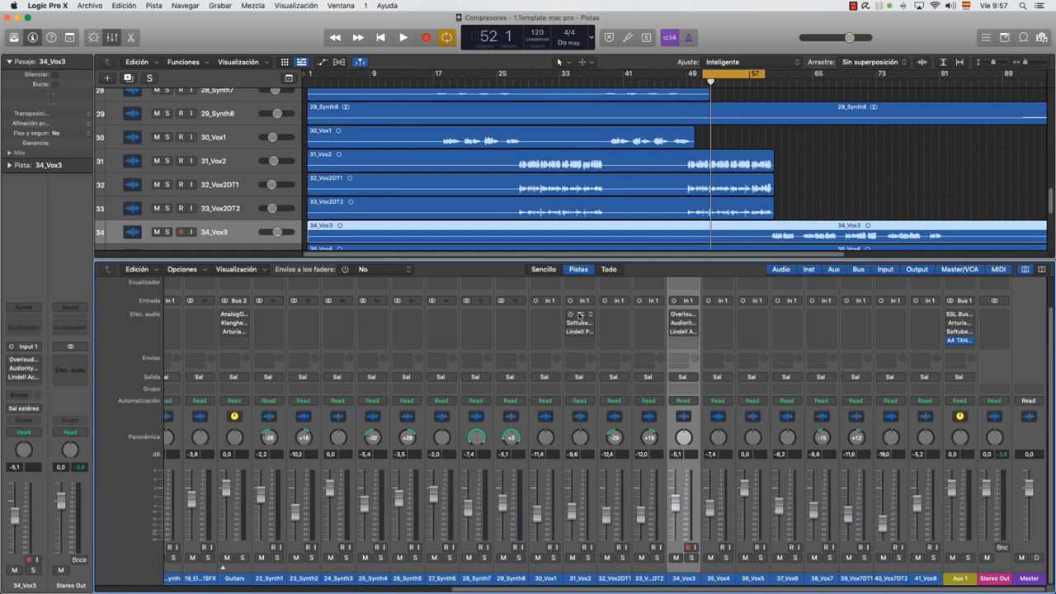
click(580, 315)
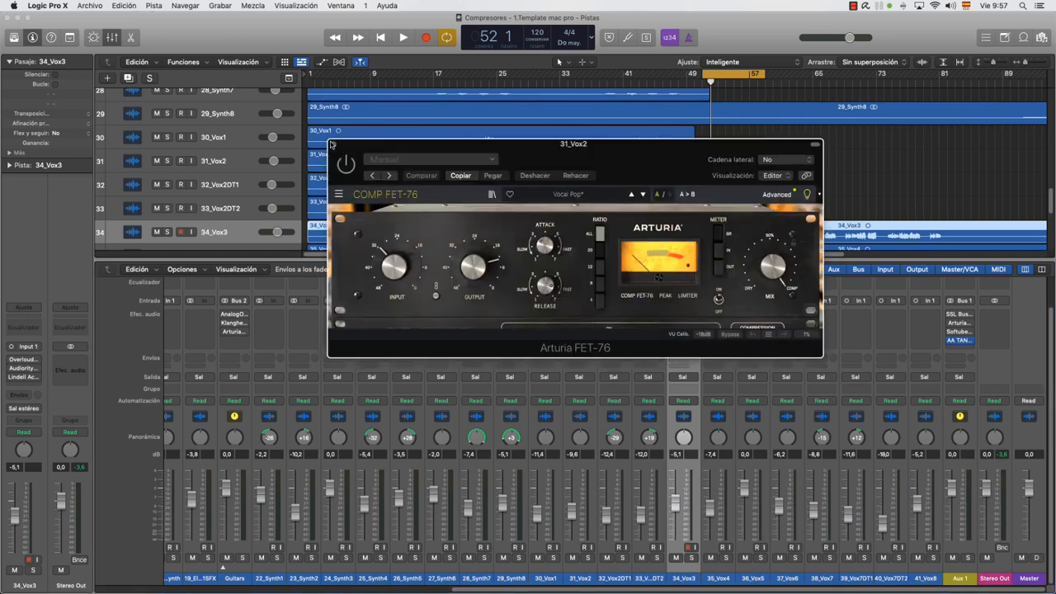
click(334, 145)
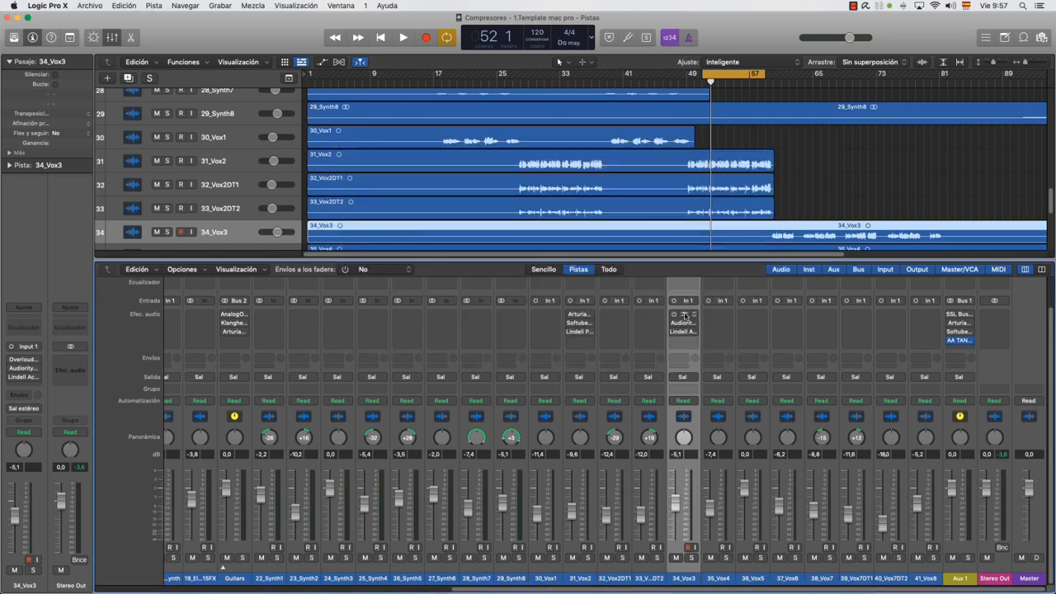
Open the Overloud plug-in inserted first on the 34_Vox3 channel and shift its window slightly
click(687, 315)
mouse_move(651, 108)
mouse_down()
mouse_move(634, 105)
mouse_move(636, 115)
mouse_up()
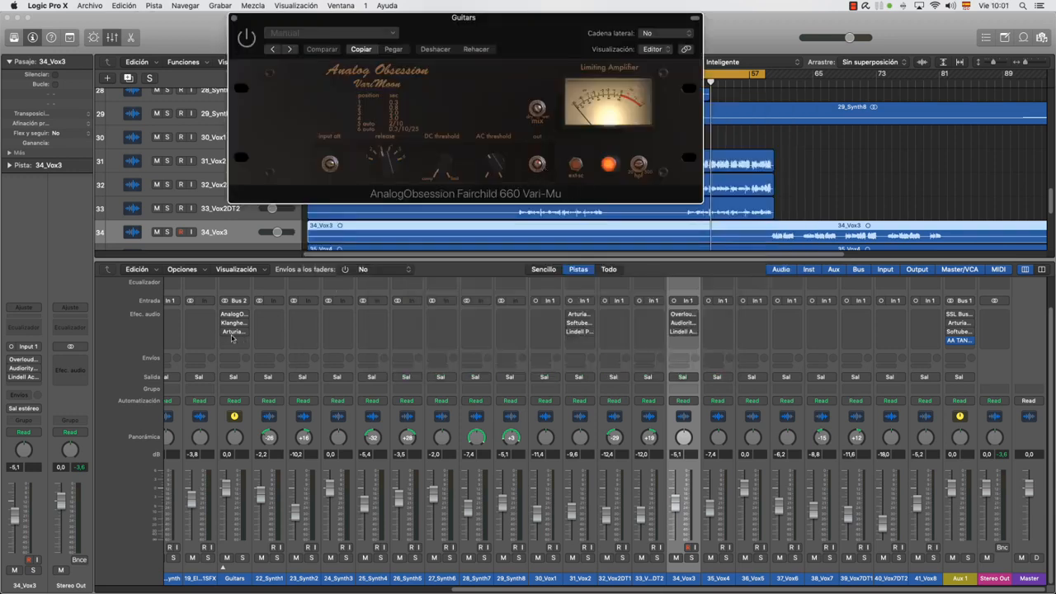
Move the Fairchild 660 Vari-Mu window of the Guitars channel over the middle of the project, close it after viewing, and select the Stereo Out channel
drag(508, 34, 507, 127)
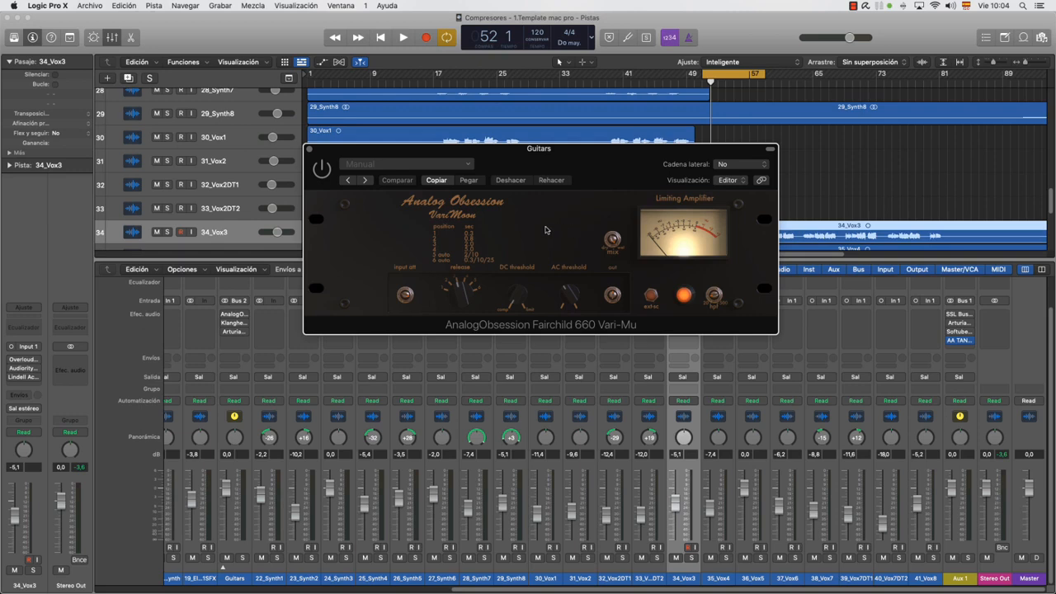
click(310, 149)
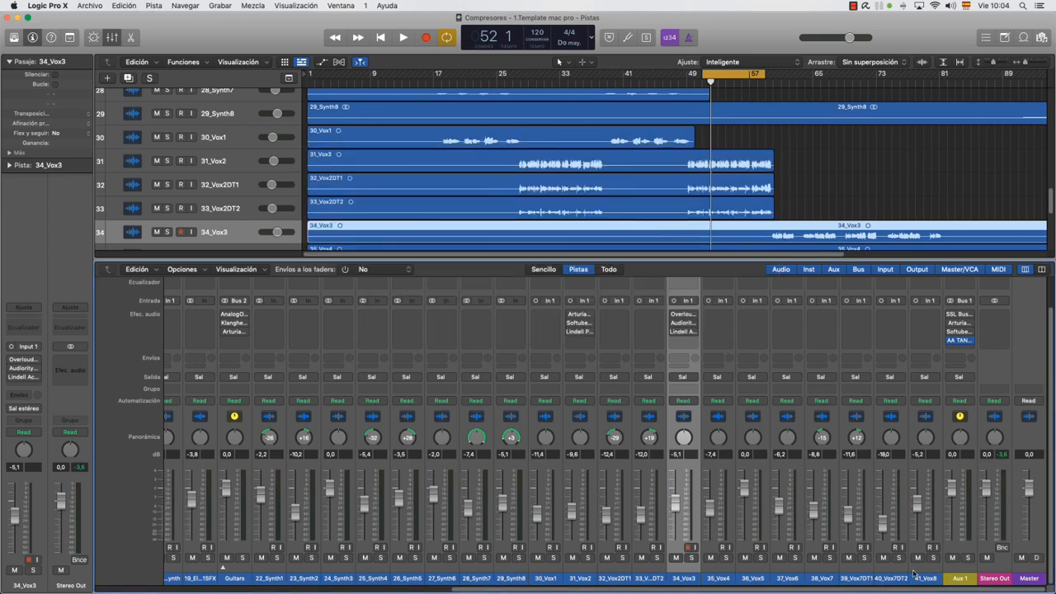
click(1014, 371)
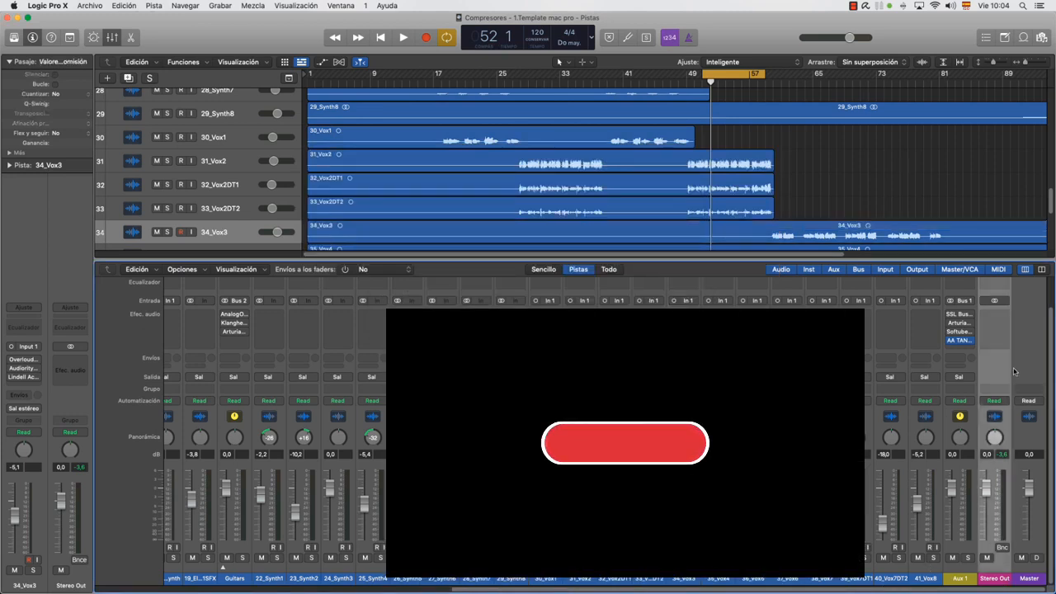
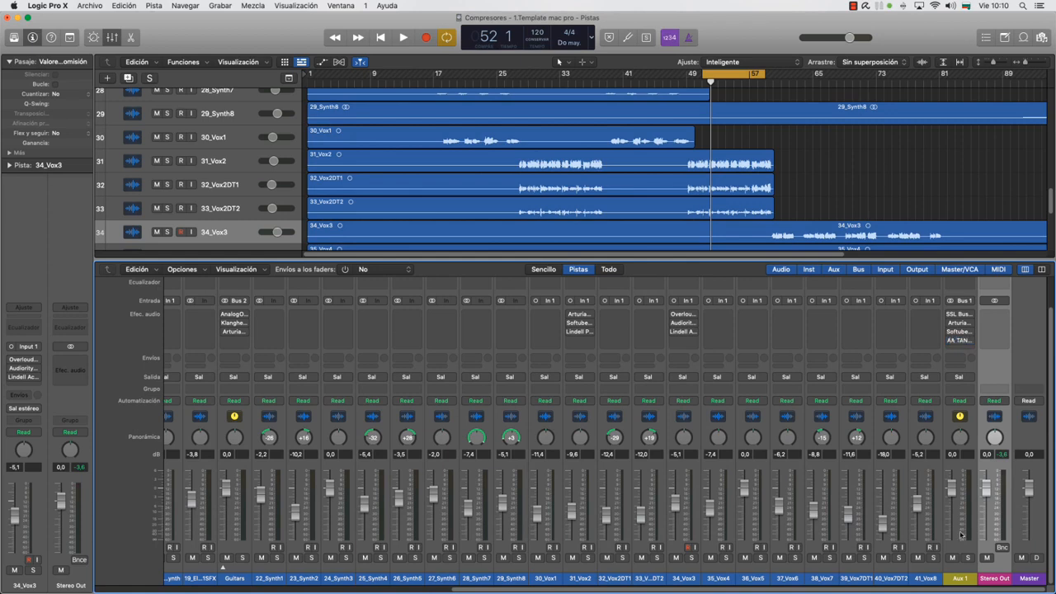
Solo the Aux 1 channel and review the drum channels whose sends go to Bus 1
click(962, 574)
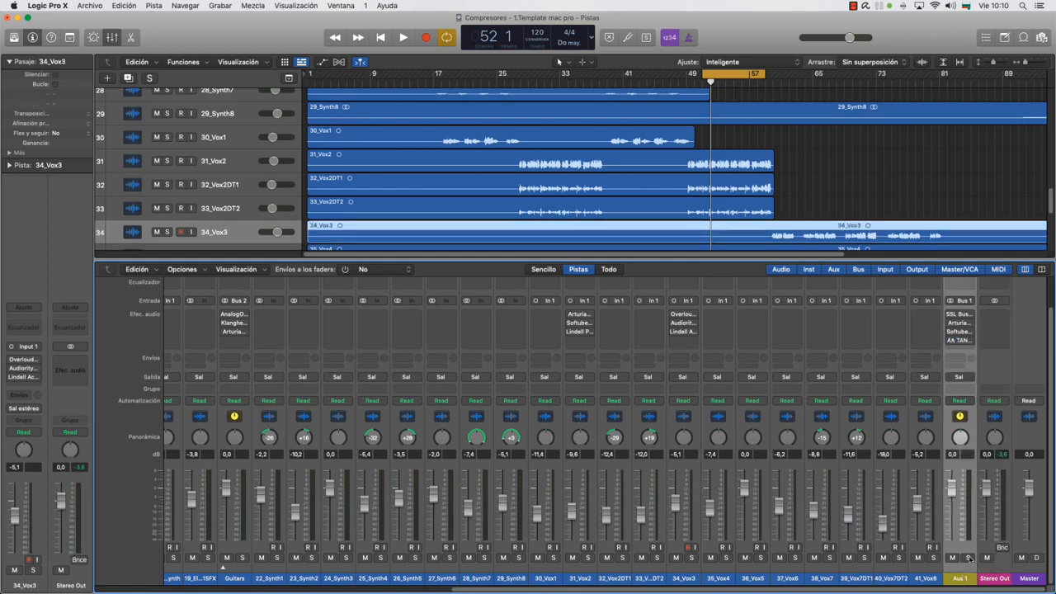
click(968, 558)
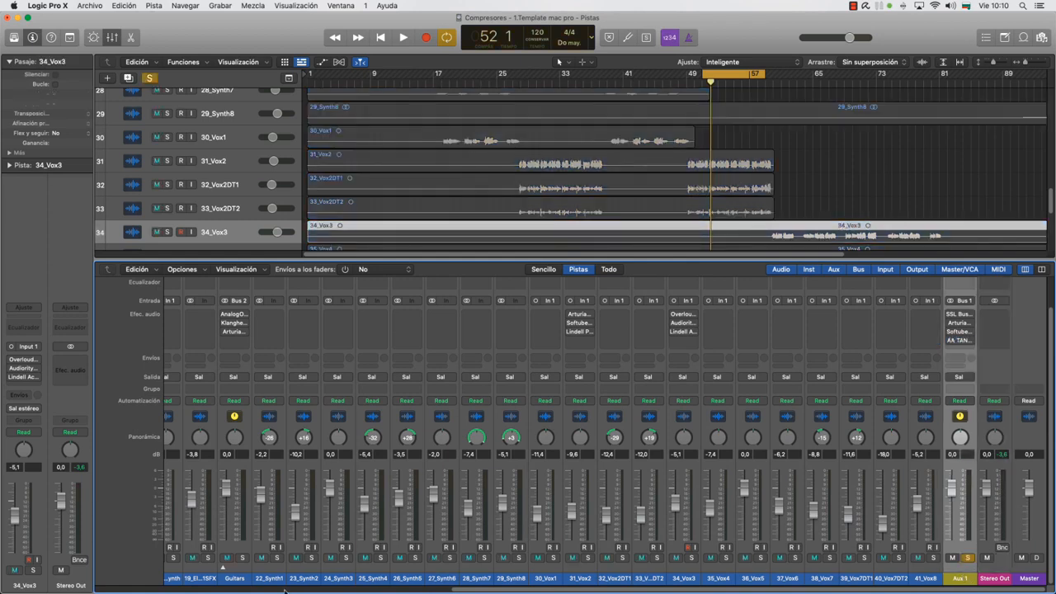
drag(491, 588, 71, 572)
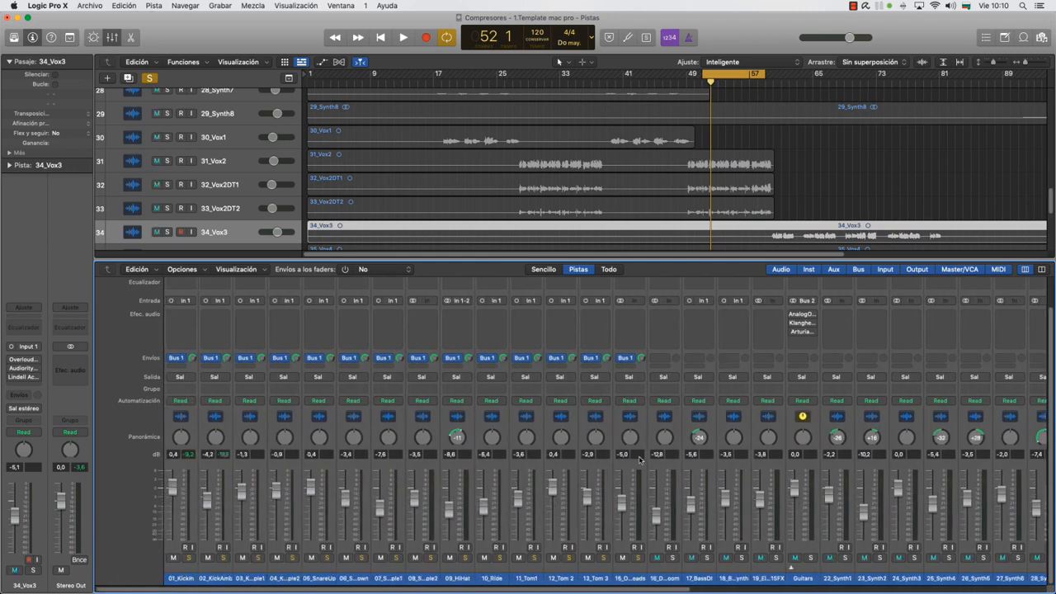
drag(683, 589, 1038, 582)
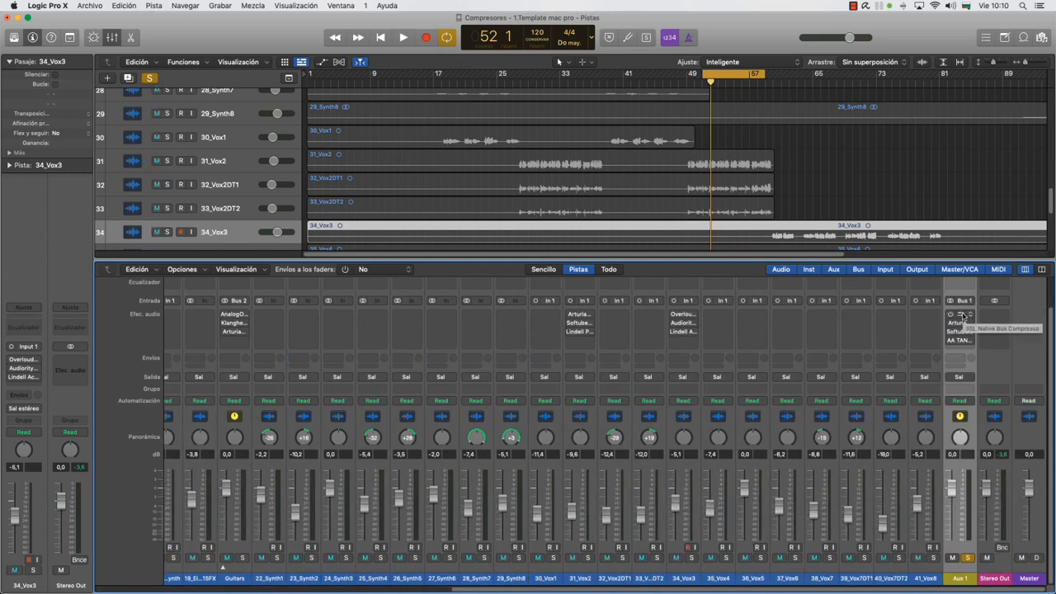
Play the cycled section through Aux 1 with the SSL Bus Compressor 2 switched on, stopping playback and closing the plug-in after listening
key(space)
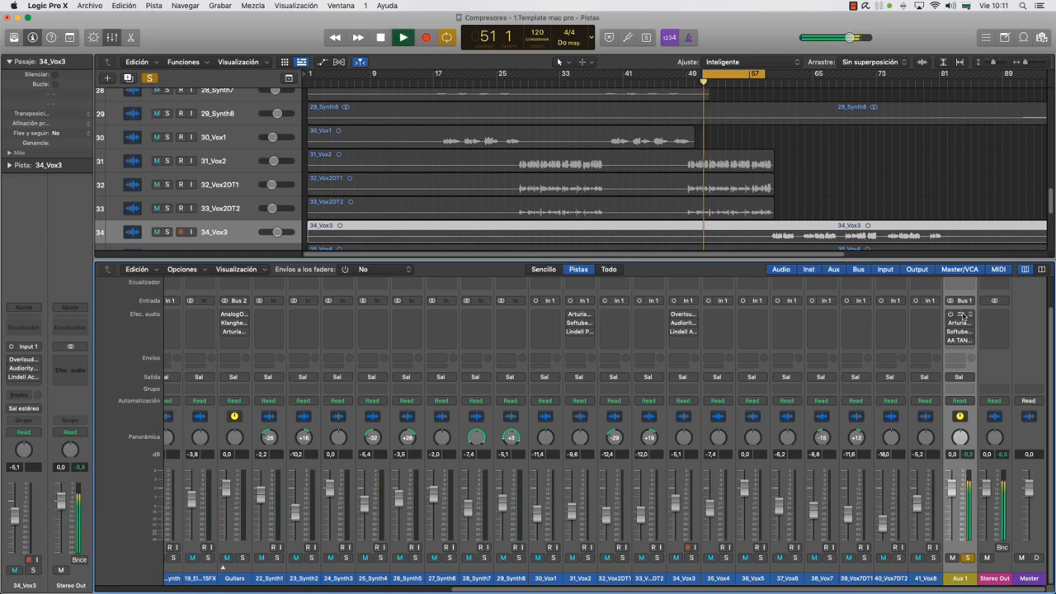
click(960, 316)
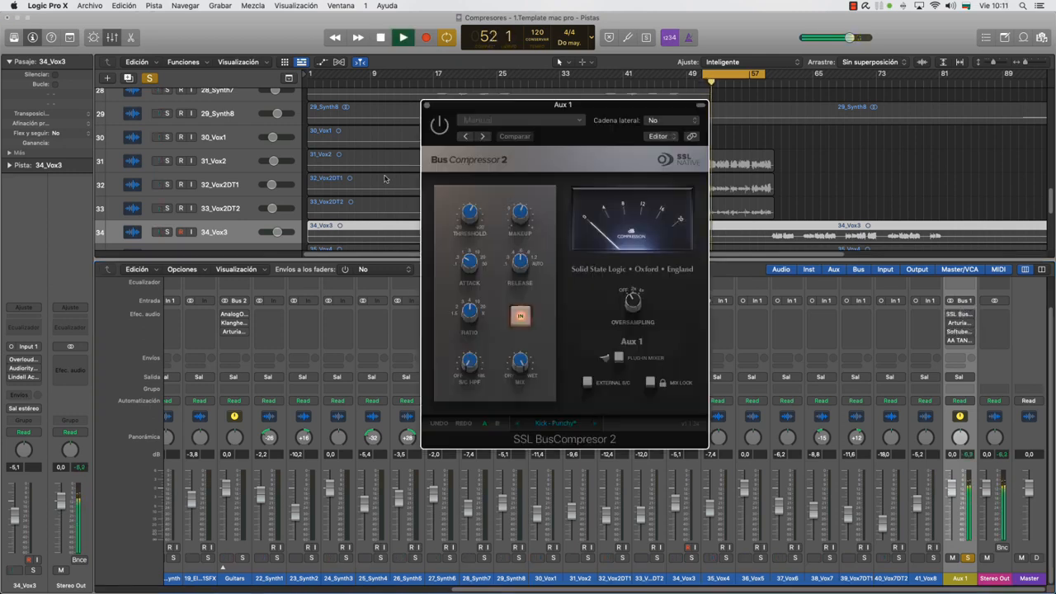
click(439, 125)
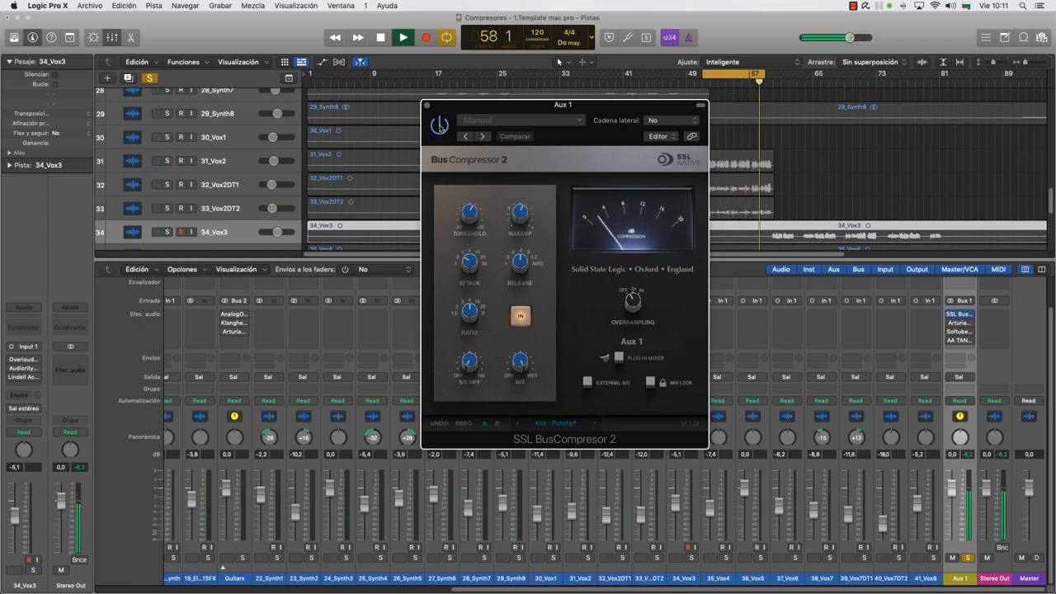
key(space)
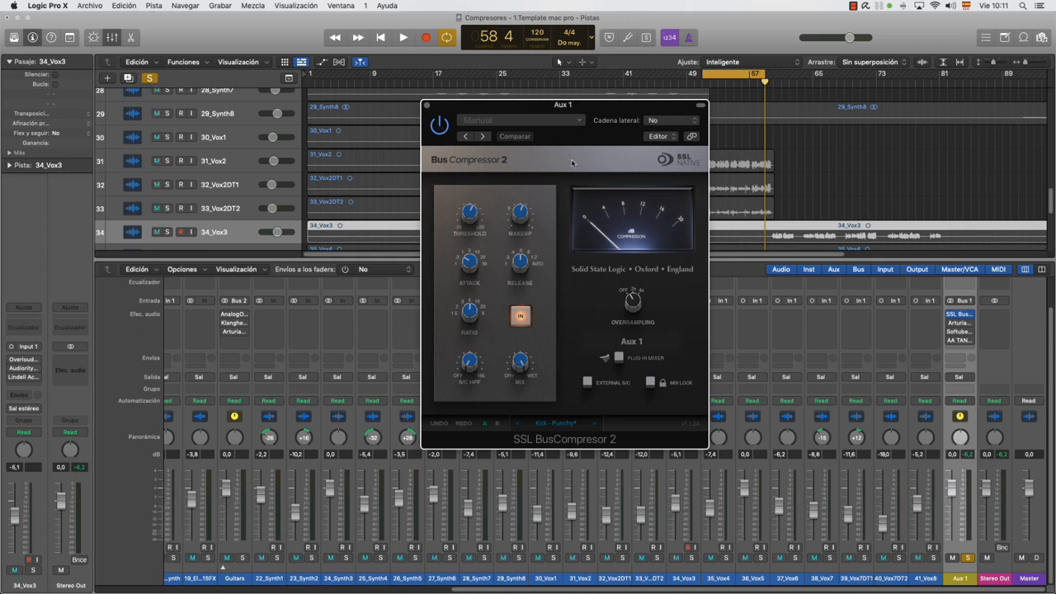
click(425, 105)
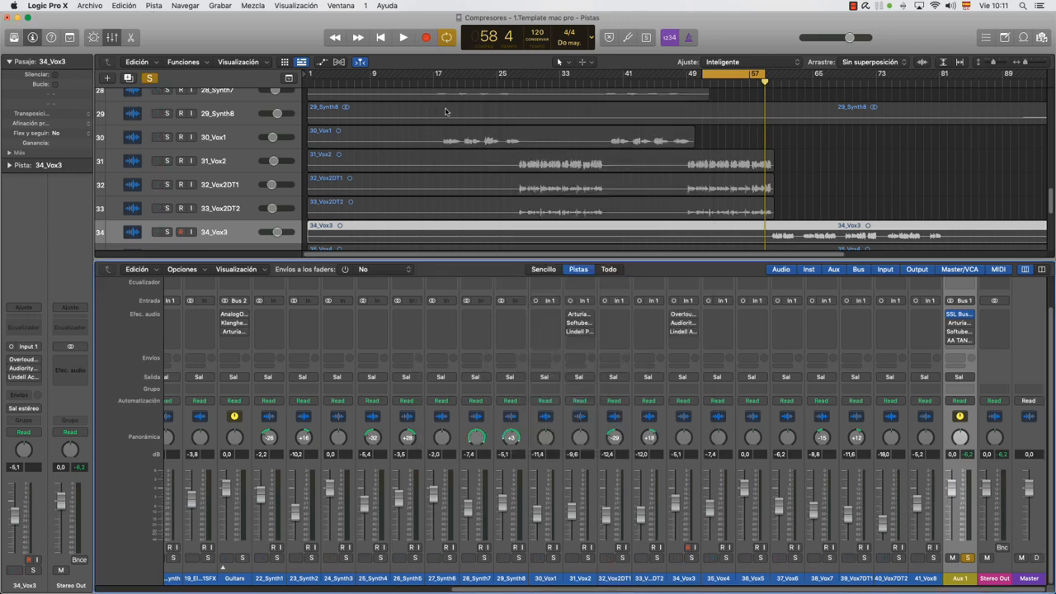
Open the Arturia VCA-65 on Aux 1 and adjust its compression, threshold and output gain while the cycled section plays
click(959, 322)
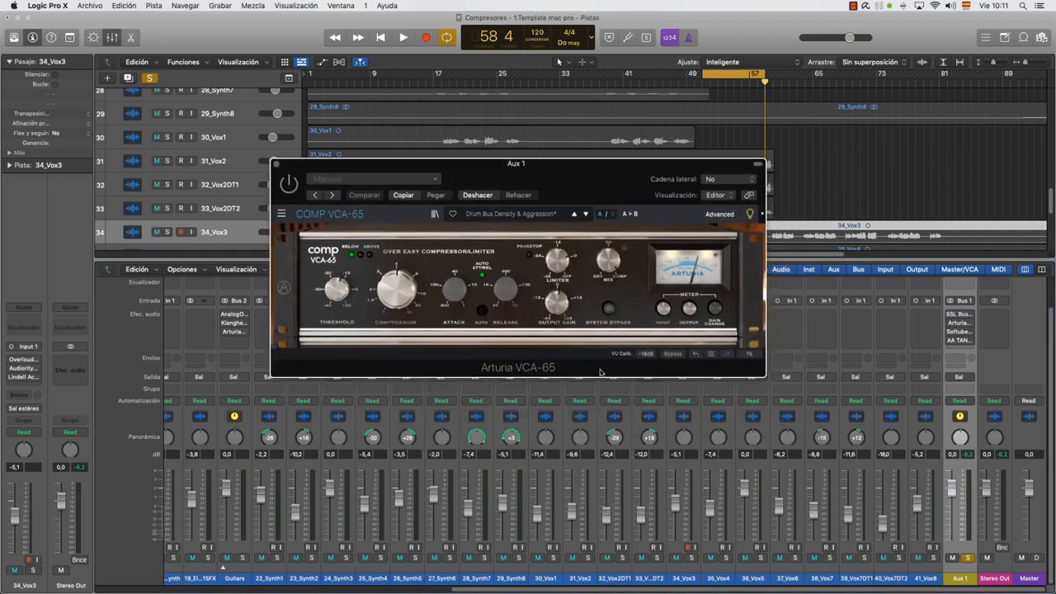
key(space)
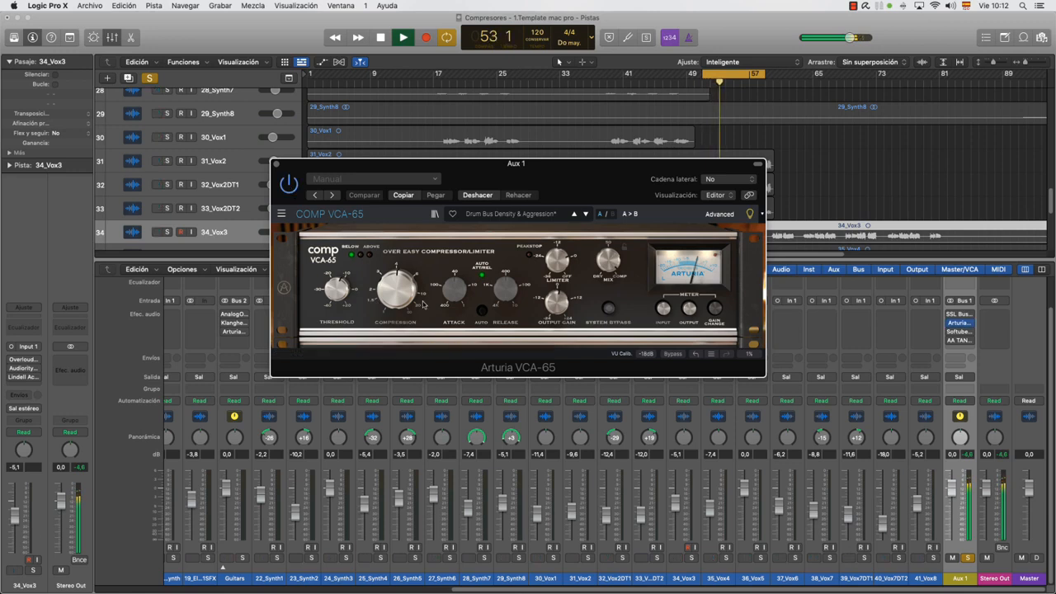
drag(404, 307, 404, 292)
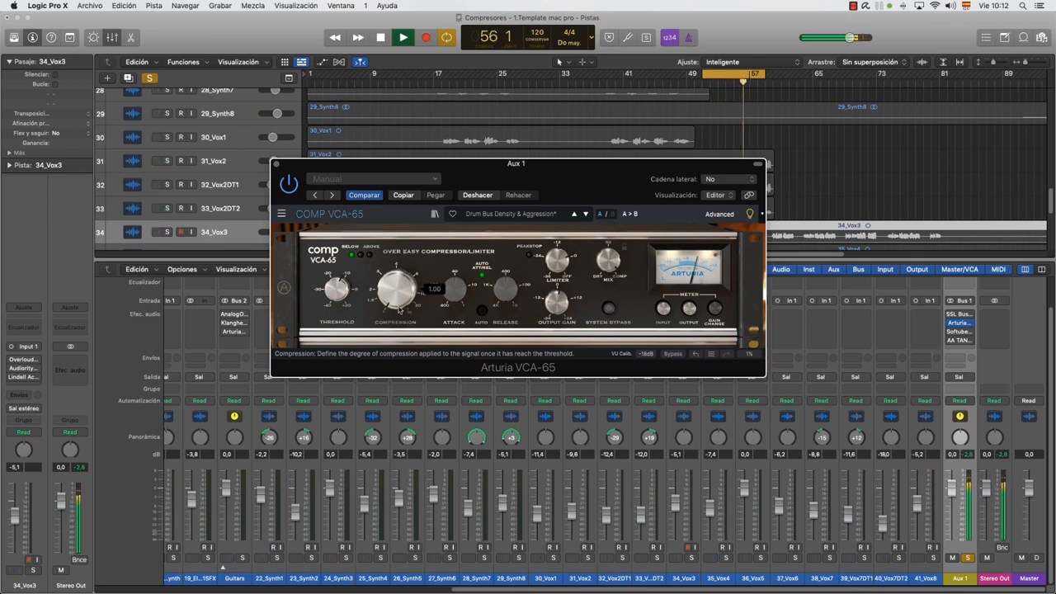
drag(398, 298, 397, 273)
drag(336, 289, 336, 284)
drag(566, 314, 567, 311)
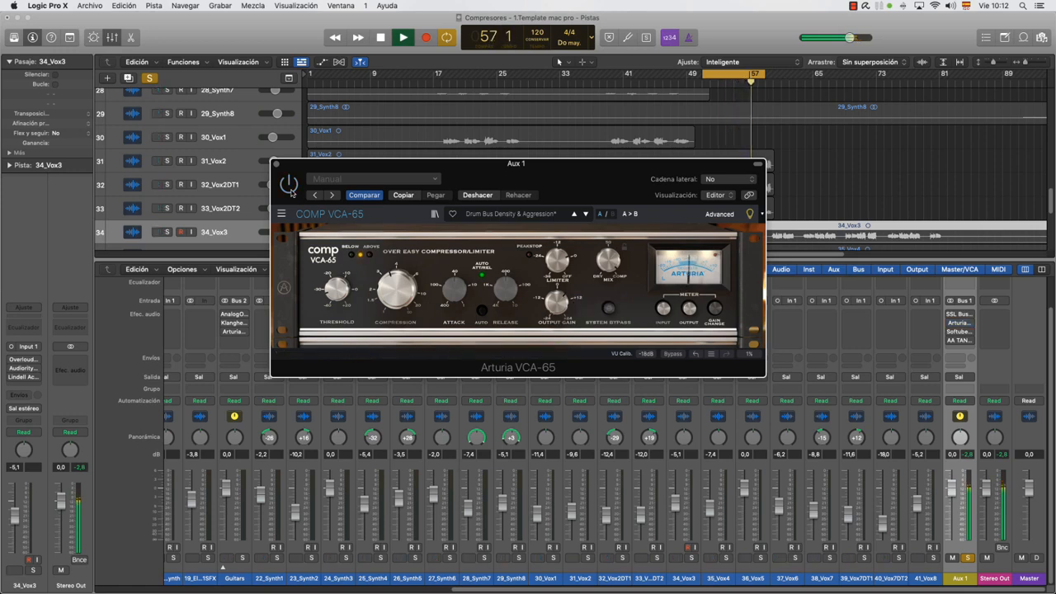
Unsolo Aux 1 and compare the VCA-65 active and bypassed within the full mix, stopping playback after the comparison
click(291, 193)
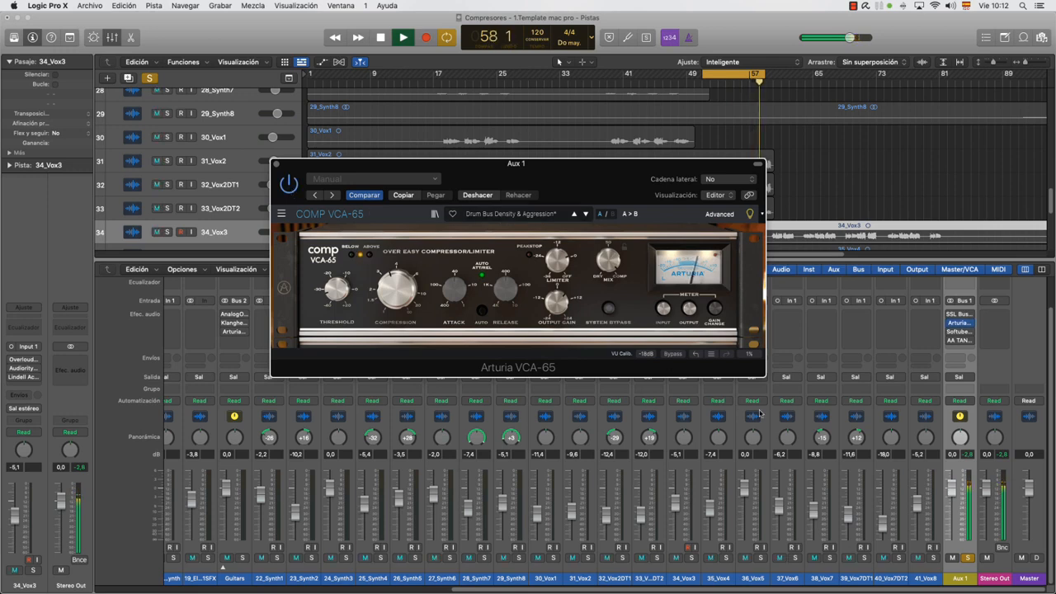
click(968, 558)
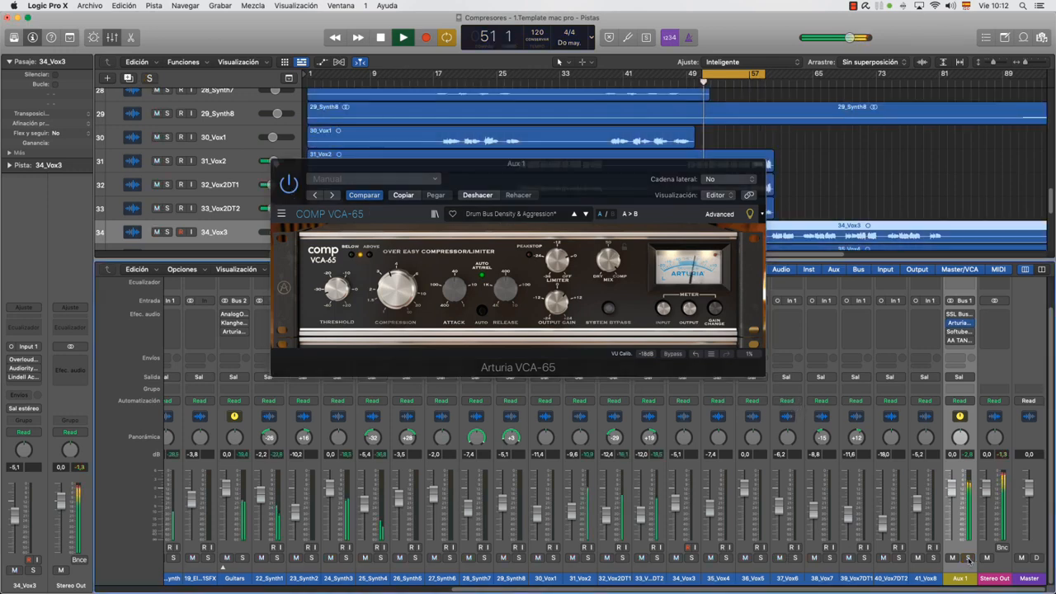
drag(334, 177, 341, 215)
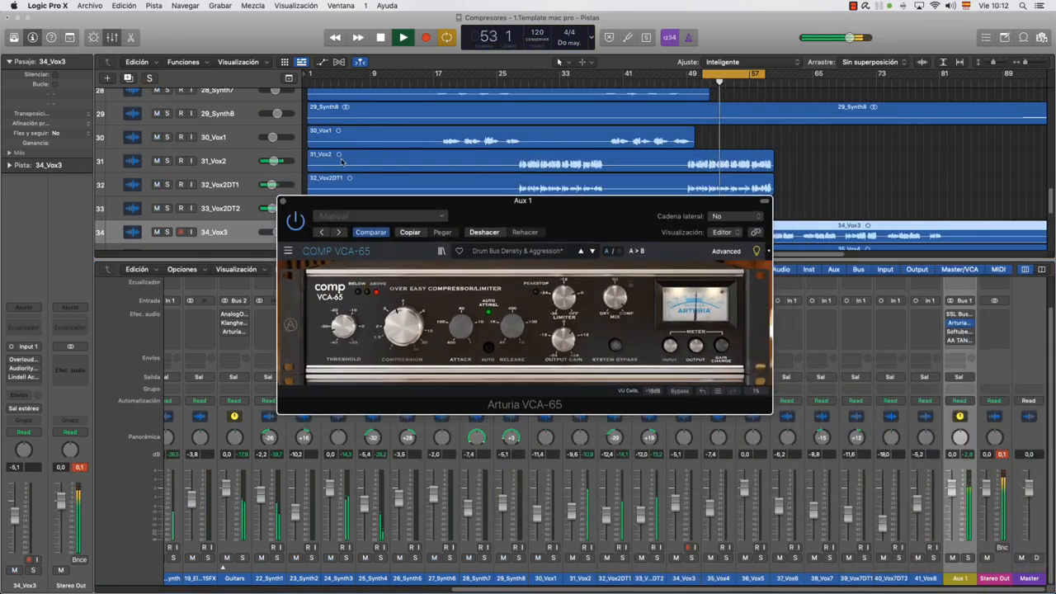
click(295, 222)
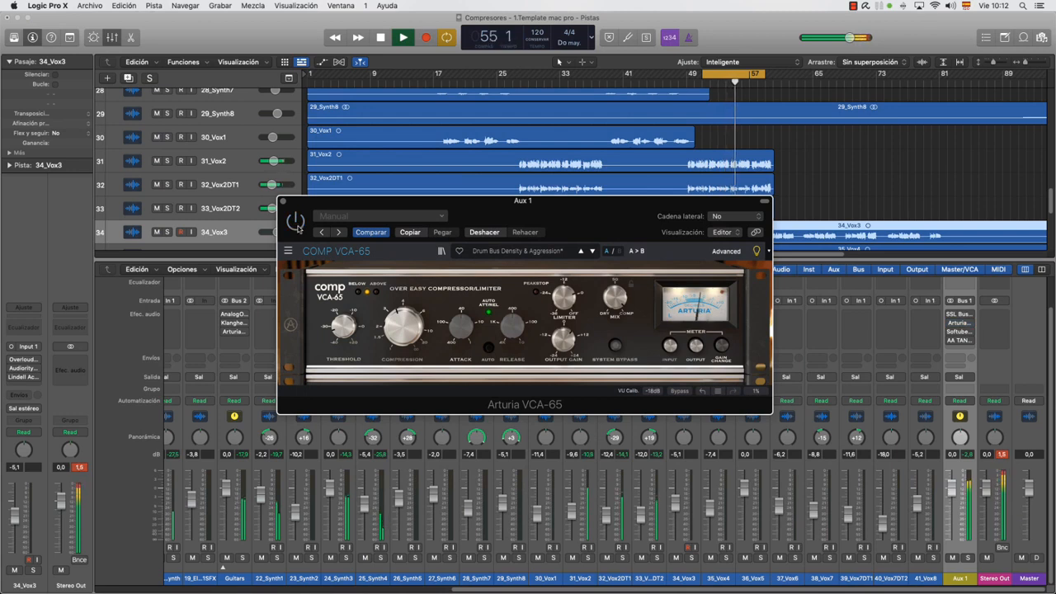
click(296, 222)
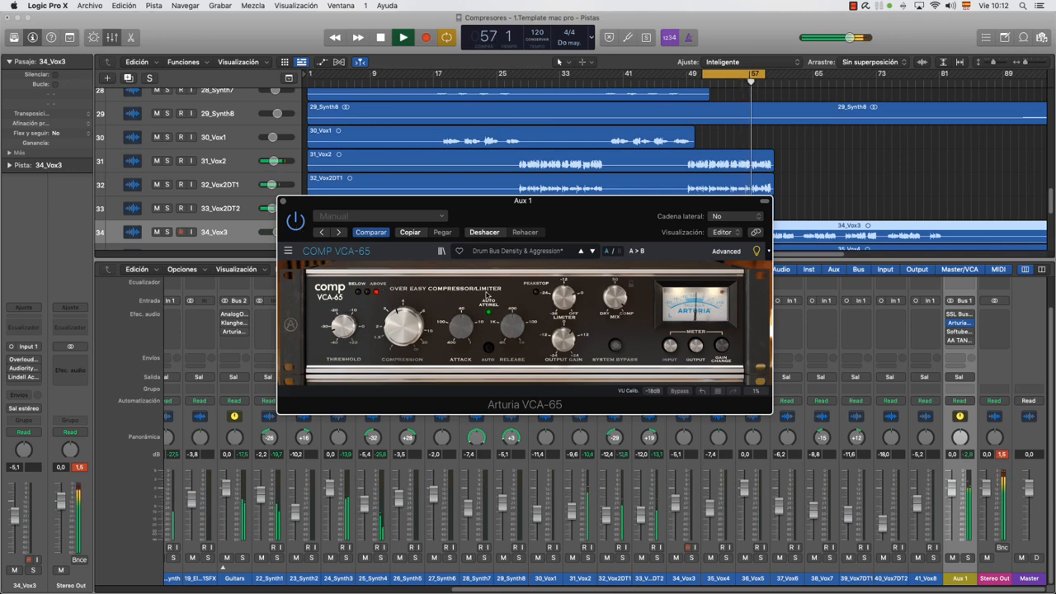
key(space)
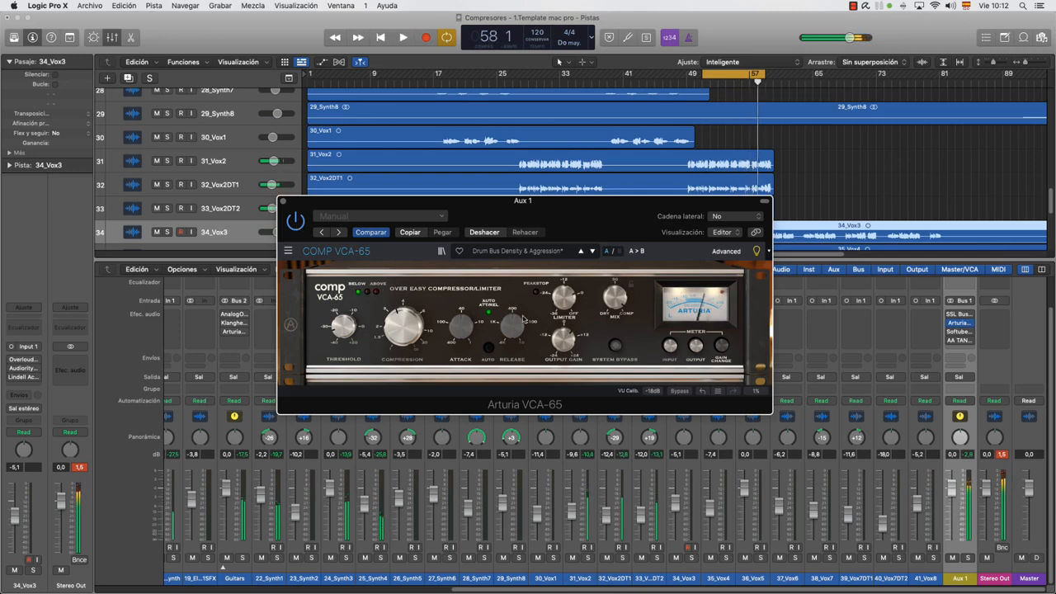
Clear the Stereo Out peak level and move the VCA-65 window down over the mixer, leaving the tracks uncovered
click(1002, 454)
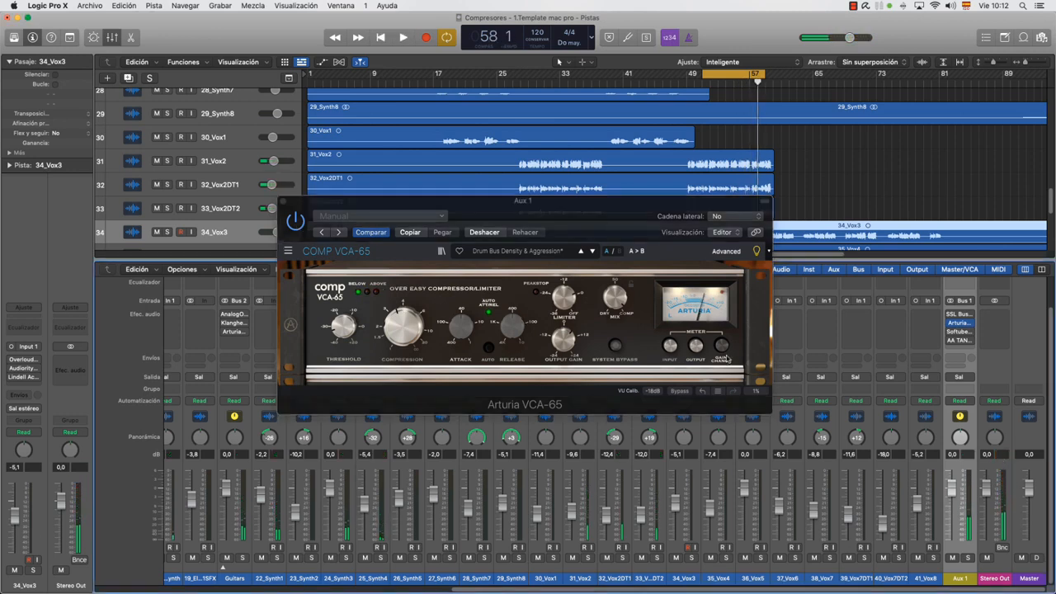
click(563, 339)
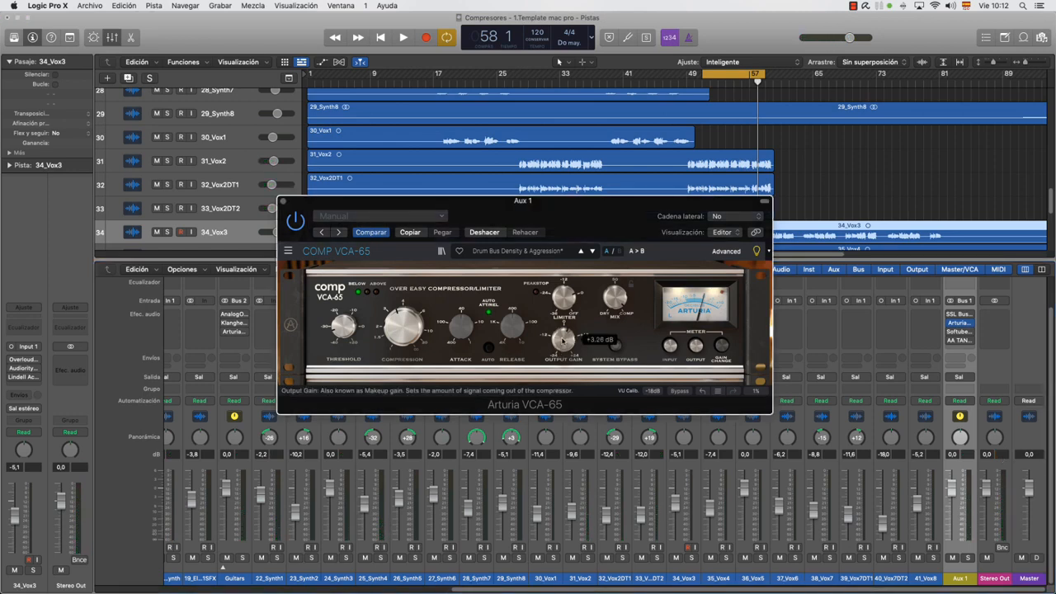
click(483, 591)
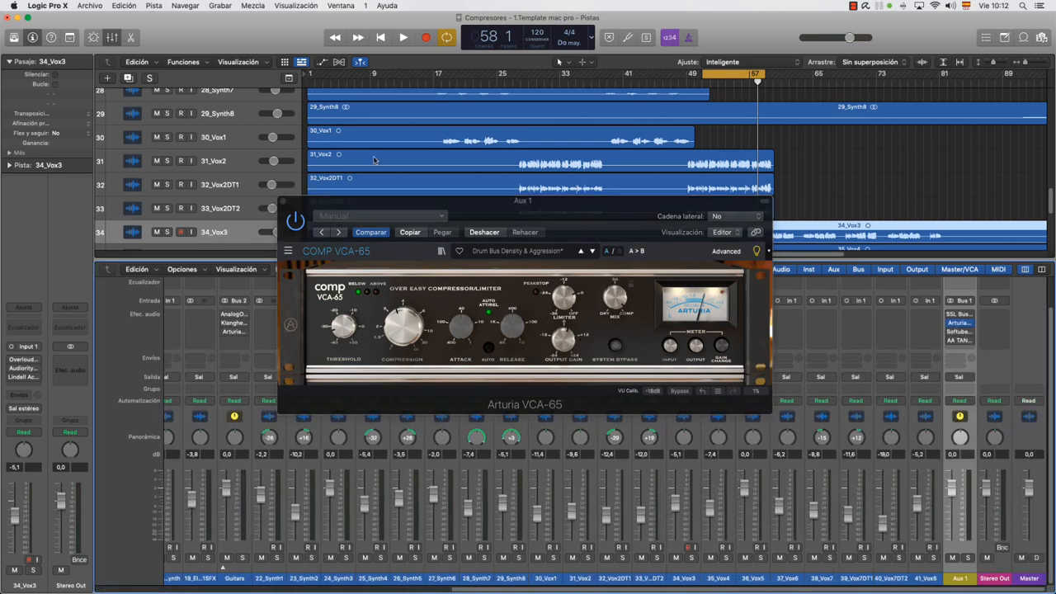
drag(381, 195, 453, 324)
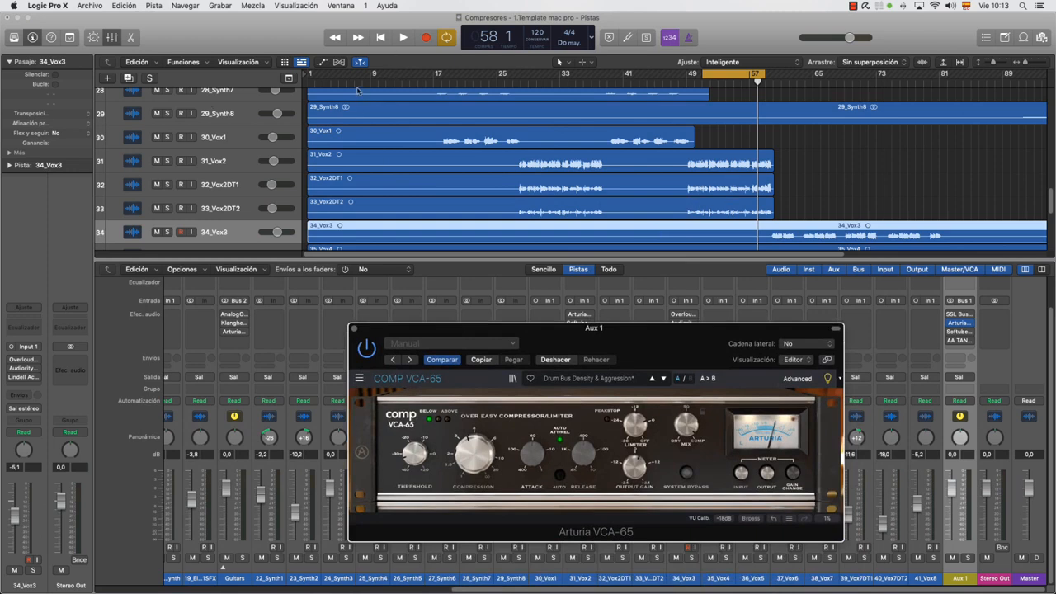
Play the full mix from about bar 9 to compare the VCA-65 active and bypassed, closing its window after listening
click(371, 80)
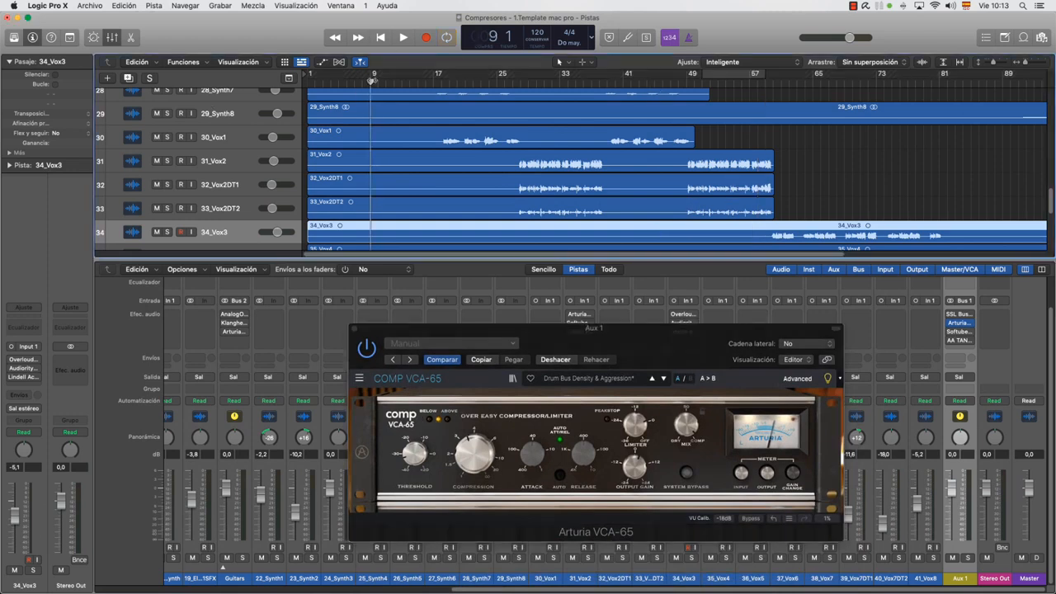
key(space)
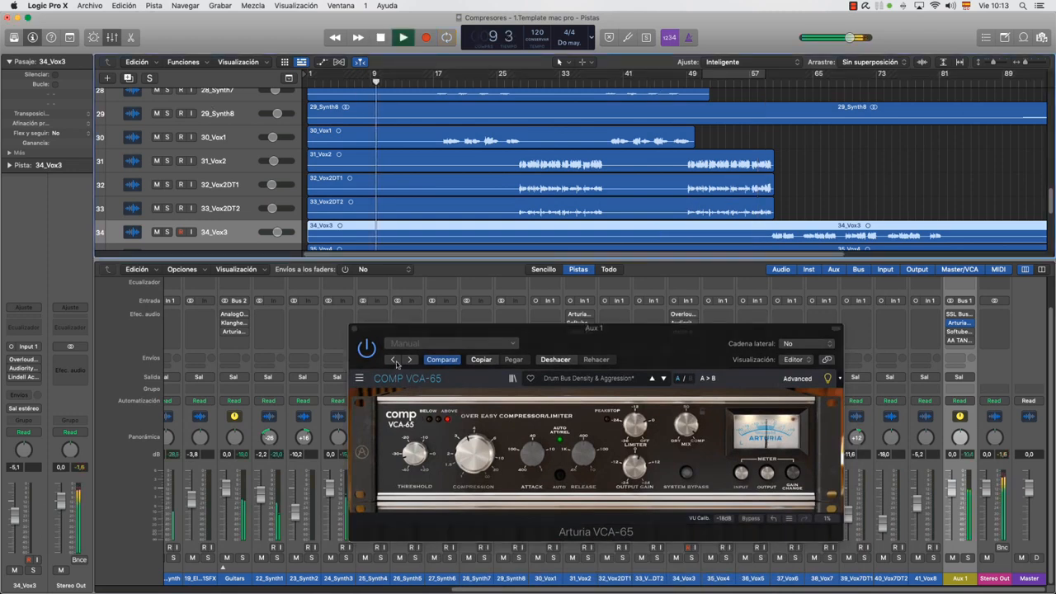
click(369, 350)
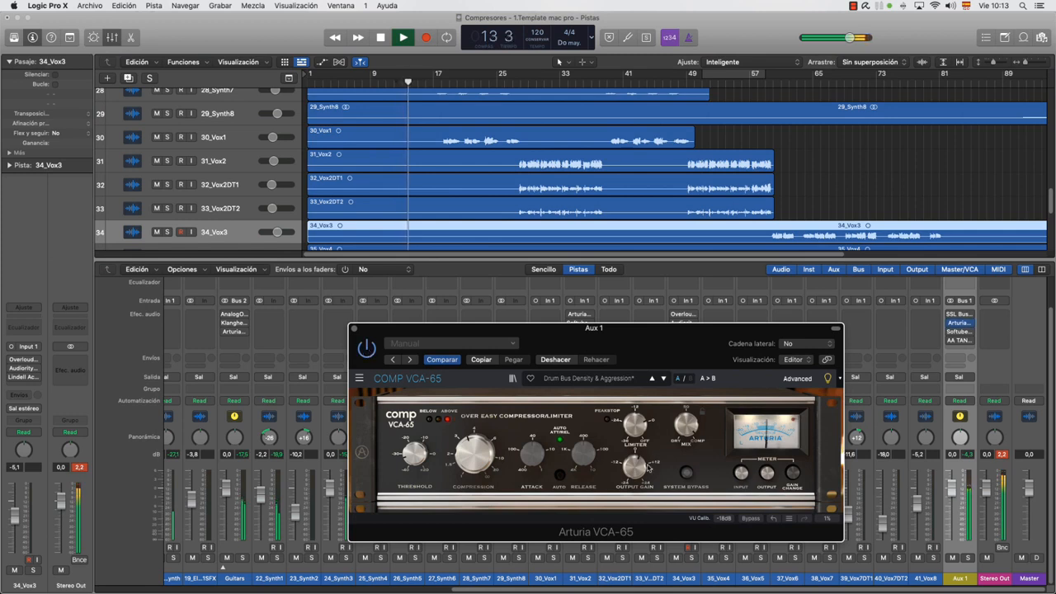
click(354, 328)
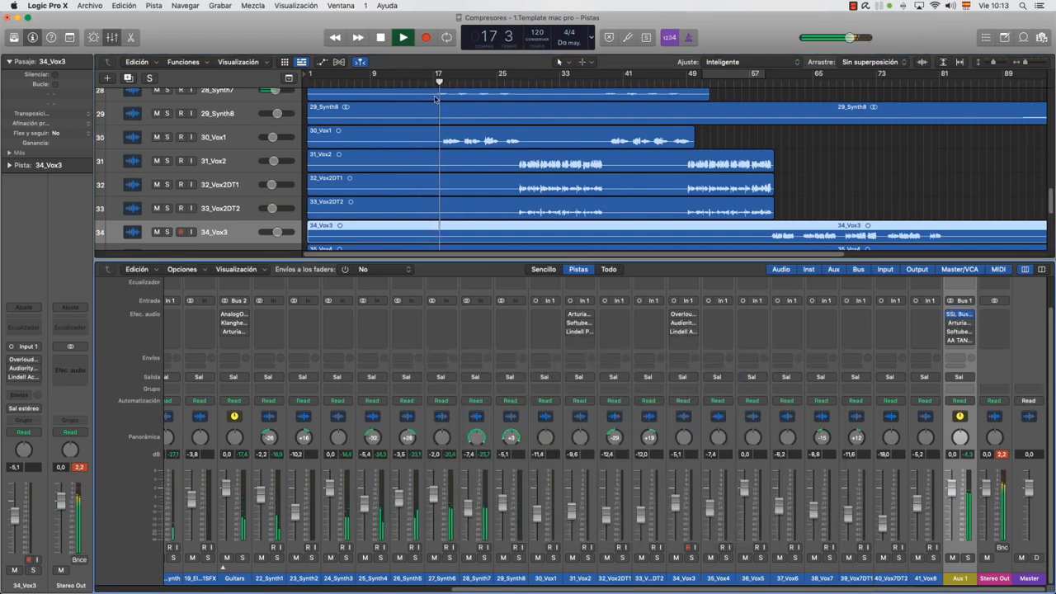
Play from about bar 7 with the AA TAN VCA compressor open on Aux 1, adjusting its gain slightly and comparing it with bypass
click(359, 81)
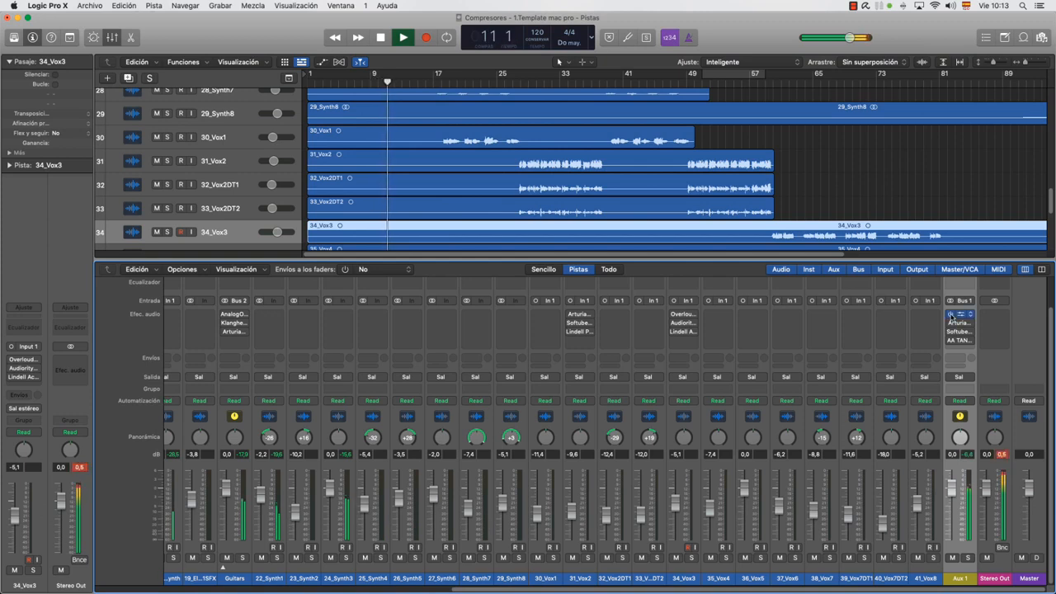
click(953, 340)
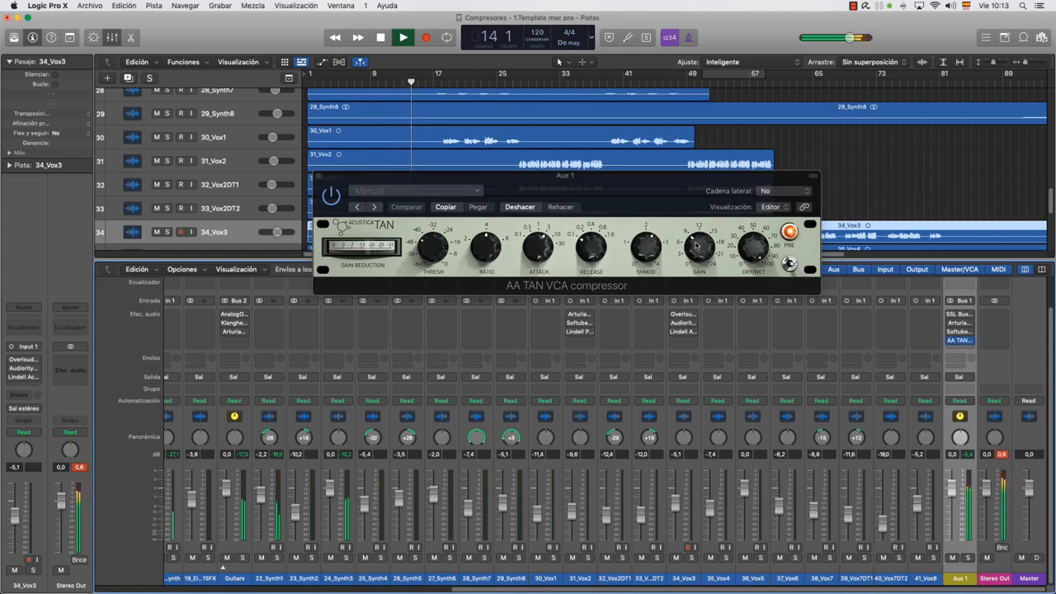
drag(698, 249, 693, 251)
click(330, 195)
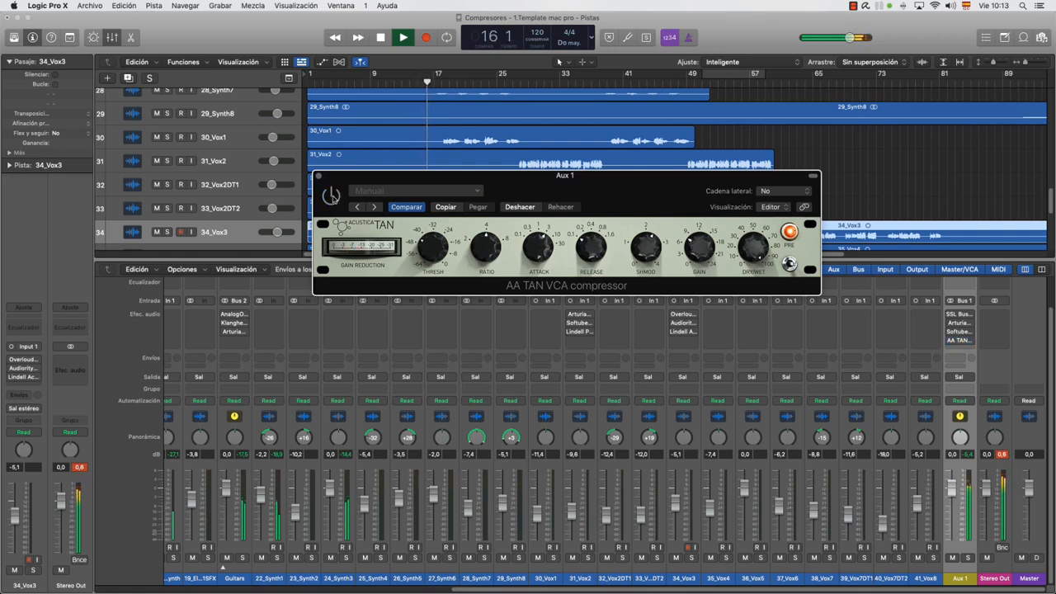
click(331, 196)
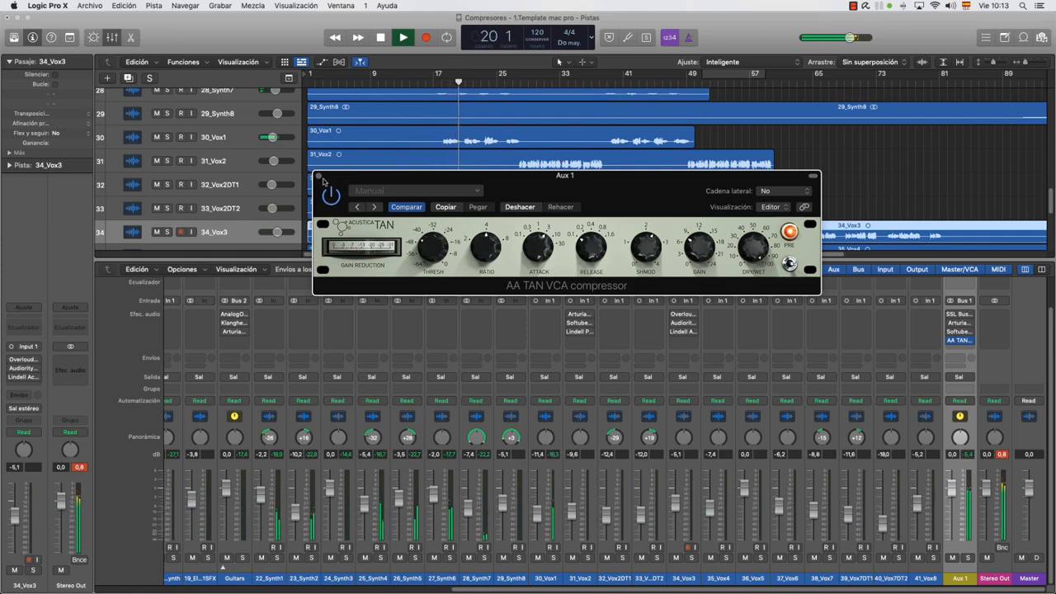
Compare the TAN compressor active and bypassed from about bar 5, and review the drum channels' Bus 1 sends with playback stopped
click(340, 83)
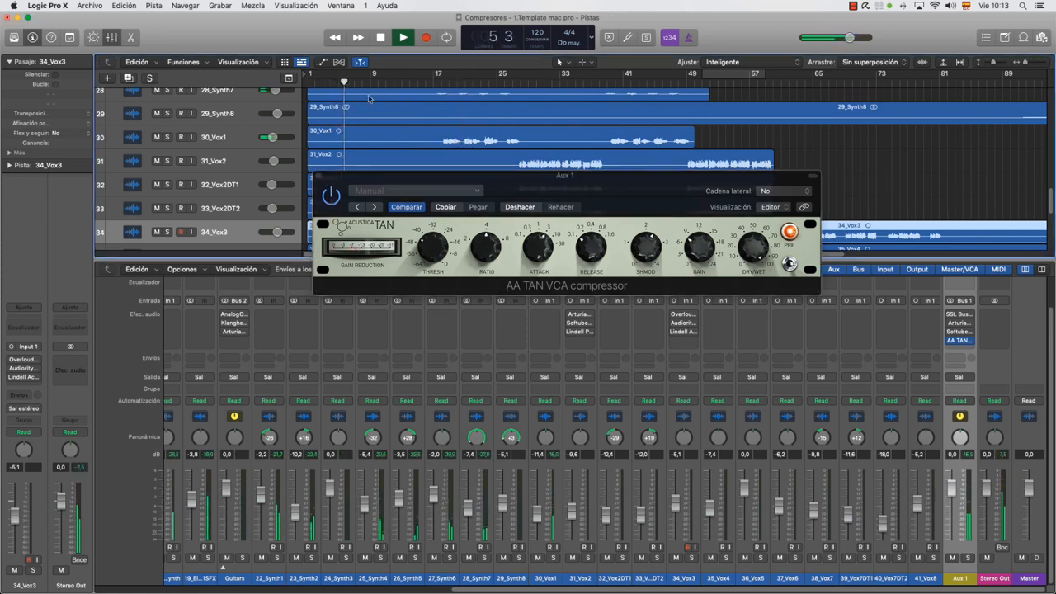
click(334, 200)
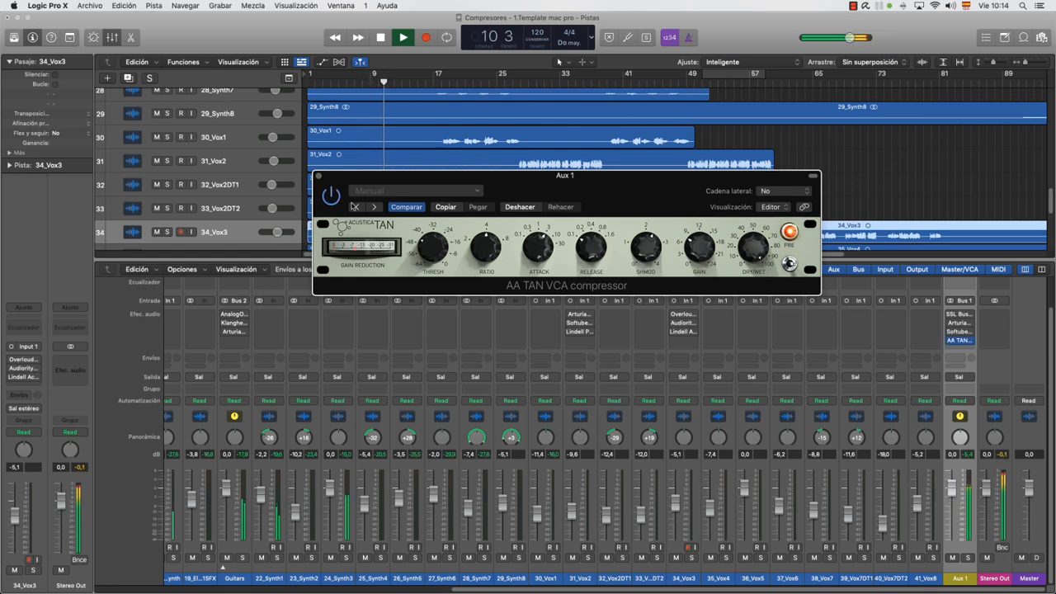
key(space)
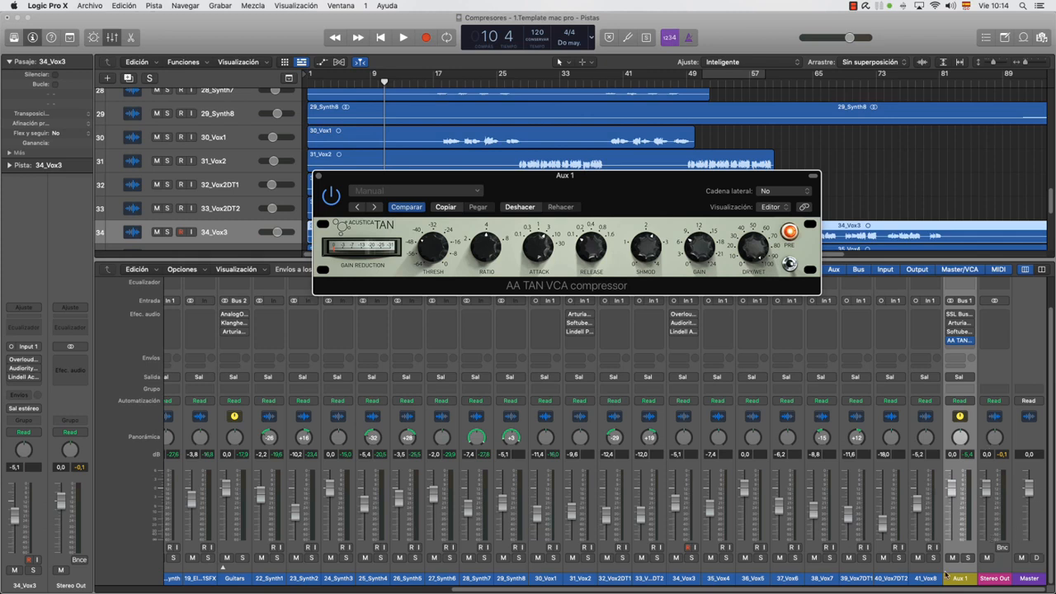
drag(827, 589, 455, 572)
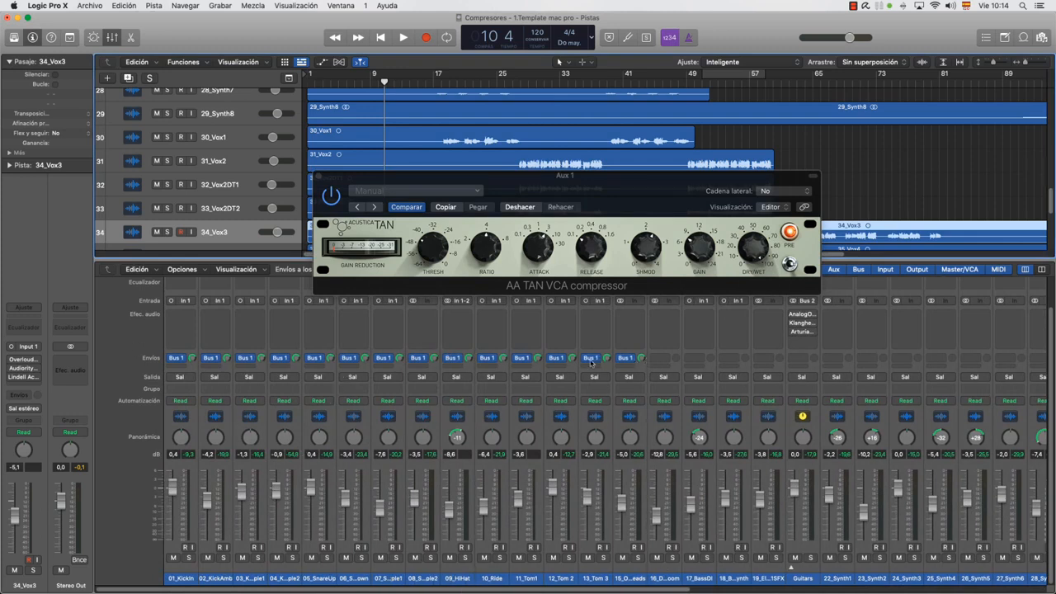
drag(199, 589, 582, 589)
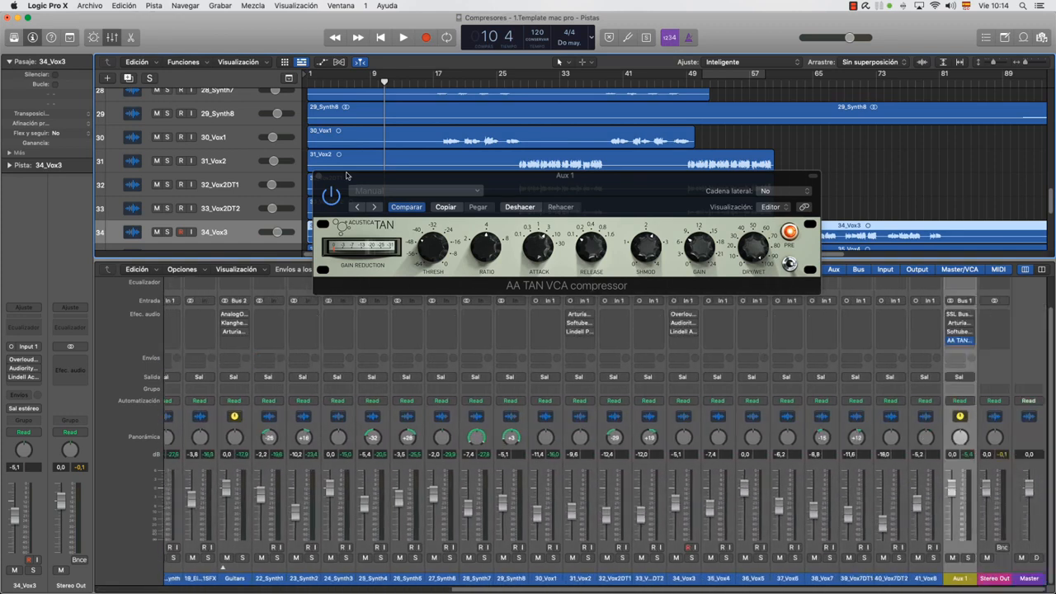
Close the AA TAN compressor window and solo the Aux 1 channel
click(318, 175)
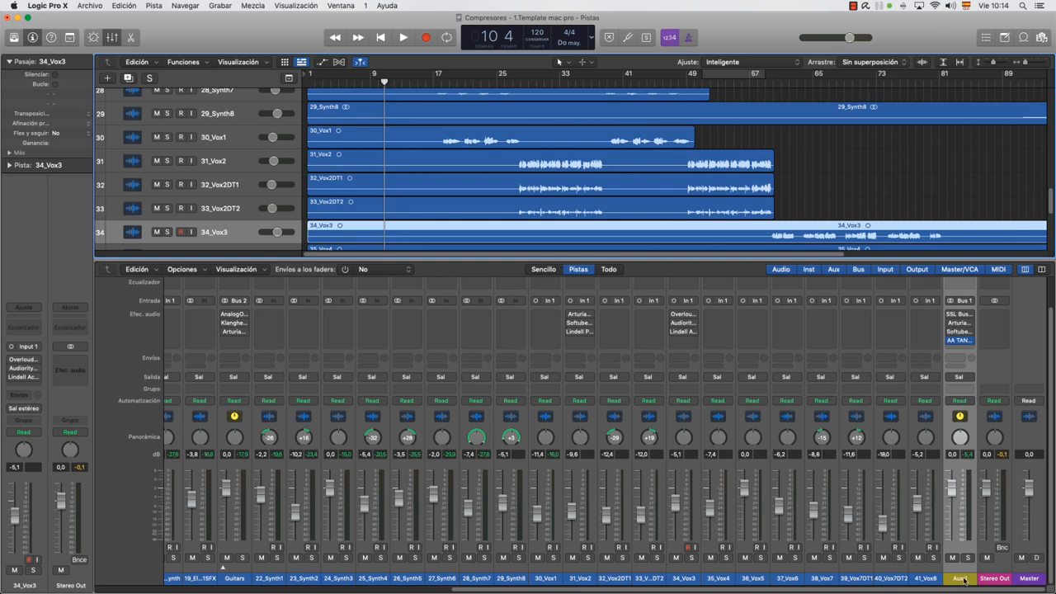
click(969, 559)
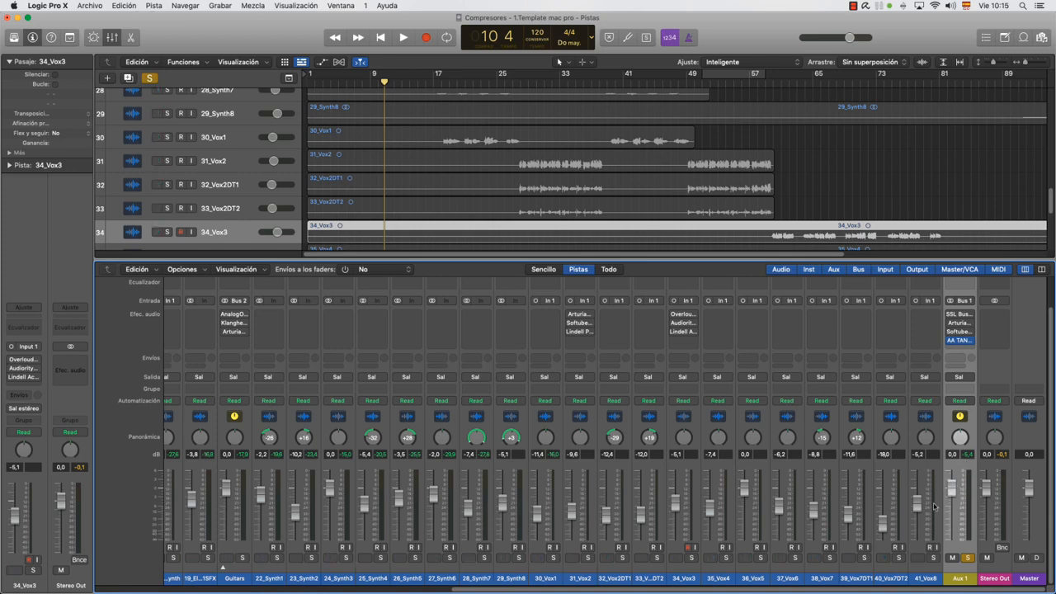
Demonstrate the Bus 1 send level on the 01_KickIn channel, reset it, and return to the Aux 1 fader
drag(520, 589, 159, 528)
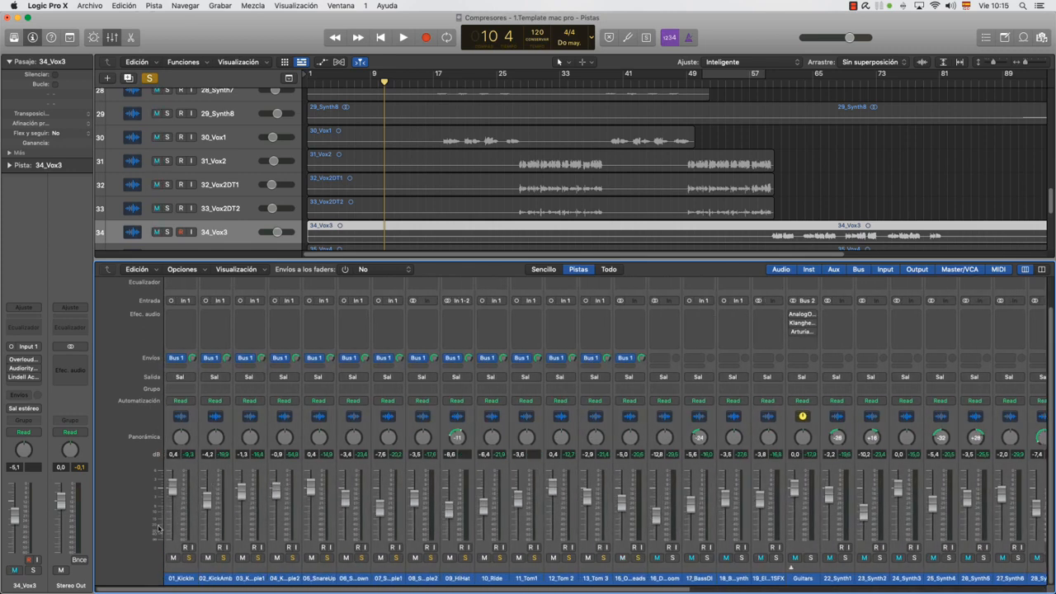
click(183, 578)
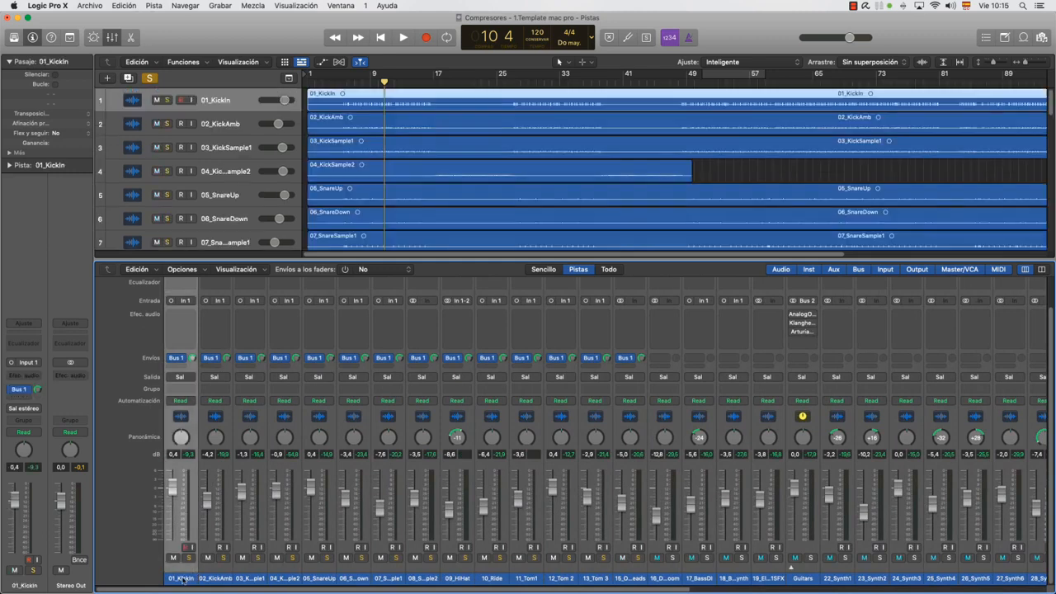
mouse_move(193, 359)
mouse_down()
mouse_move(193, 385)
mouse_move(193, 358)
mouse_move(193, 368)
mouse_up()
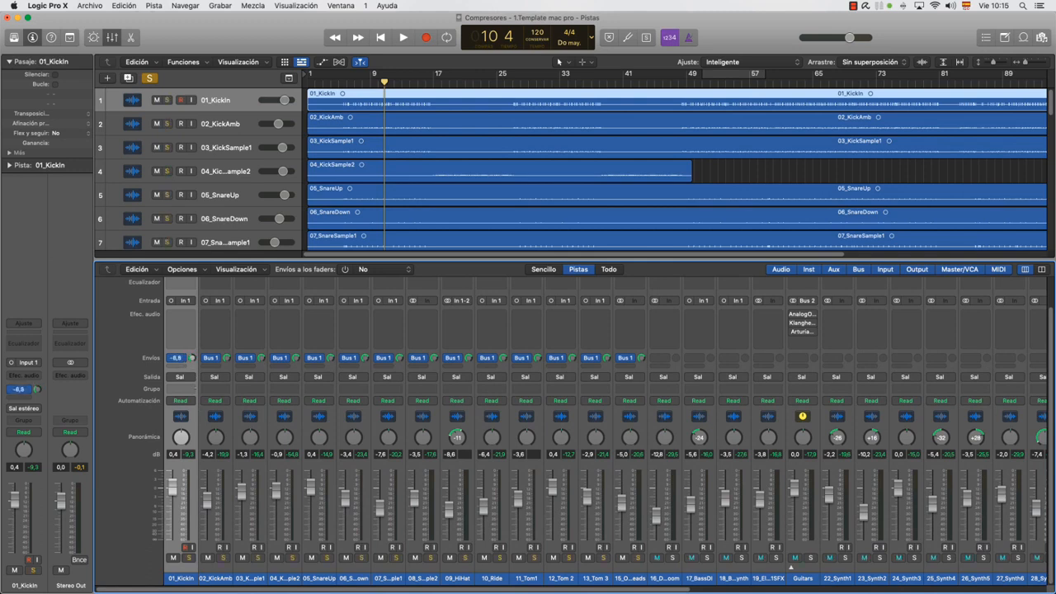
double_click(193, 358)
drag(429, 589, 858, 589)
mouse_move(955, 493)
mouse_down()
mouse_move(952, 508)
mouse_move(953, 492)
mouse_up()
alt+click(954, 495)
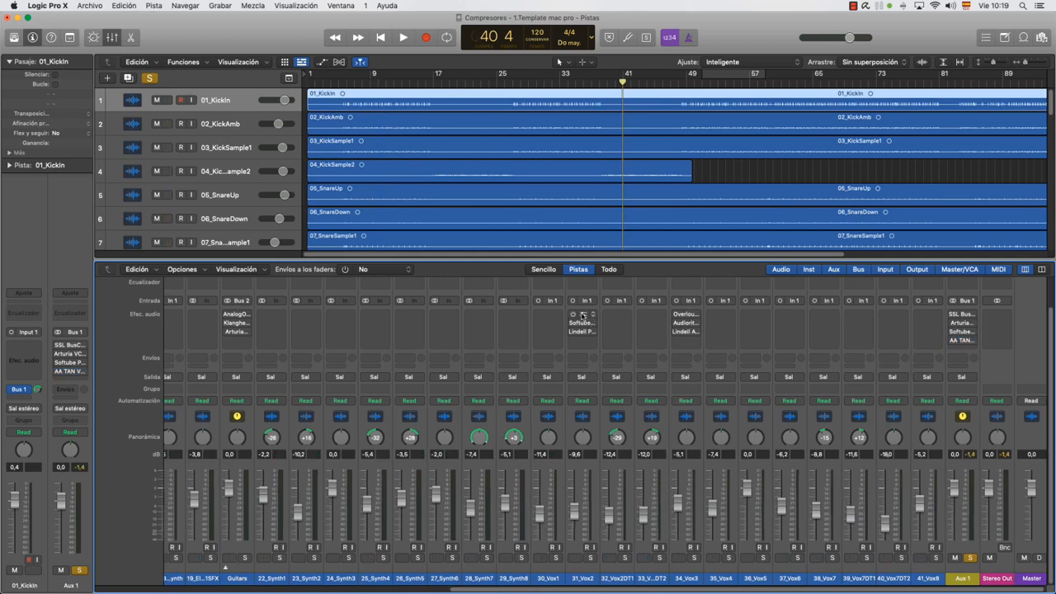
Open the Arturia FET-76 compressor on 31_Vox2 and move its window clear of the neighbouring vocal channels
click(583, 316)
drag(445, 145, 434, 140)
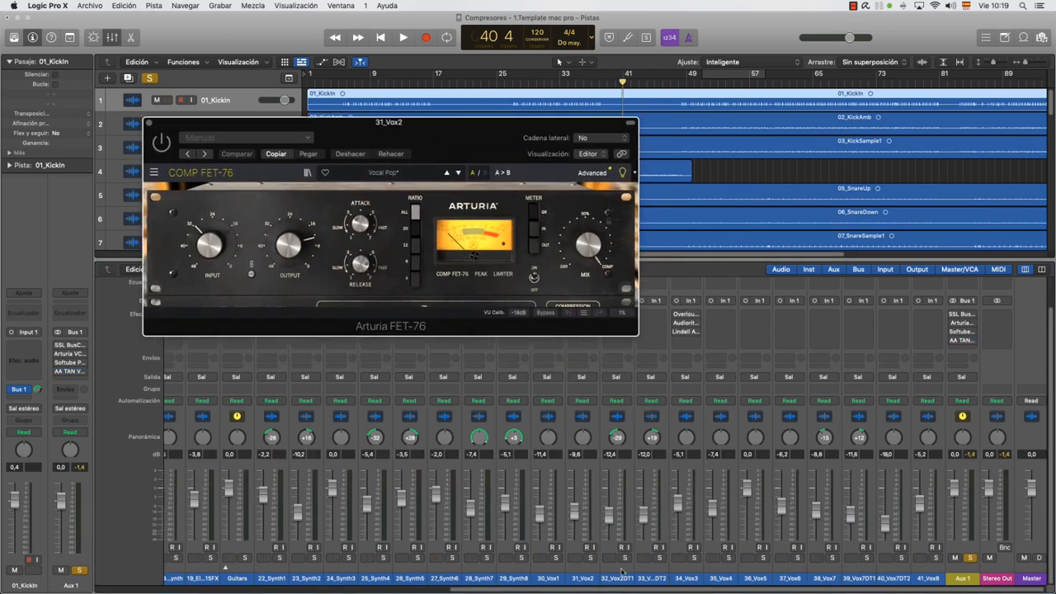
click(619, 578)
drag(539, 130, 416, 139)
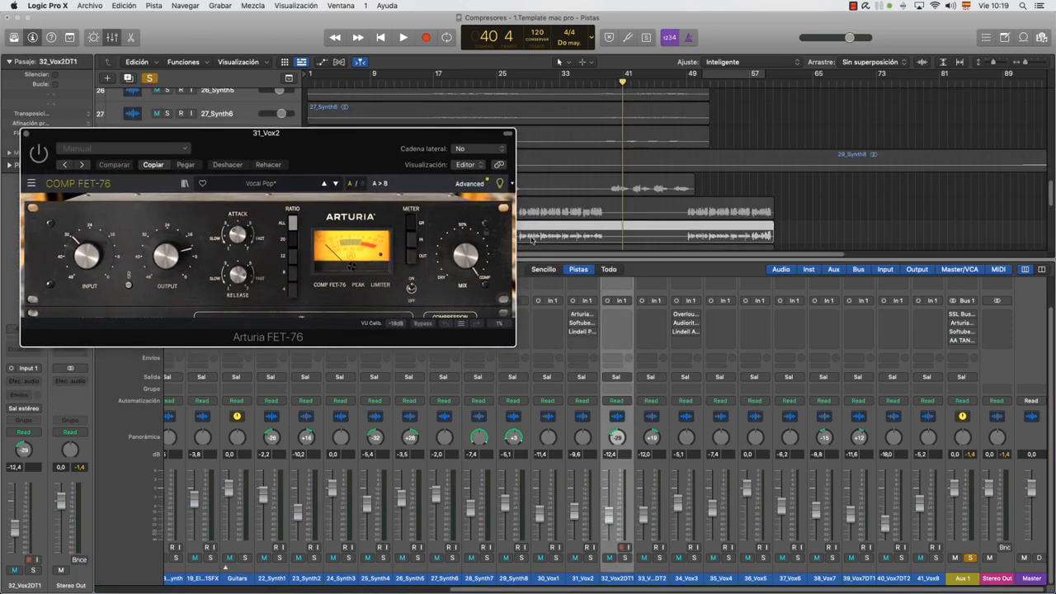
Unsolo Aux 1, solo the 31_Vox2 channel instead, and move the FET-76 window over the mixer to uncover the tracks
click(965, 581)
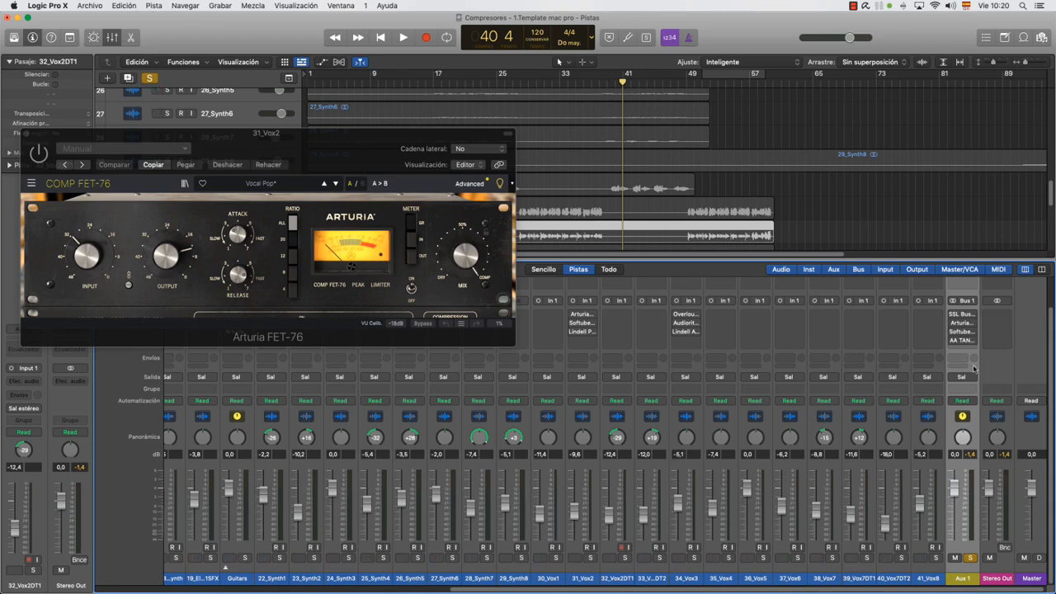
click(972, 558)
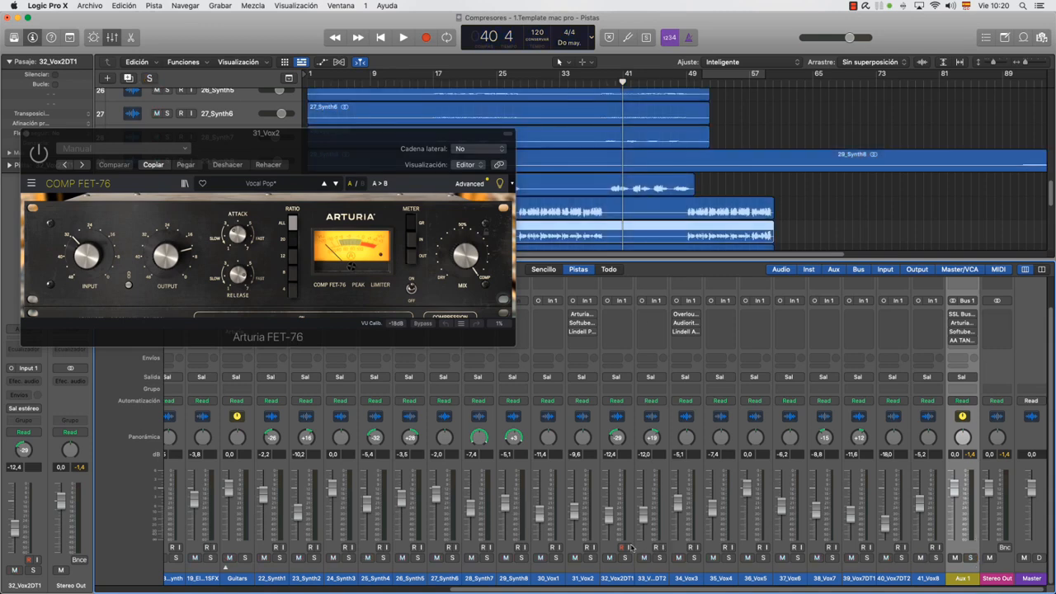
click(587, 579)
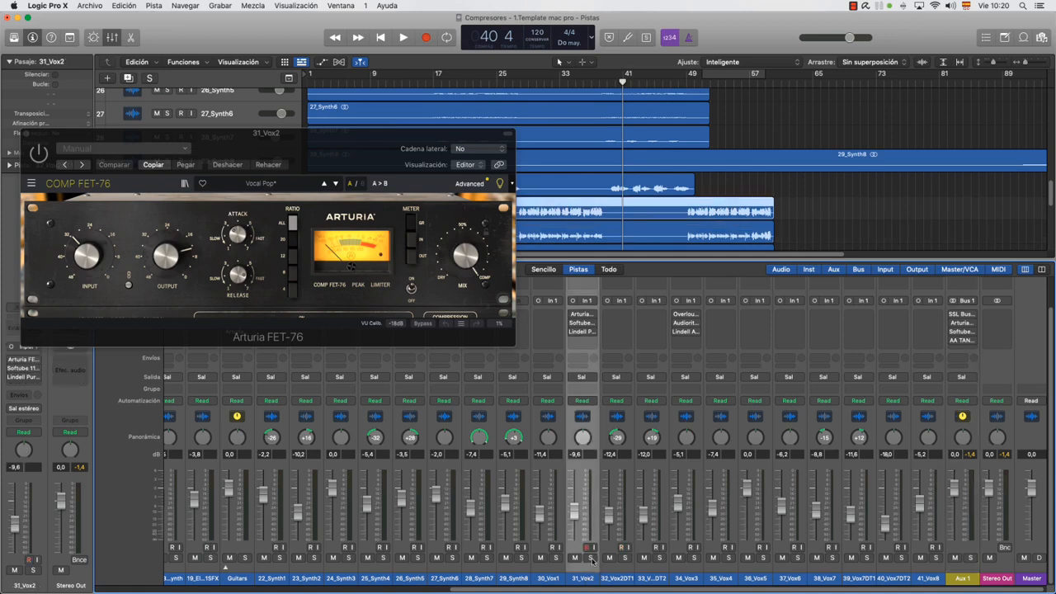
click(591, 559)
drag(360, 137, 764, 307)
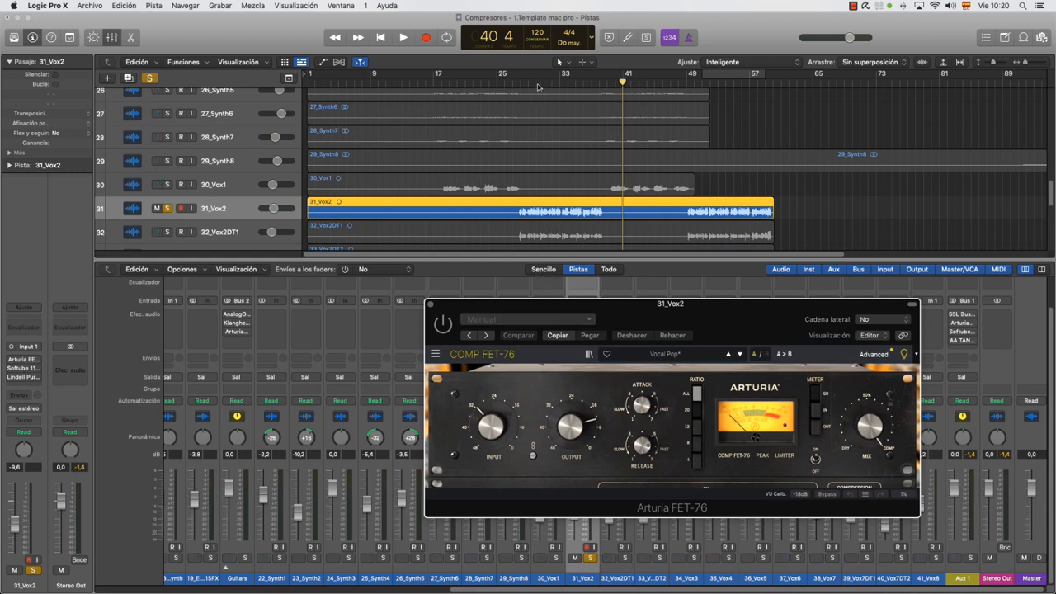
Set a cycle range over about bars 28 to 38 and play the soloed vocal, comparing the FET-76 bypassed and active
drag(516, 76, 599, 76)
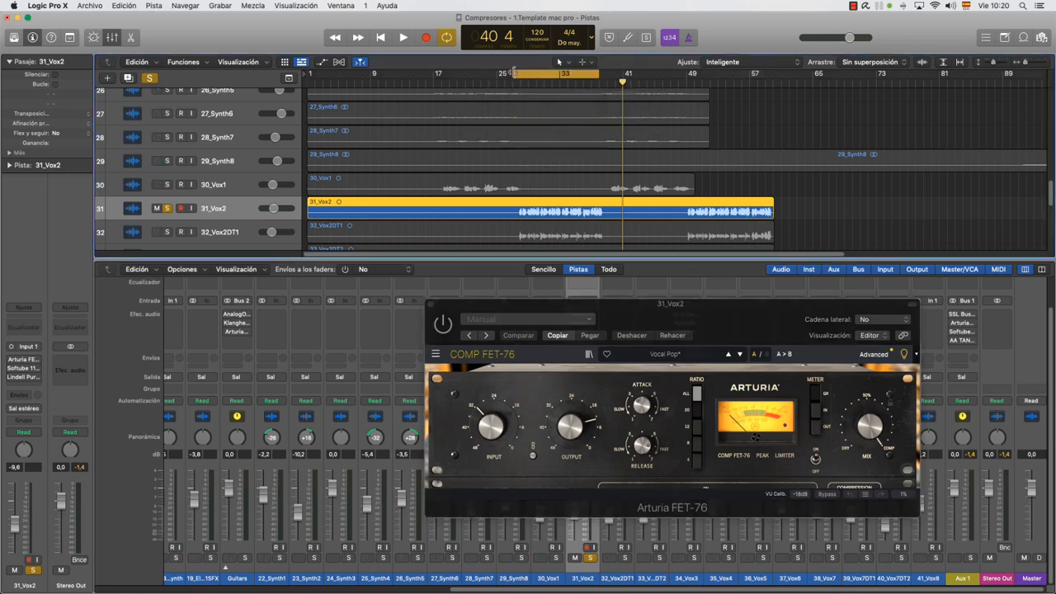
drag(515, 74, 520, 75)
key(space)
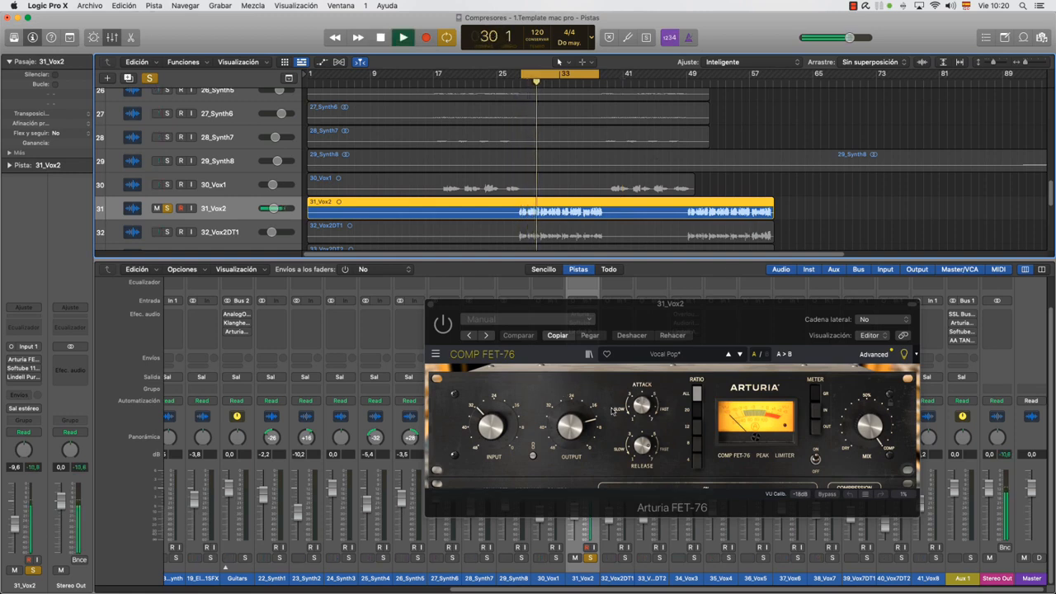
click(447, 325)
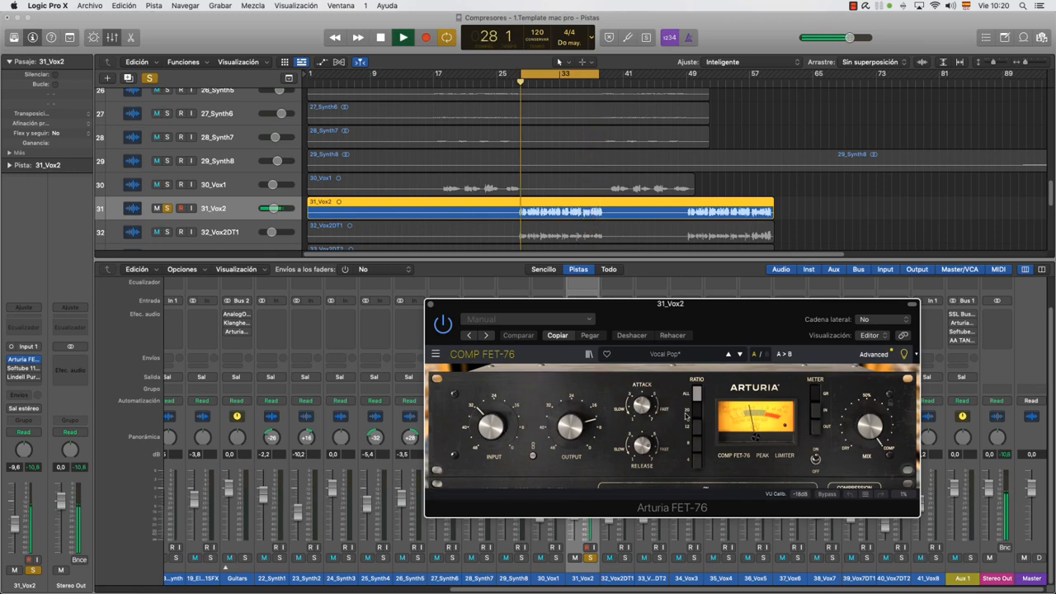
key(space)
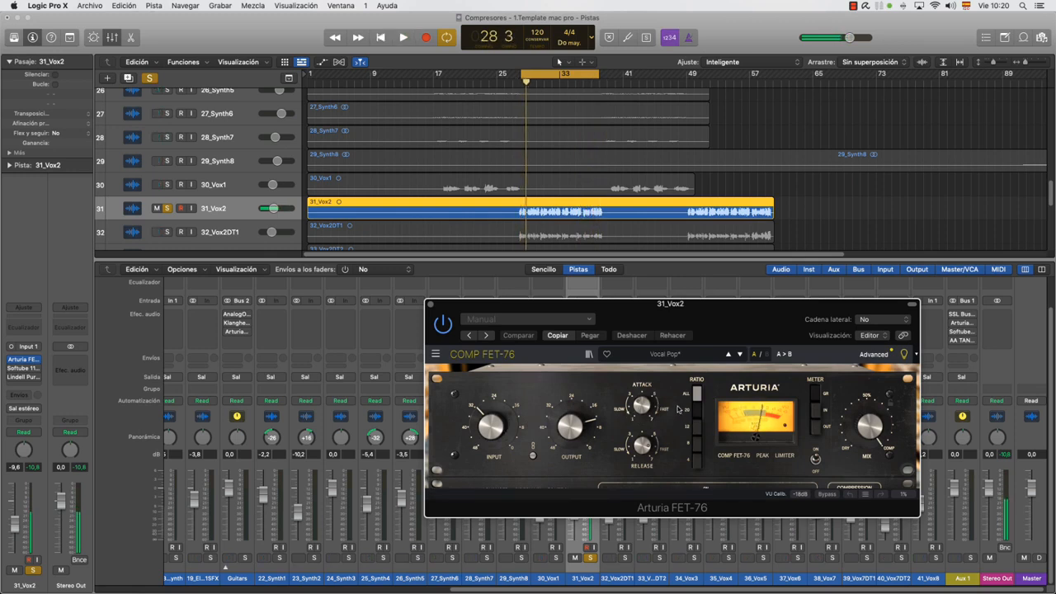
Review the FET-76 controls with playback stopped, repositioning its window, and close it
drag(695, 314, 547, 326)
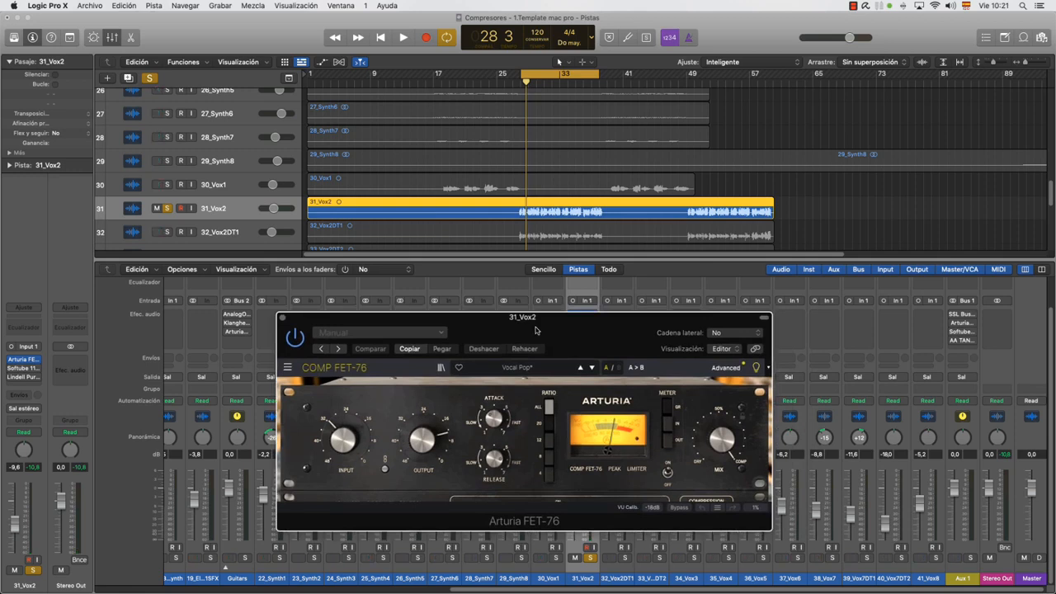
drag(536, 327, 604, 307)
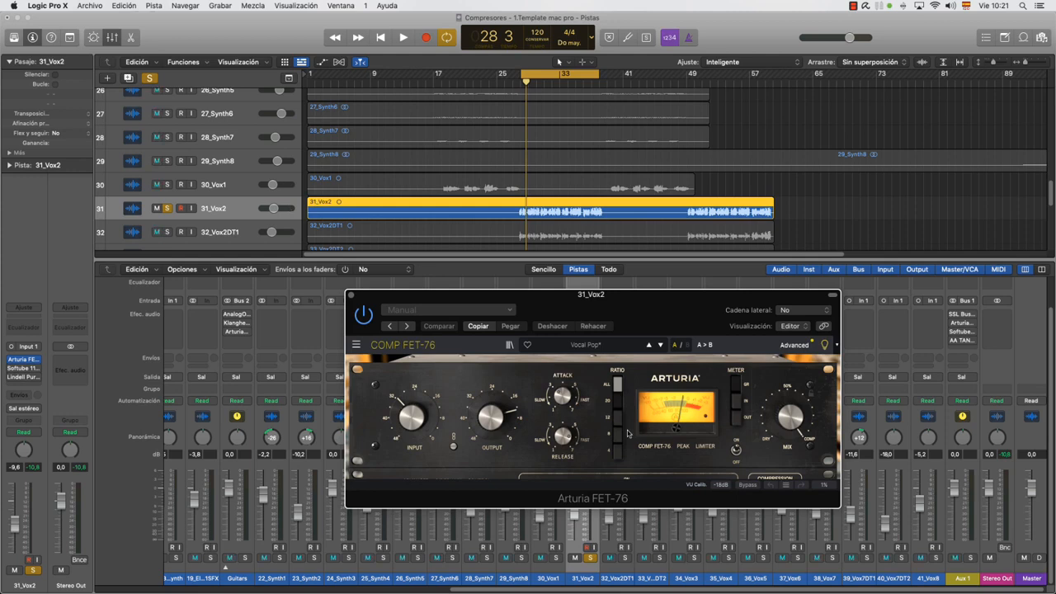
drag(619, 309, 753, 238)
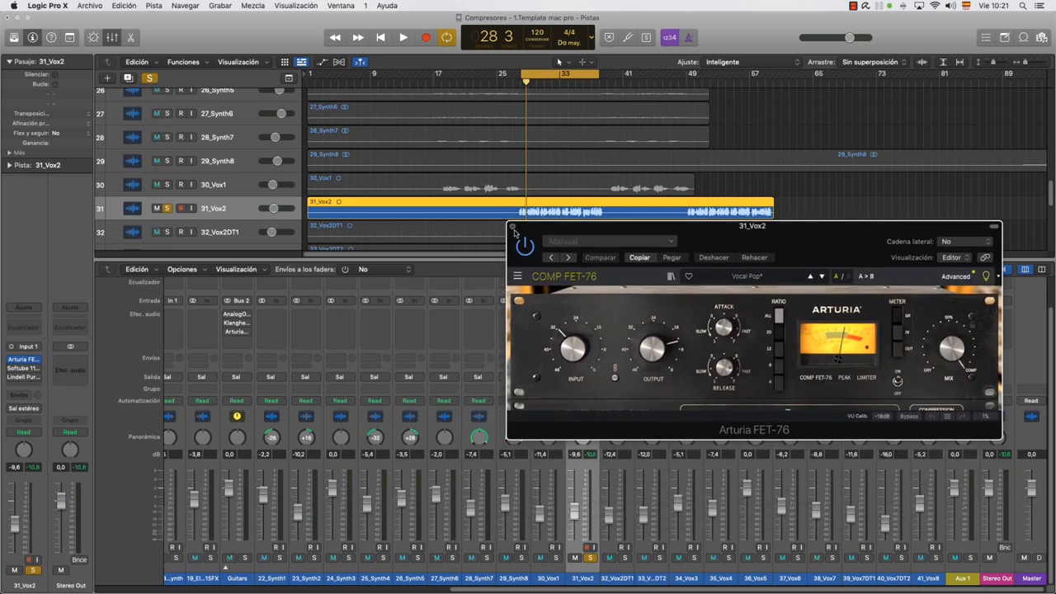
click(512, 226)
Open the Lindell Purple Audio MC 77 on 31_Vox2 and play the looped vocal, comparing the compressor bypassed and active
click(581, 331)
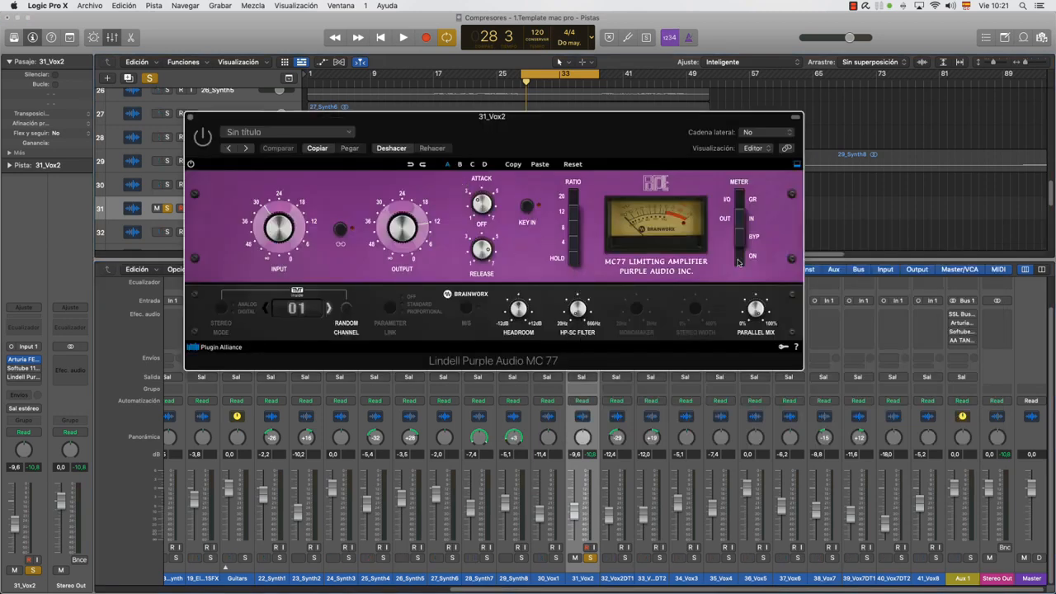
drag(544, 137, 543, 276)
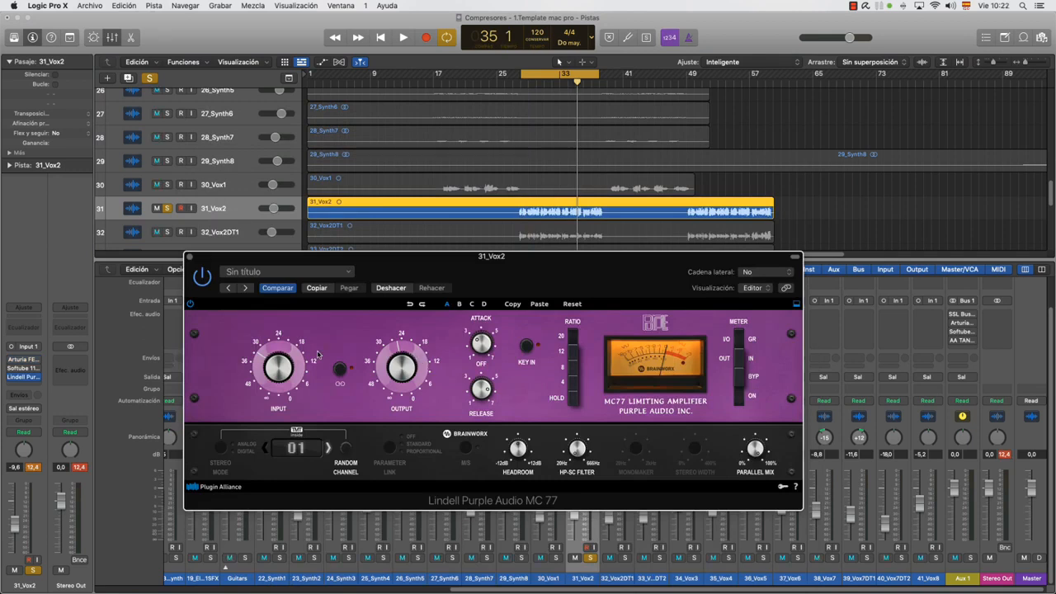
key(space)
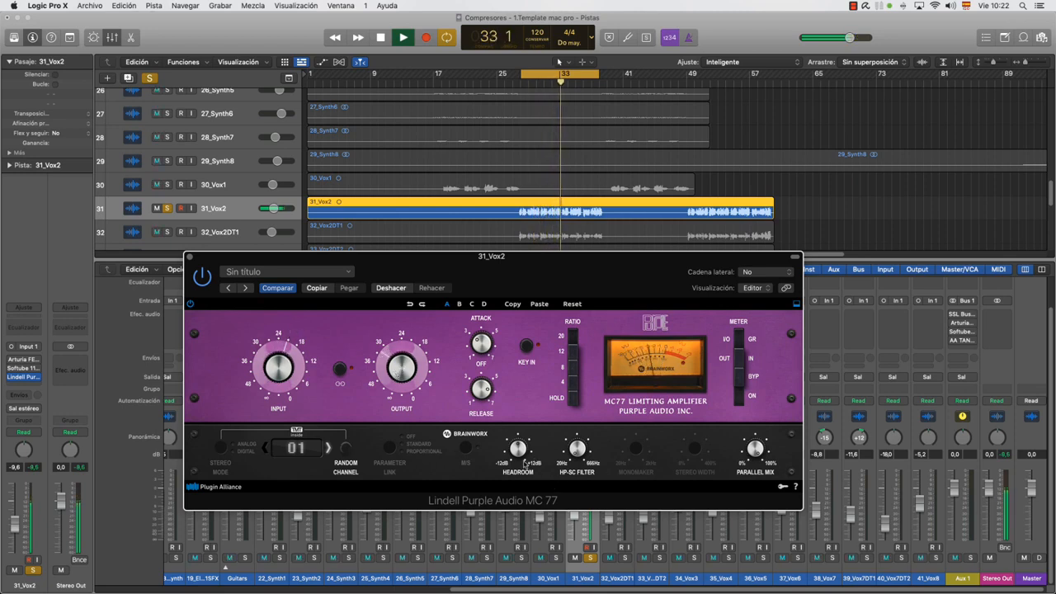
mouse_move(520, 442)
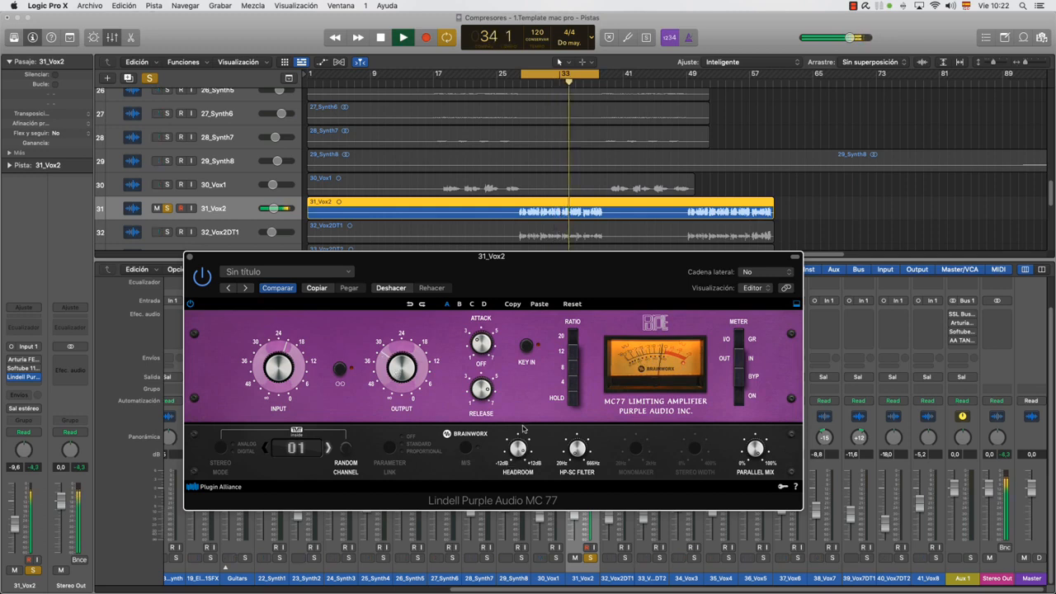
drag(525, 495, 592, 446)
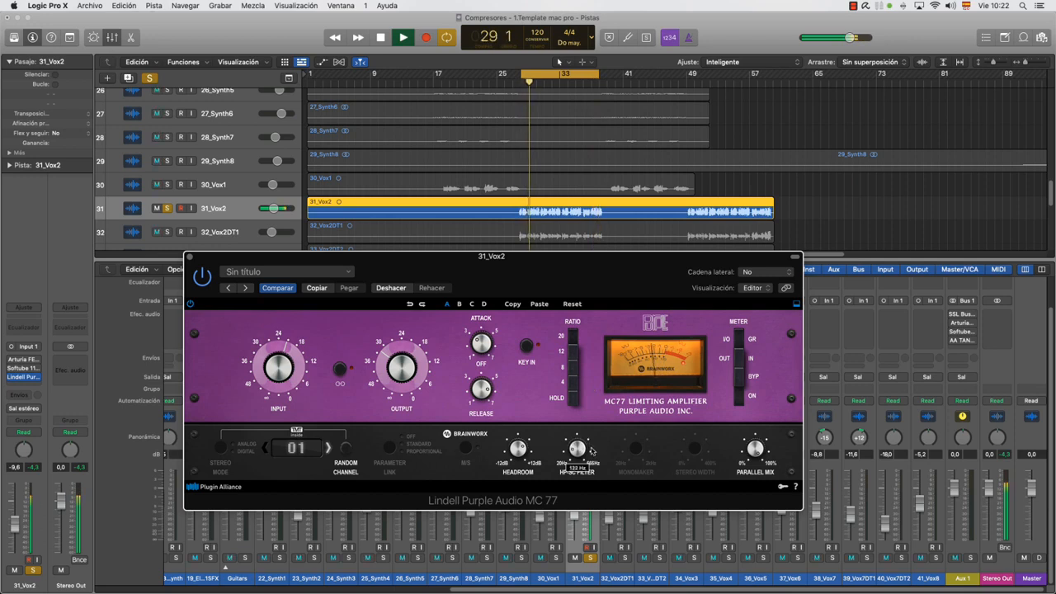
click(207, 281)
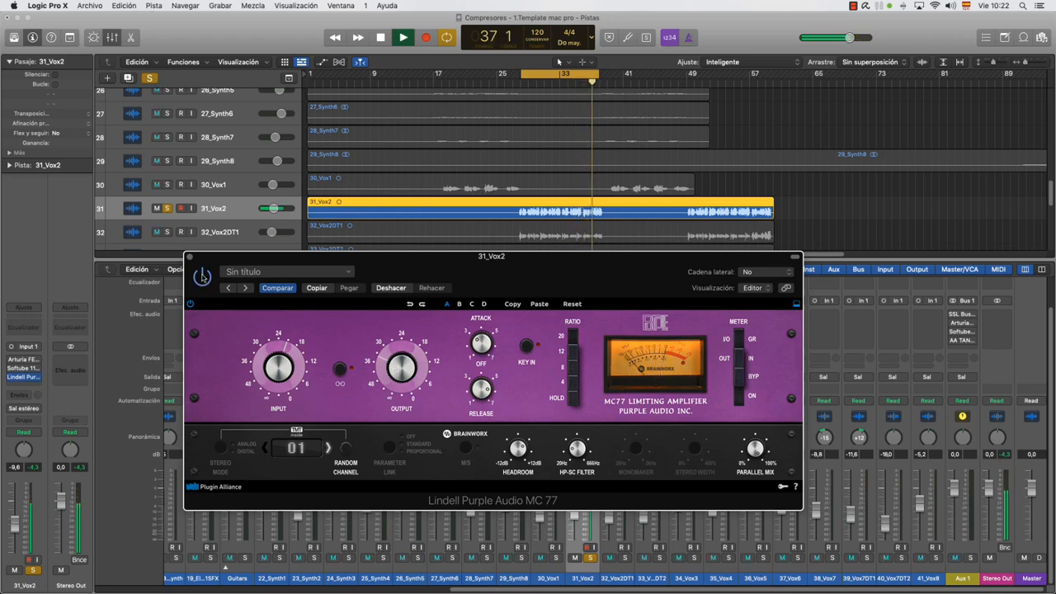
key(space)
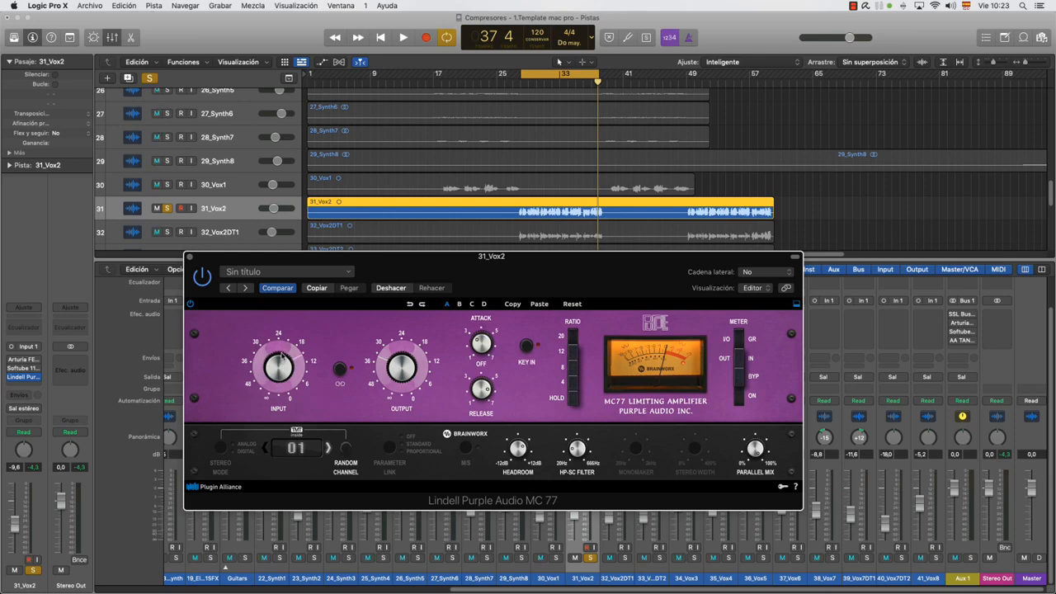
Resume playback with the MC 77 active, unsolo 31_Vox2 to hear the full mix, and jump to about bar 52
mouse_move(283, 389)
mouse_down()
mouse_move(284, 367)
mouse_move(280, 375)
mouse_up()
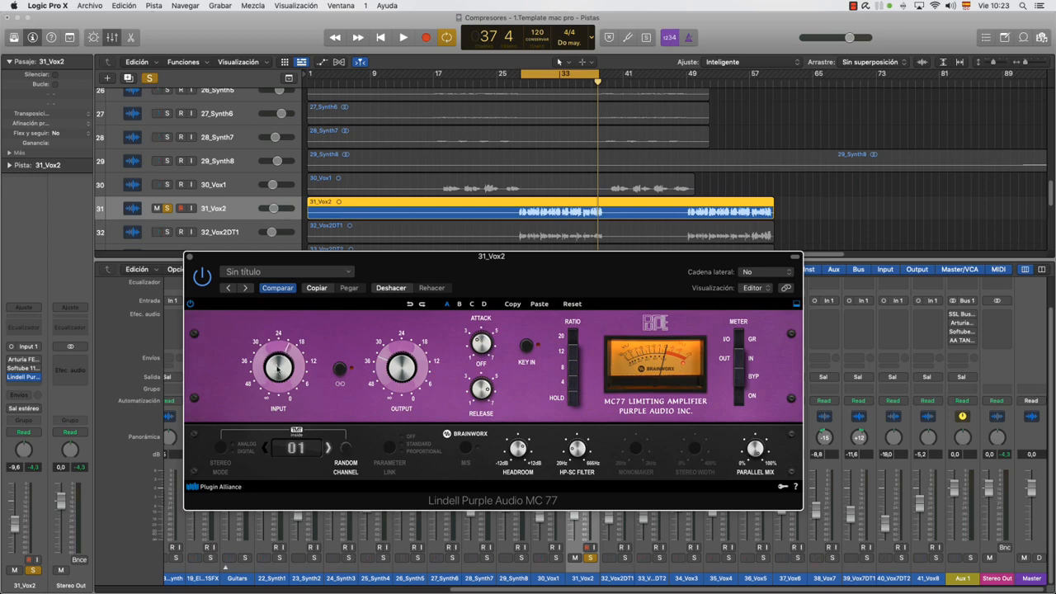
key(space)
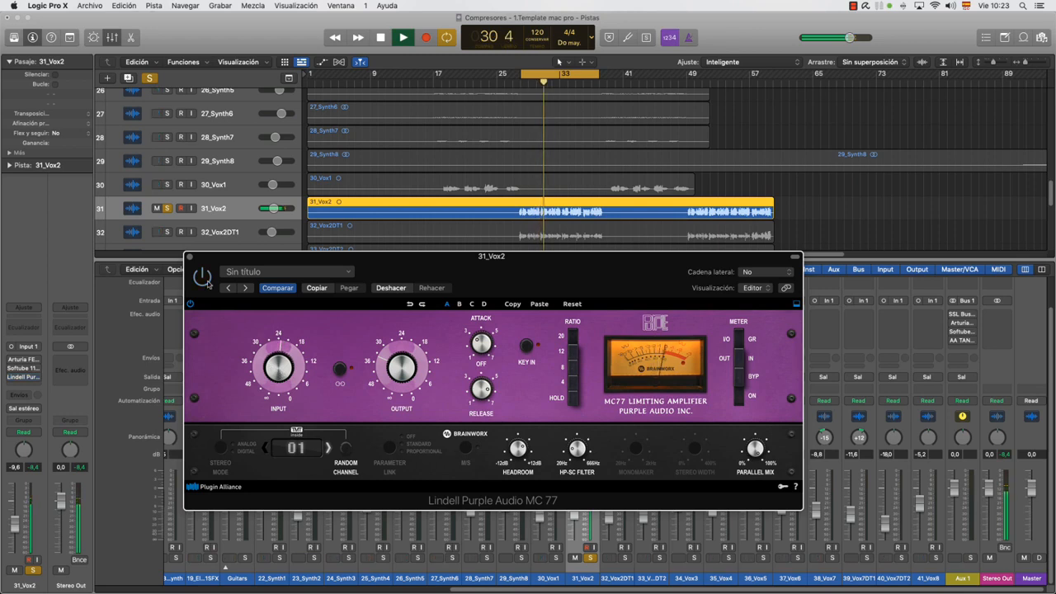
click(591, 558)
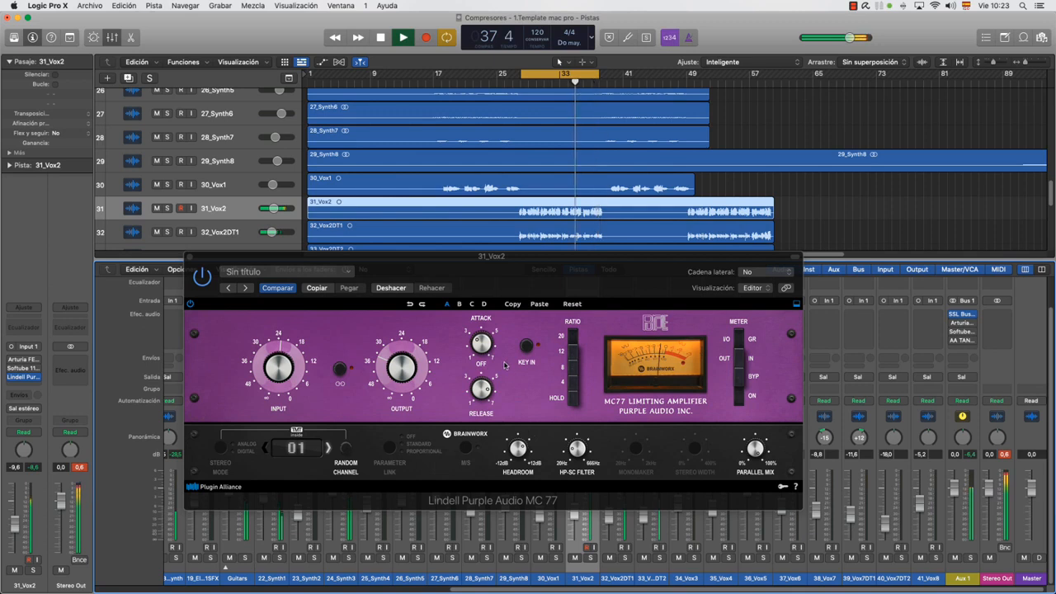
click(710, 83)
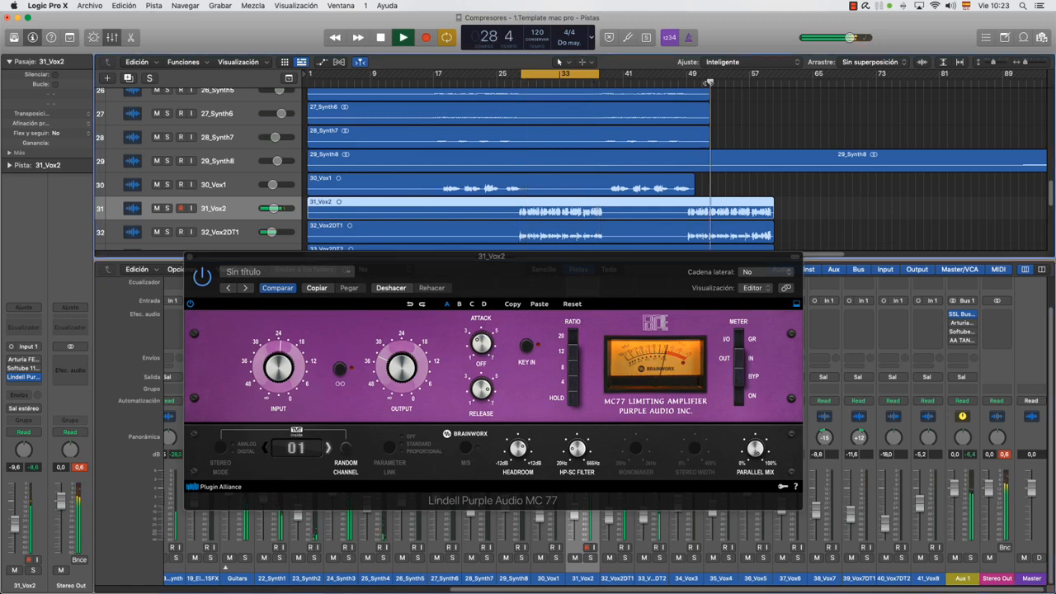
Hide the mixer and reposition the MC 77 window over the tracks while the full mix plays, stopping playback after listening
drag(564, 256, 568, 330)
key(x)
drag(660, 335, 444, 337)
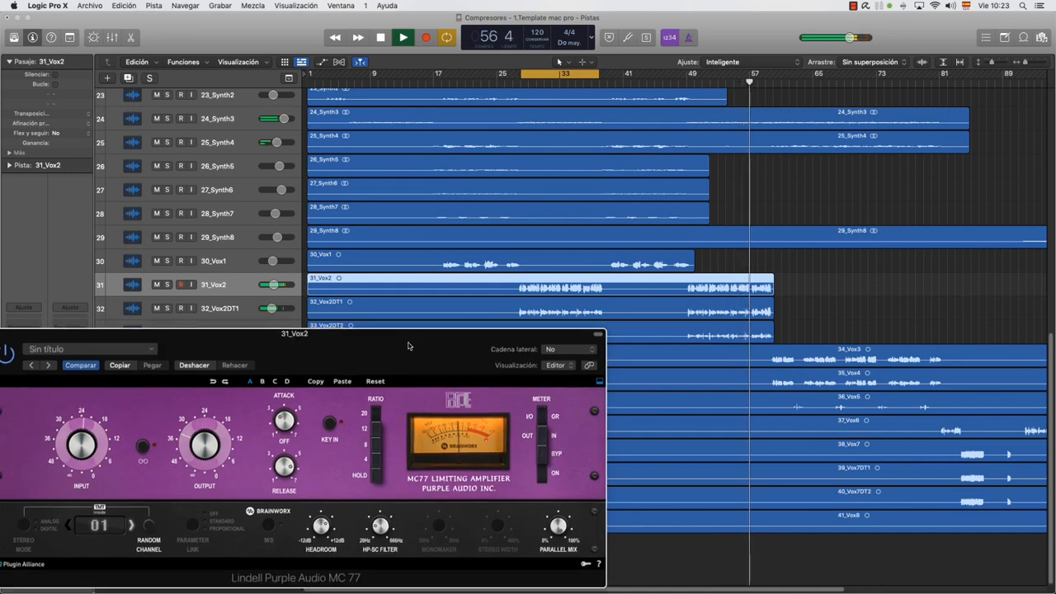
drag(464, 333, 509, 238)
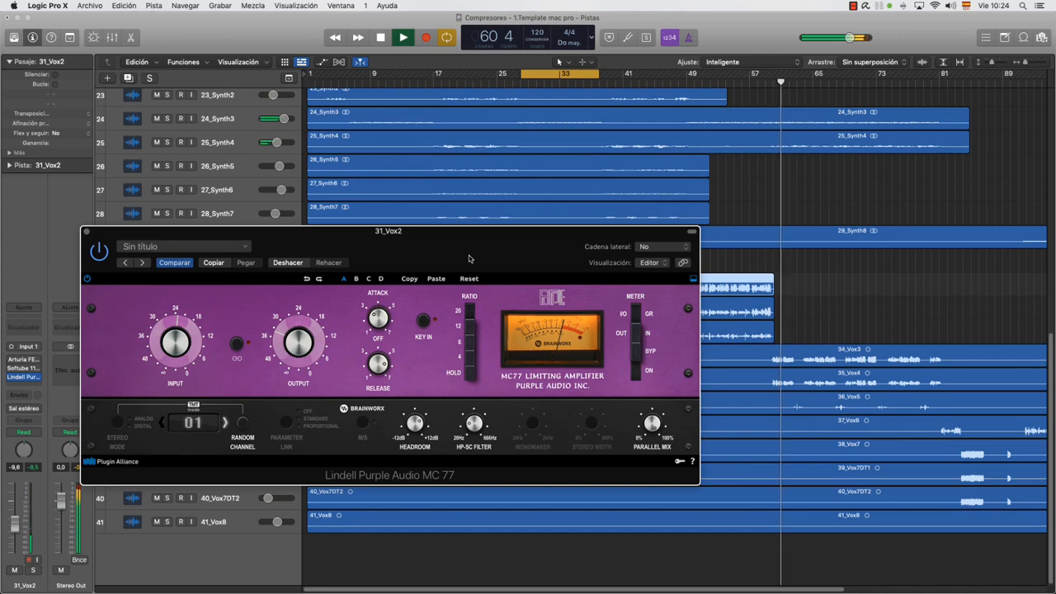
key(space)
Show the mixer again and close the MC 77 window after moving it around the tracks and mixer
drag(451, 249, 605, 265)
key(x)
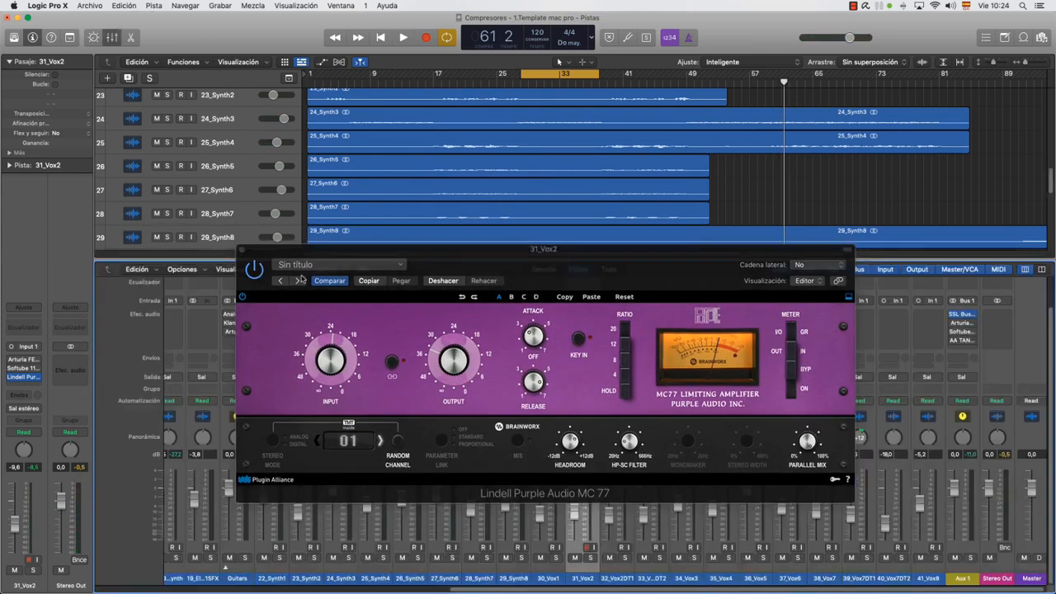
drag(601, 264, 506, 172)
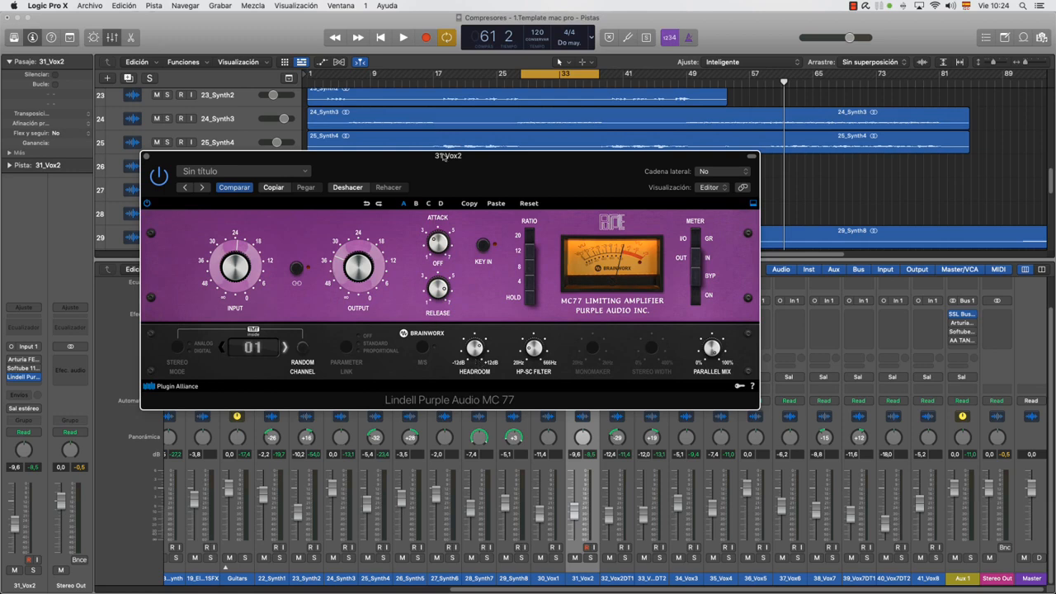
drag(440, 159, 564, 281)
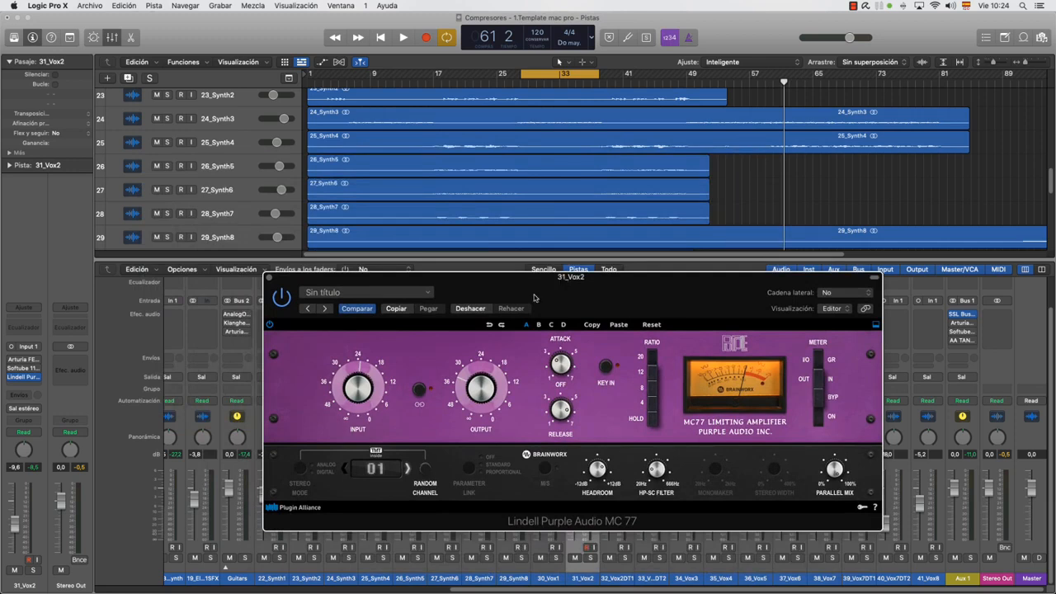
click(268, 278)
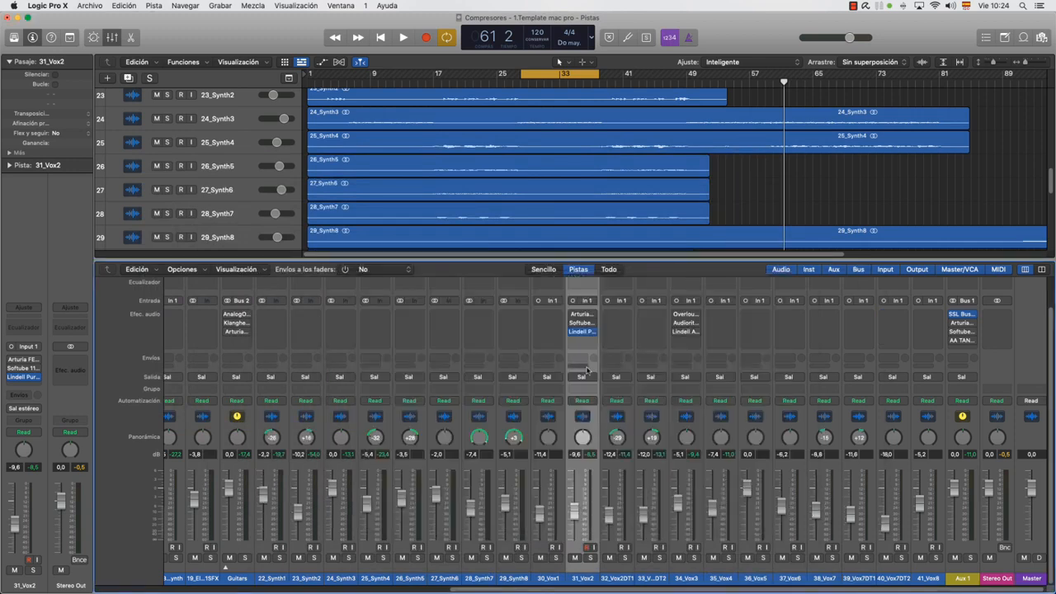
Open the Overloud Opto LA-2/LA-3 on 34_Vox3, hide the mixer, and move the compressor window clear of the later vocal regions
scroll(627, 318, left, 10)
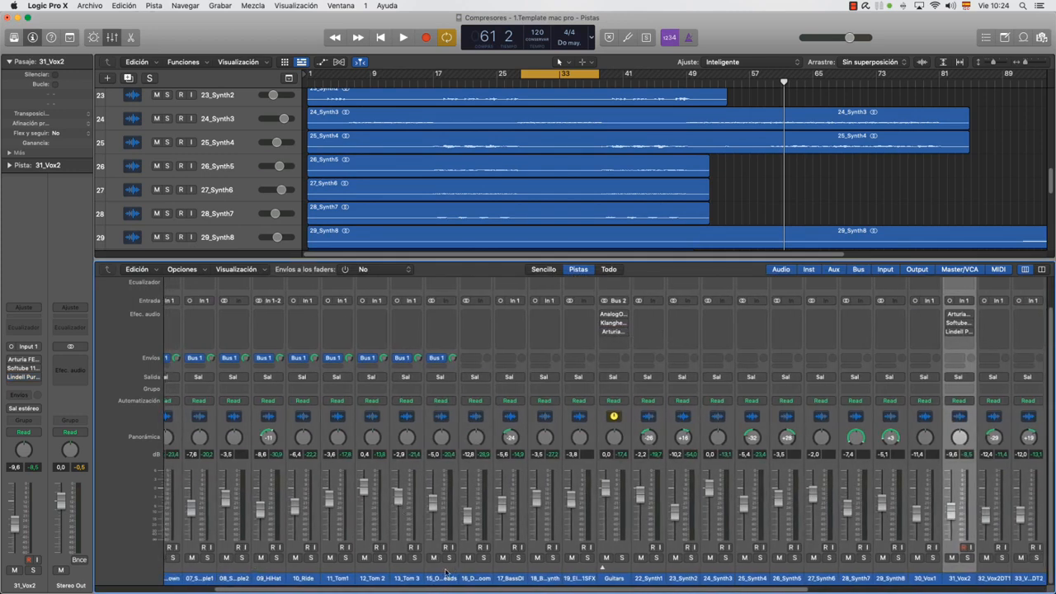
drag(431, 589, 444, 589)
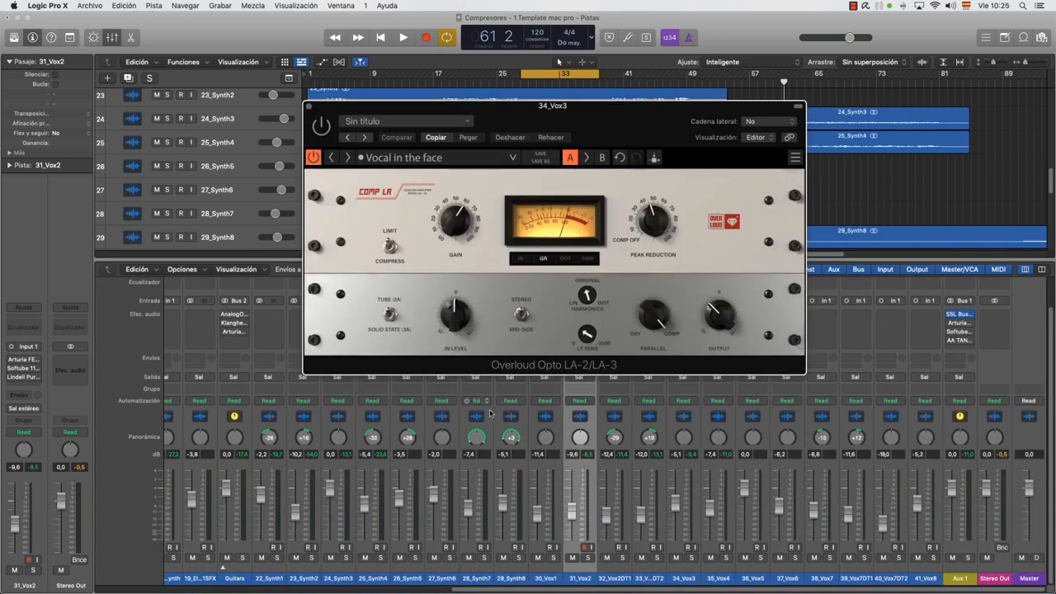
key(x)
drag(641, 114, 342, 288)
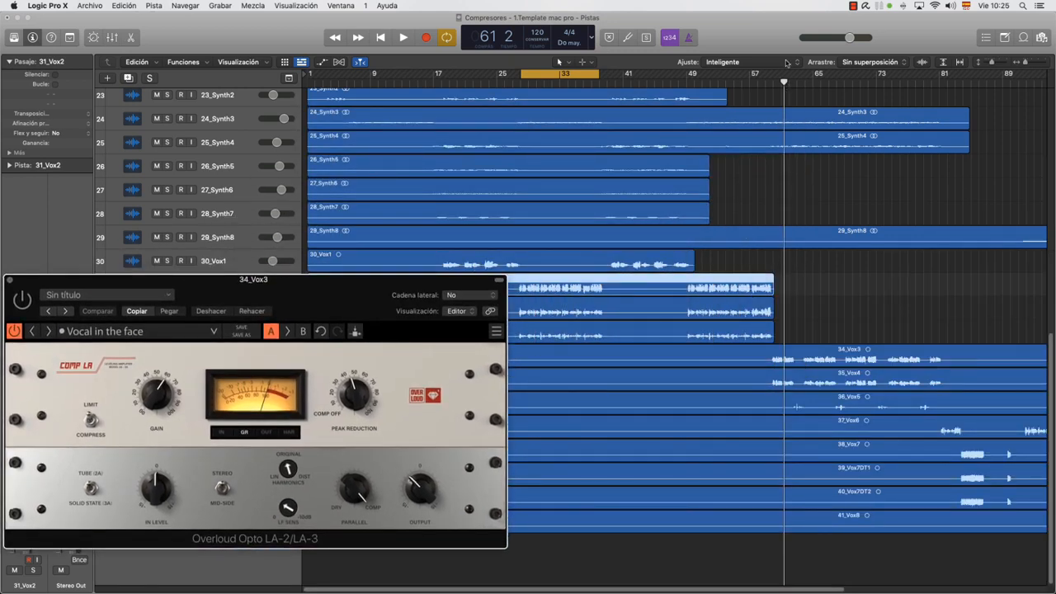
Loop about bars 64 to 73 and play 34_Vox3 soloed, comparing the Opto LA-2/LA-3 bypassed and active in Compress mode
drag(765, 76, 876, 93)
drag(767, 76, 805, 78)
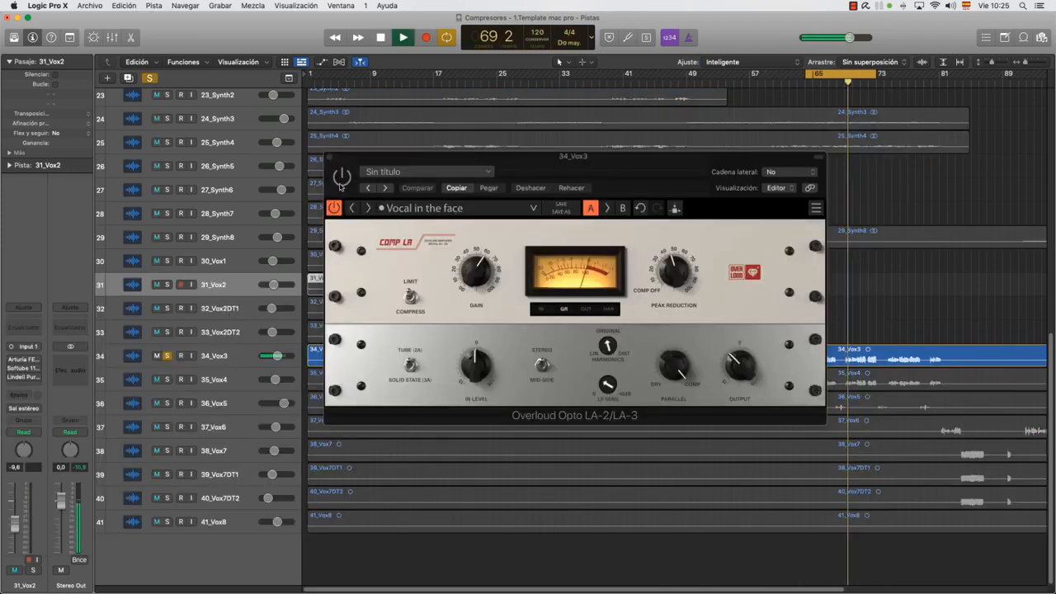
click(541, 288)
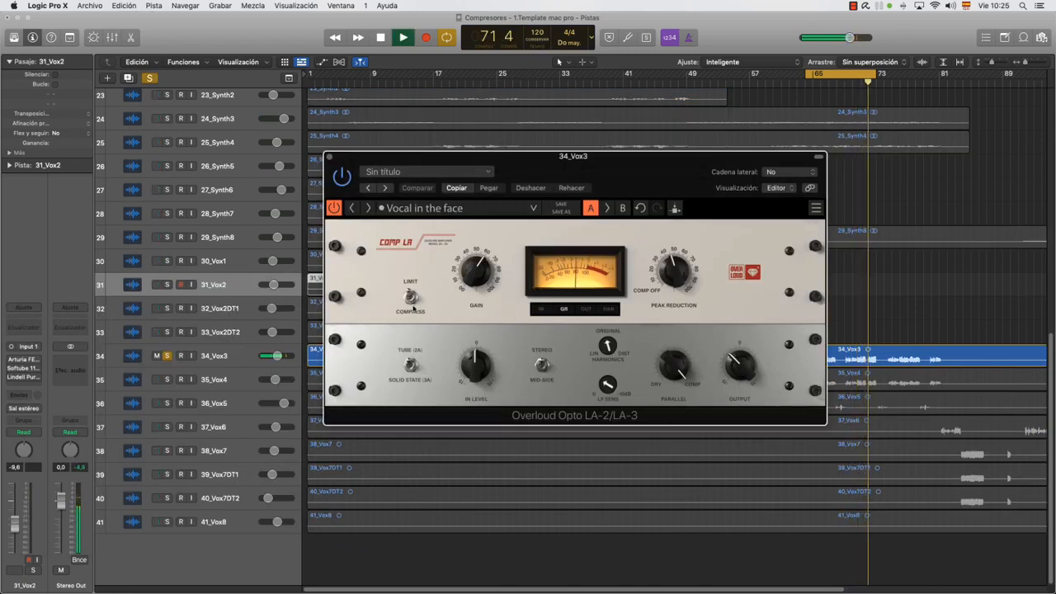
click(412, 302)
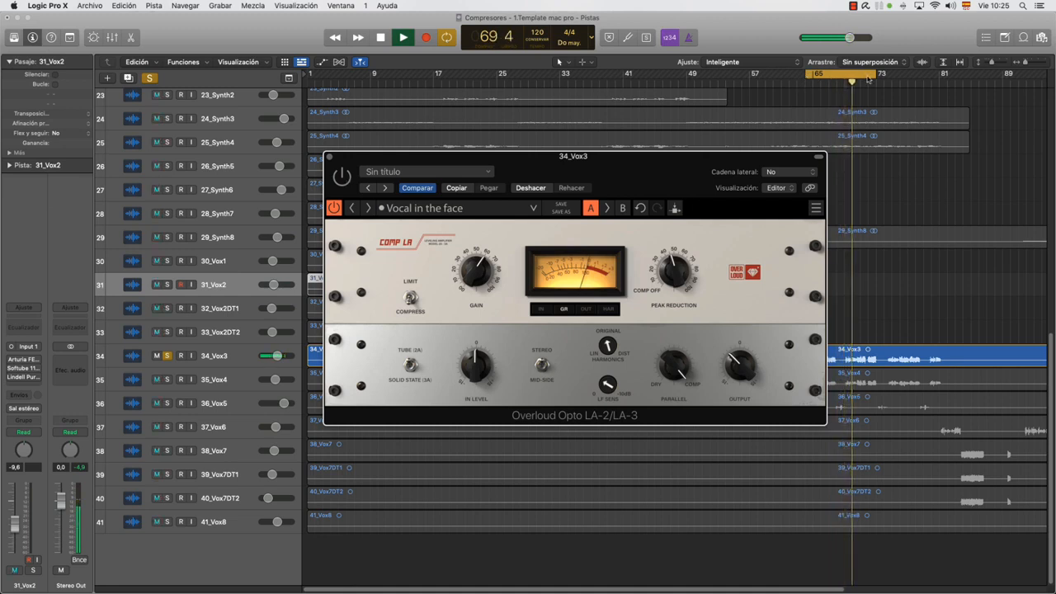
drag(762, 157, 754, 174)
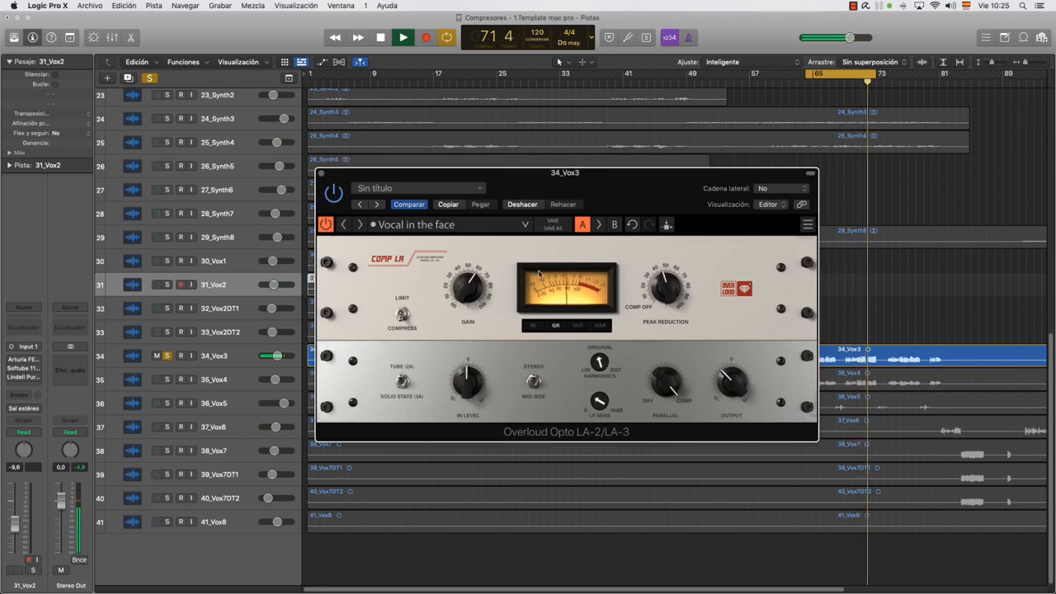
key(space)
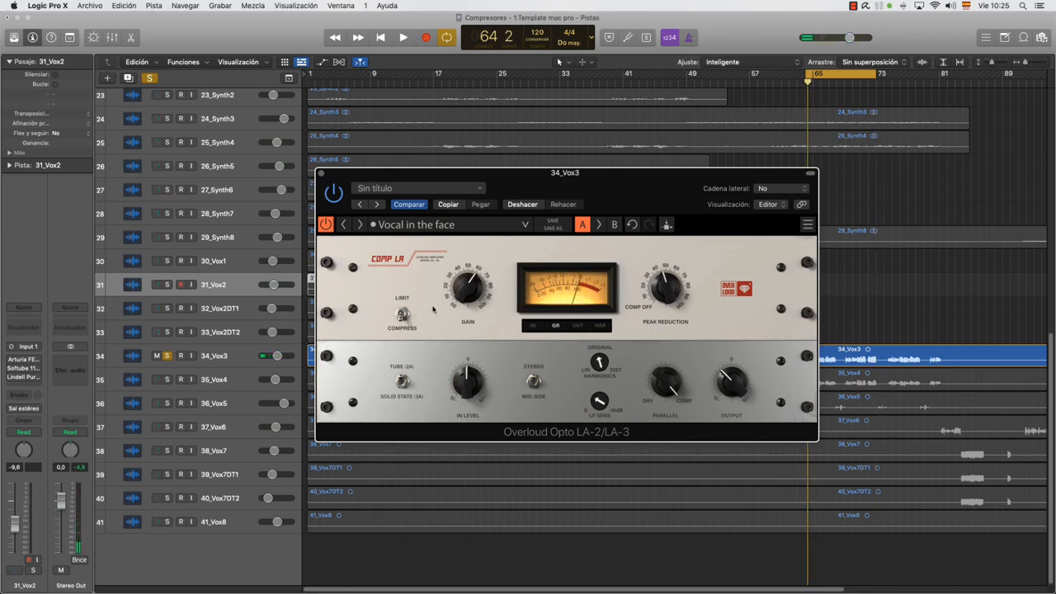
Raise the gain of the Opto LA-2/LA-3 slightly, keep its mode on Compress, and restart playback of the soloed vocal
mouse_move(468, 289)
mouse_down()
mouse_move(468, 272)
mouse_move(469, 297)
mouse_up()
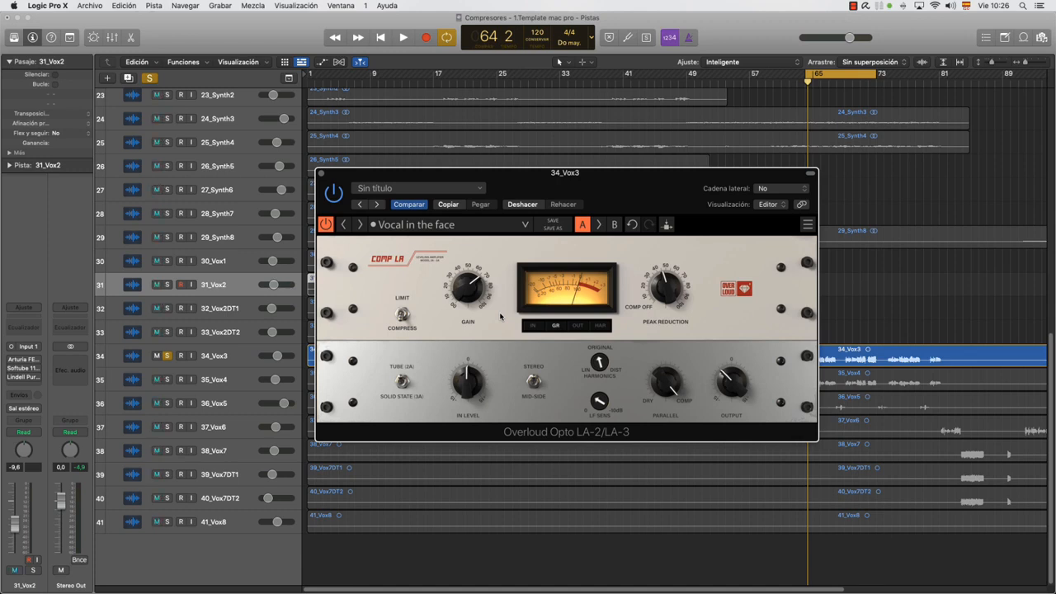
mouse_move(474, 294)
mouse_down()
mouse_move(474, 285)
mouse_move(475, 299)
mouse_up()
drag(467, 288, 468, 302)
drag(468, 296, 468, 277)
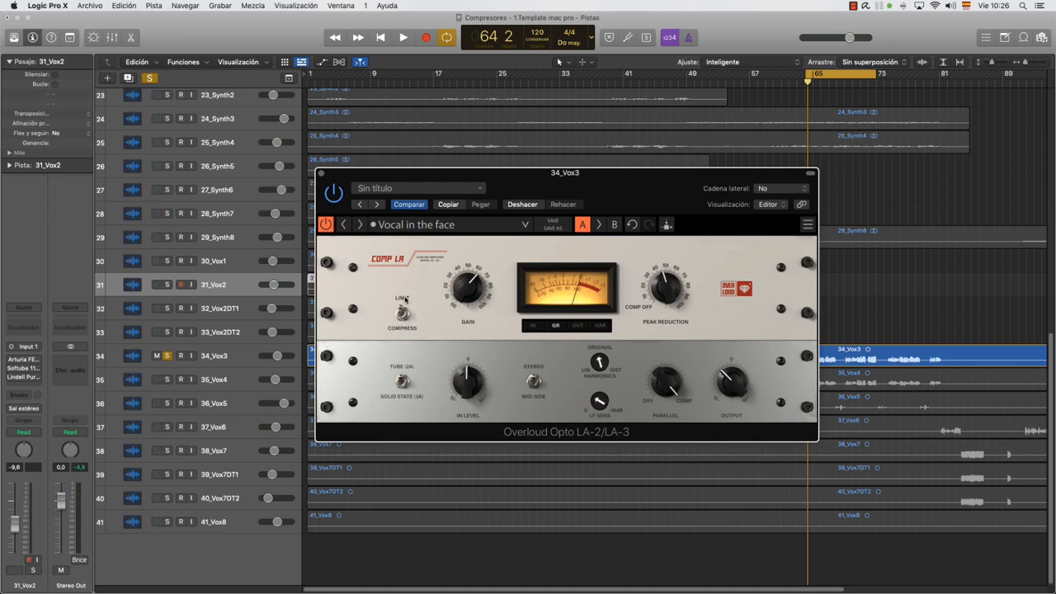
click(400, 328)
key(space)
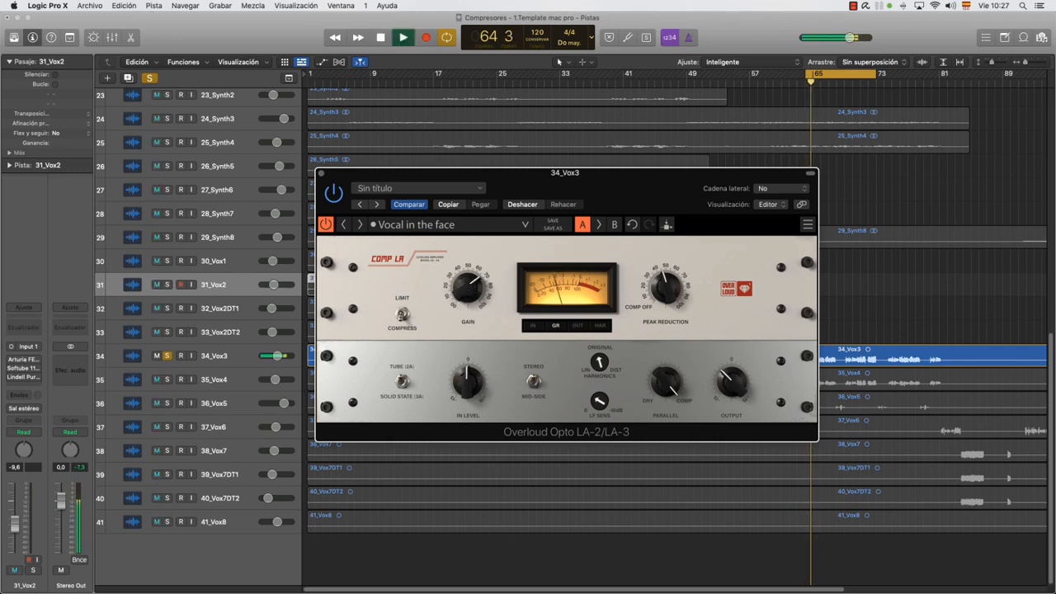
Try higher and lower peak reduction during playback, settle near 50, and compare the compressor bypassed and active
drag(665, 291, 665, 261)
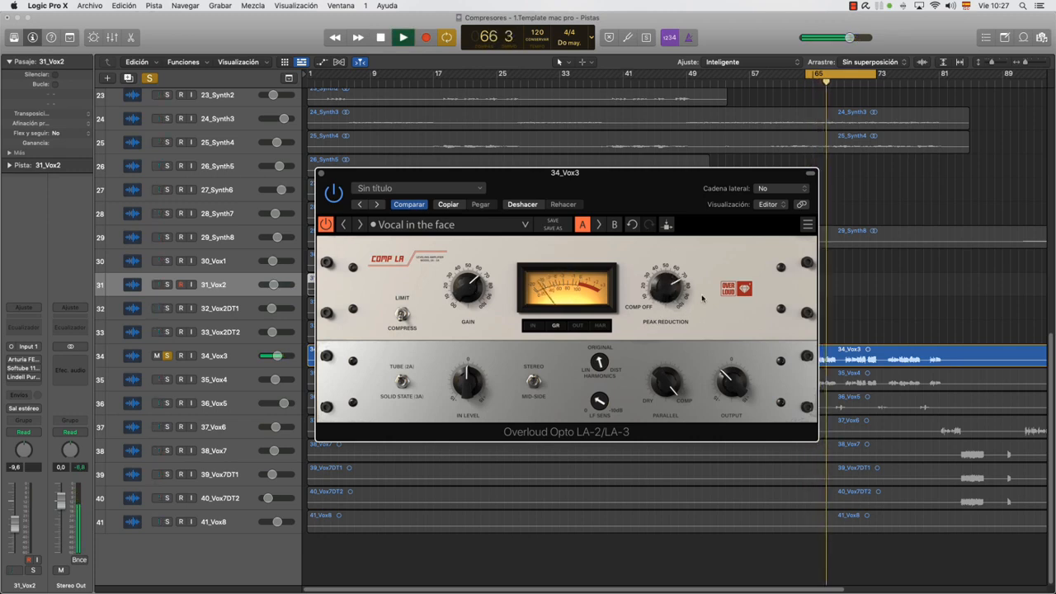
drag(666, 282, 670, 301)
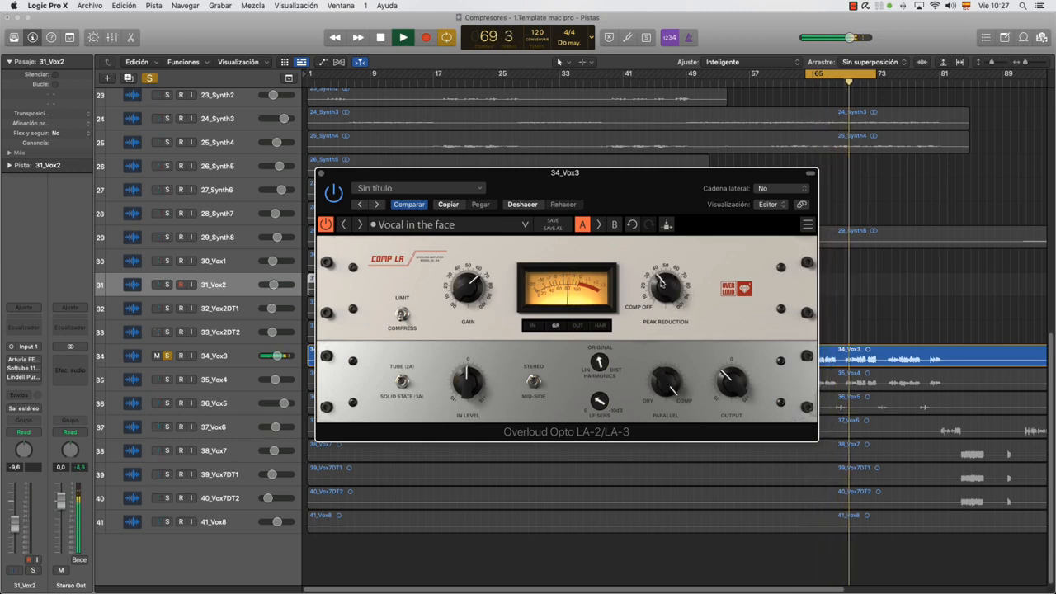
drag(666, 288, 666, 285)
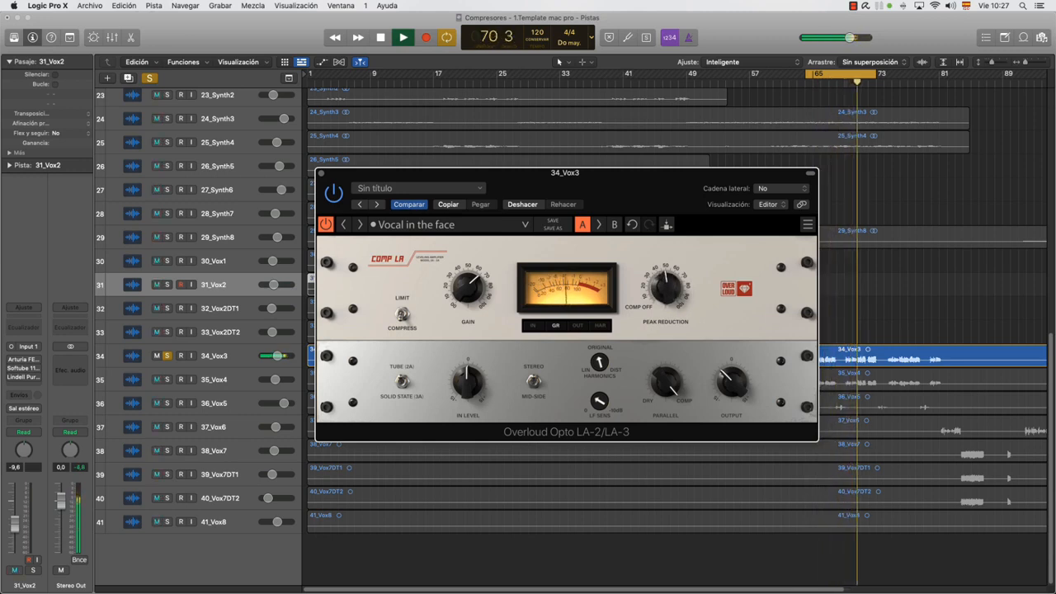
click(335, 197)
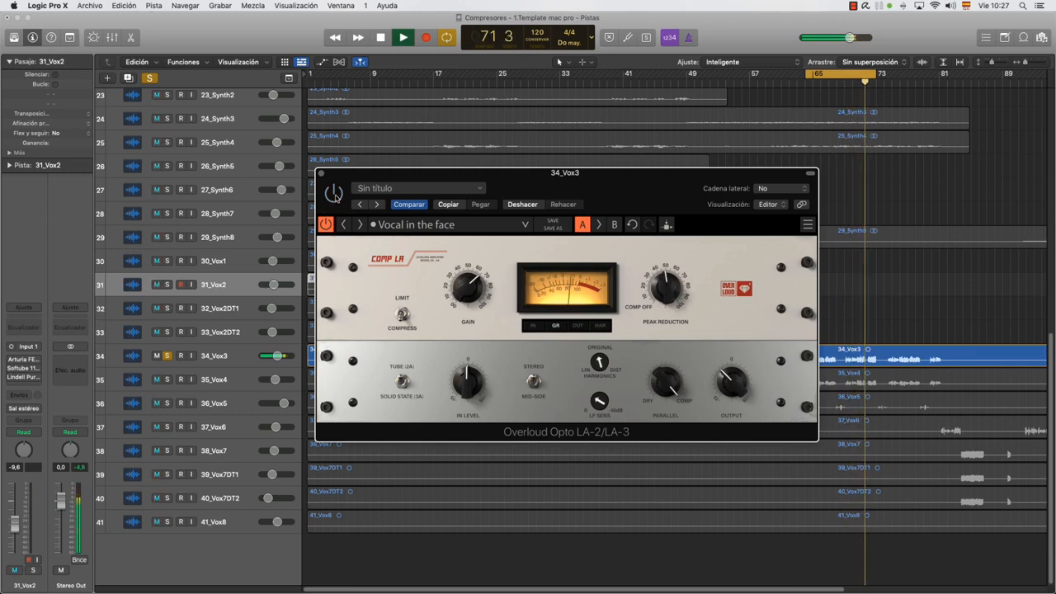
click(334, 195)
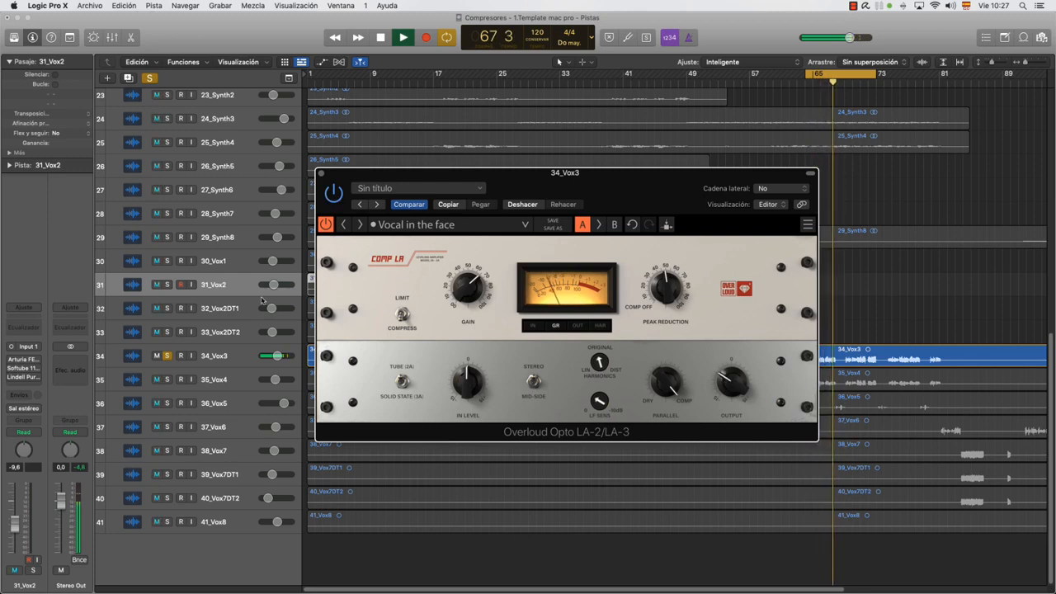
Unsolo 34_Vox3 and move the compressor window aside, comparing the Opto LA-2/LA-3 bypassed and active within the full mix
click(167, 355)
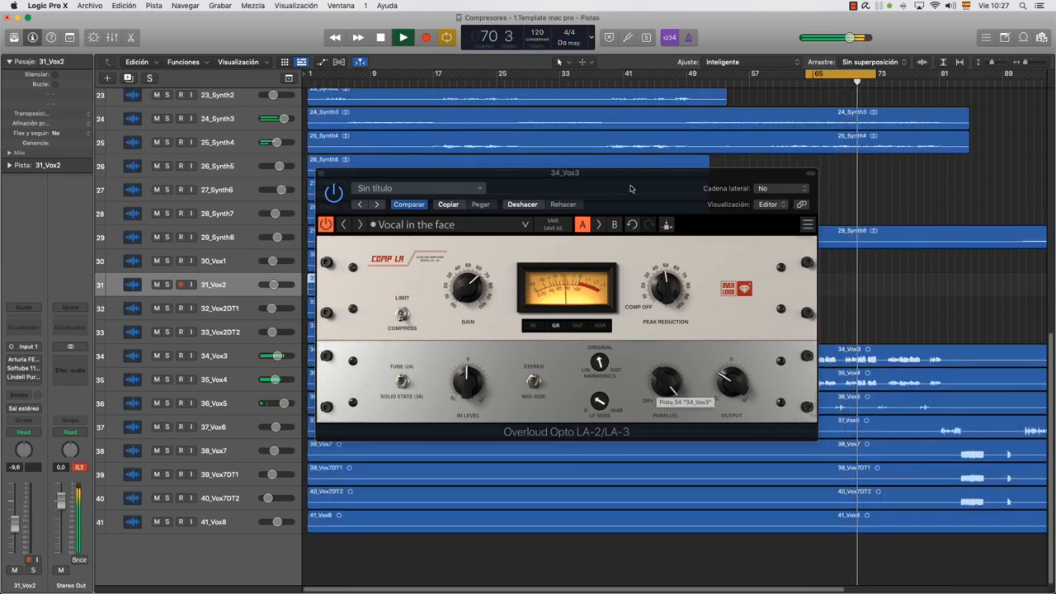
drag(615, 181, 498, 195)
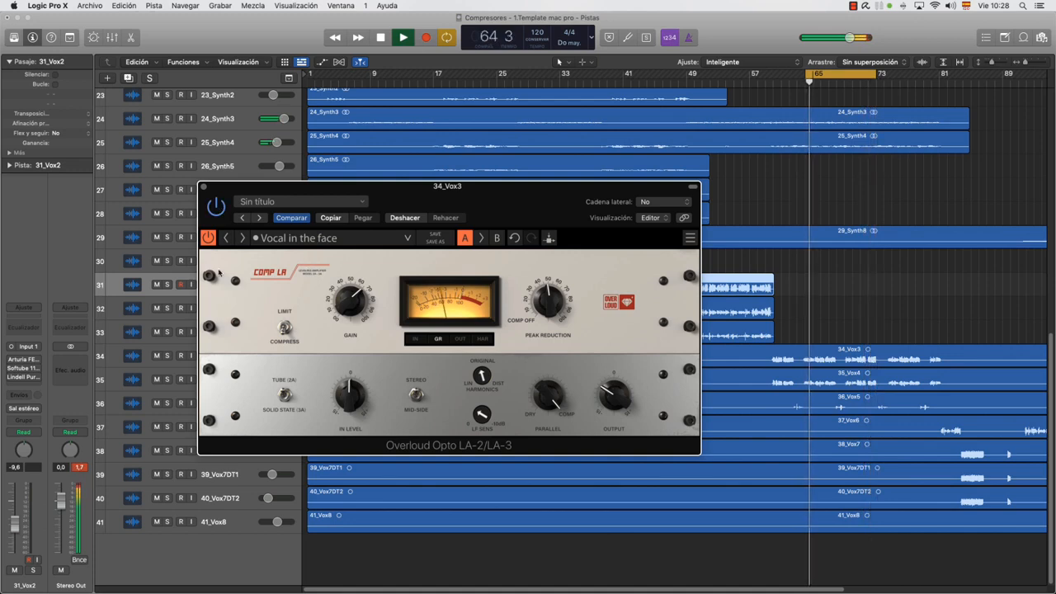
key(space)
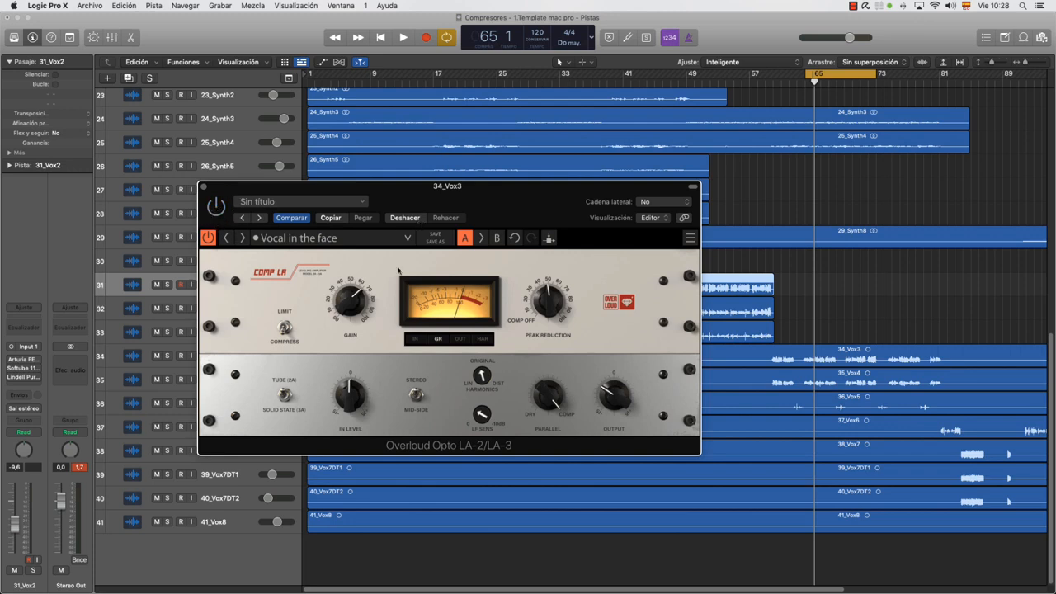
key(space)
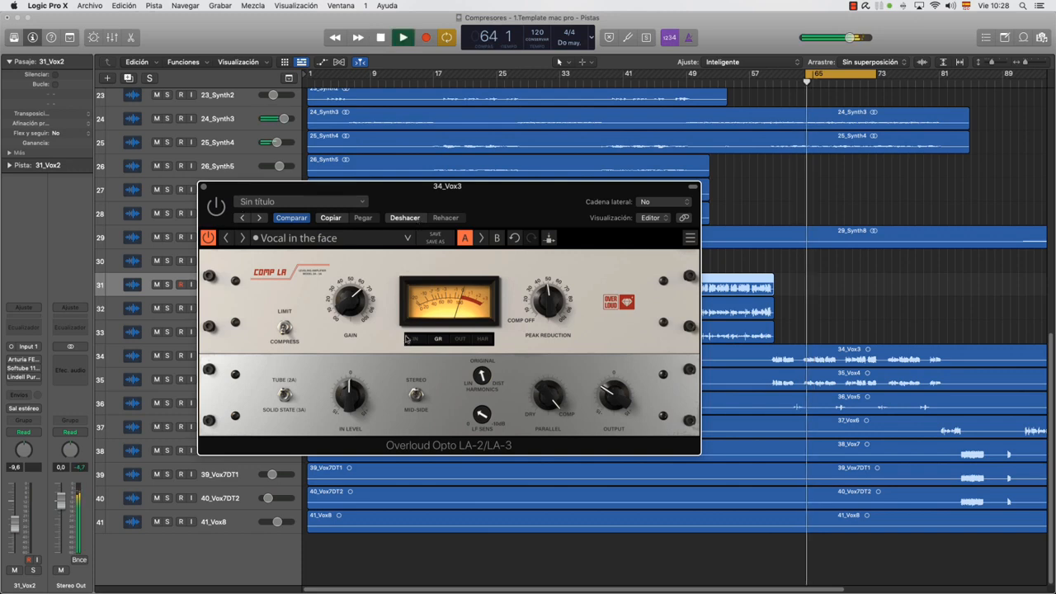
click(220, 213)
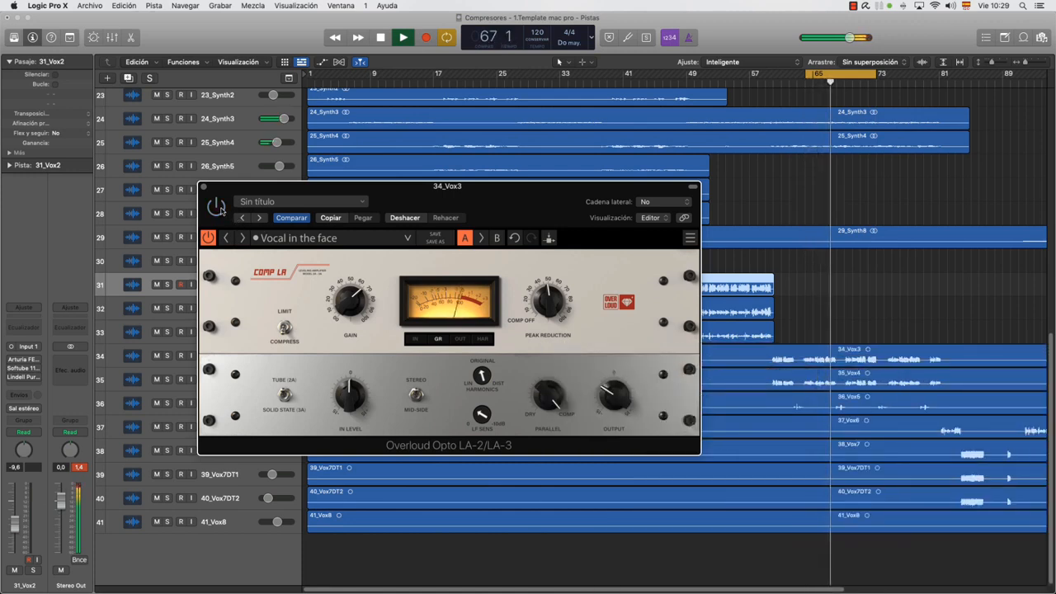
With playback stopped, lower the gain of the Opto LA-2/LA-3 to about 50 and close its window
key(space)
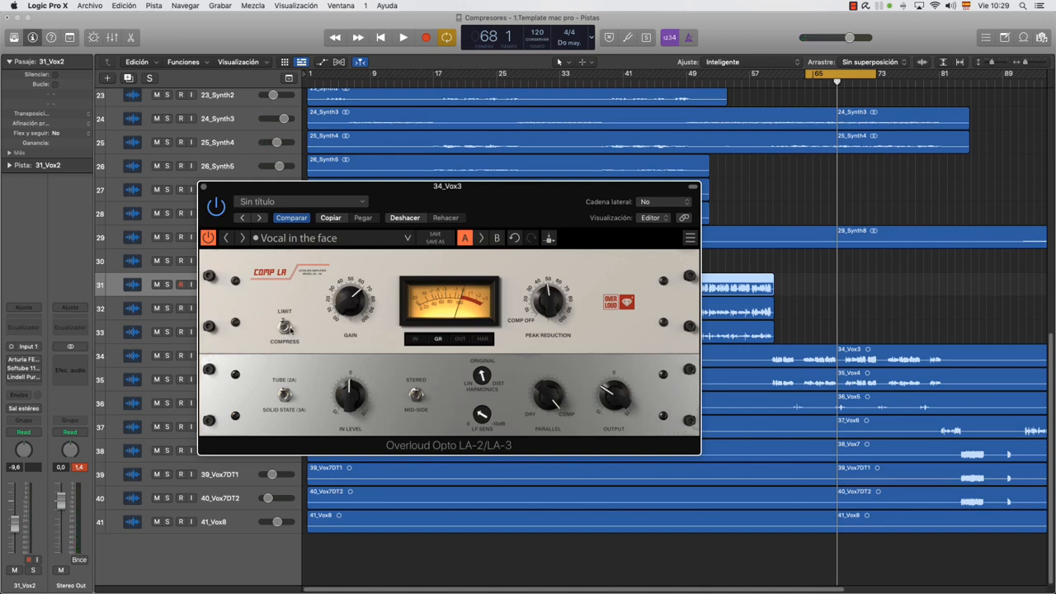
mouse_move(351, 301)
mouse_down()
mouse_move(350, 289)
mouse_move(350, 310)
mouse_up()
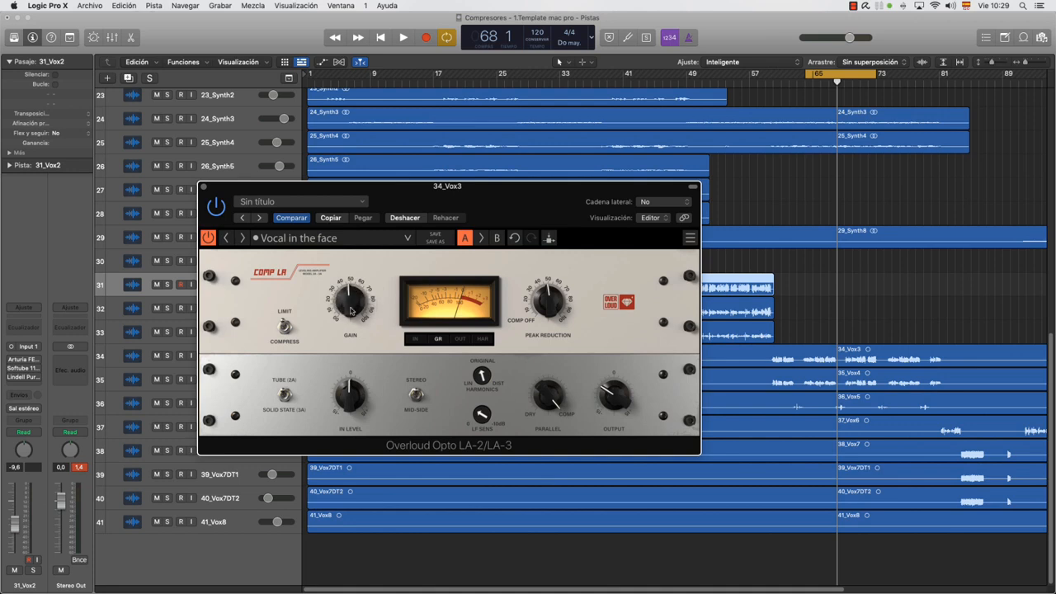
click(204, 189)
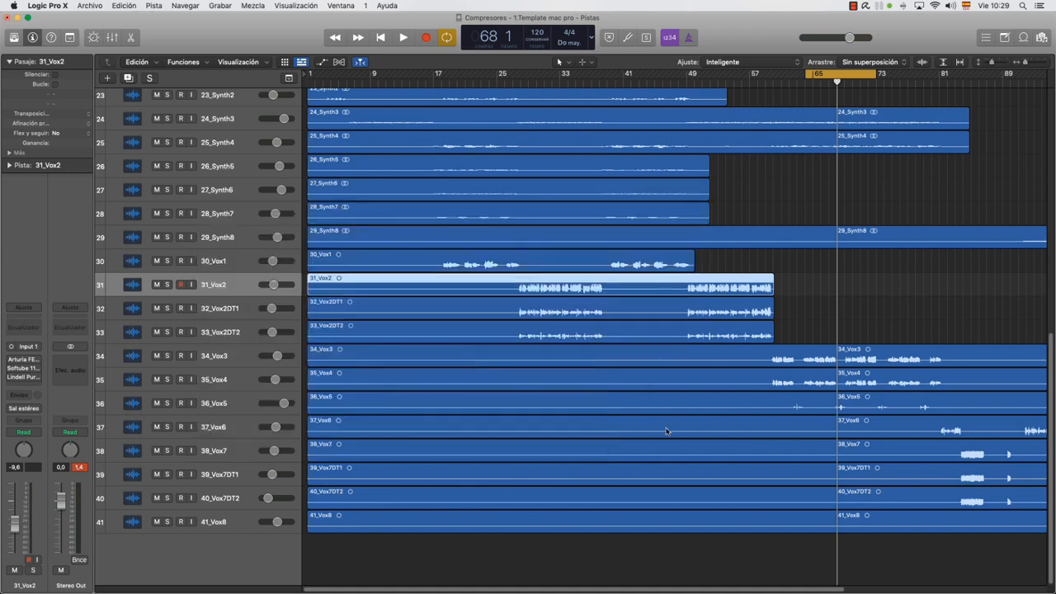
Show the mixer and open the Lindell Acme Opticom XLA-3 on 34_Vox3, placing its window over the mixer
key(x)
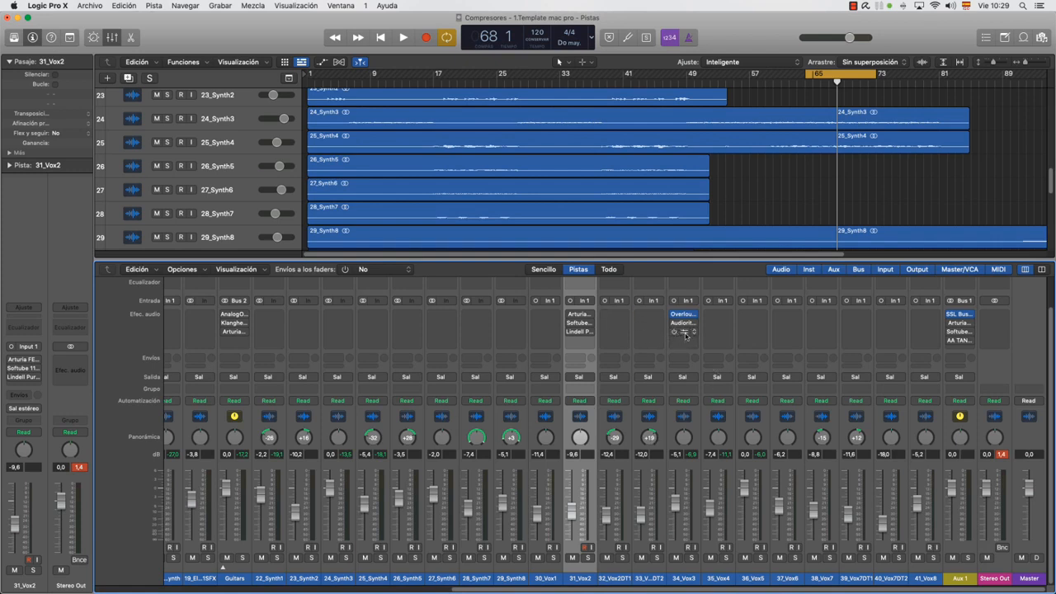
click(686, 333)
drag(691, 155, 498, 406)
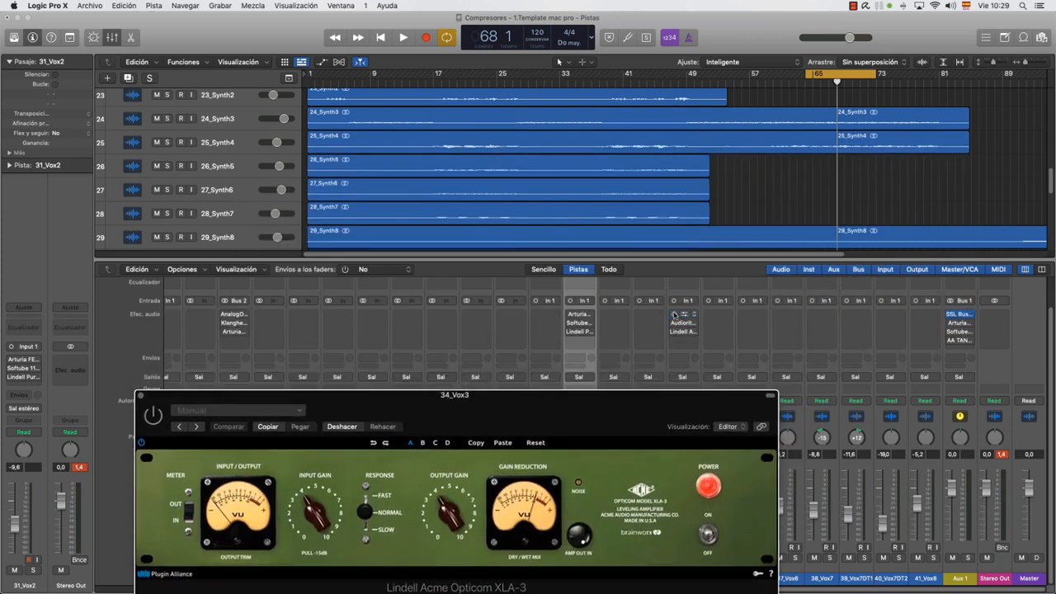
drag(578, 406, 695, 268)
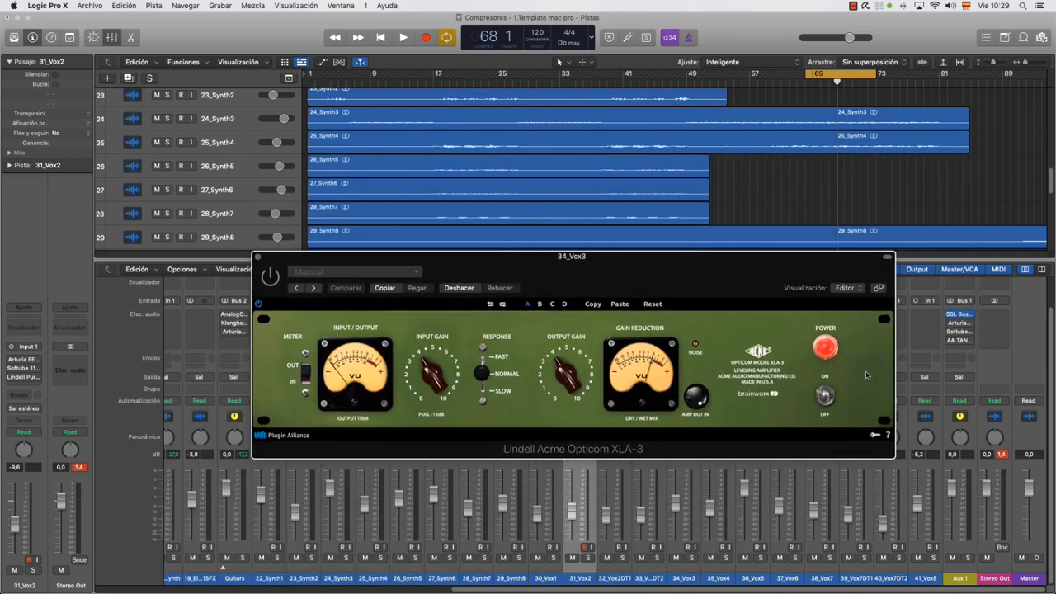
Demonstrate the input gain and response controls of the Acme Opticom XLA-3, keeping the response on Normal, and close its window
drag(428, 382, 434, 393)
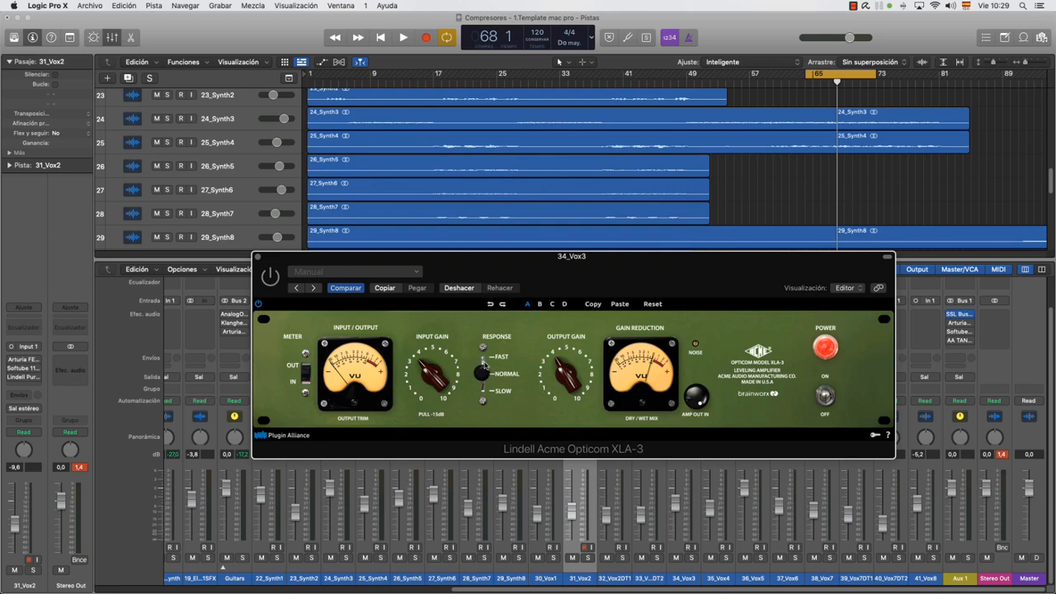
mouse_move(484, 370)
mouse_down()
mouse_move(485, 399)
mouse_move(487, 335)
mouse_move(487, 373)
mouse_up()
drag(460, 265, 546, 342)
click(344, 334)
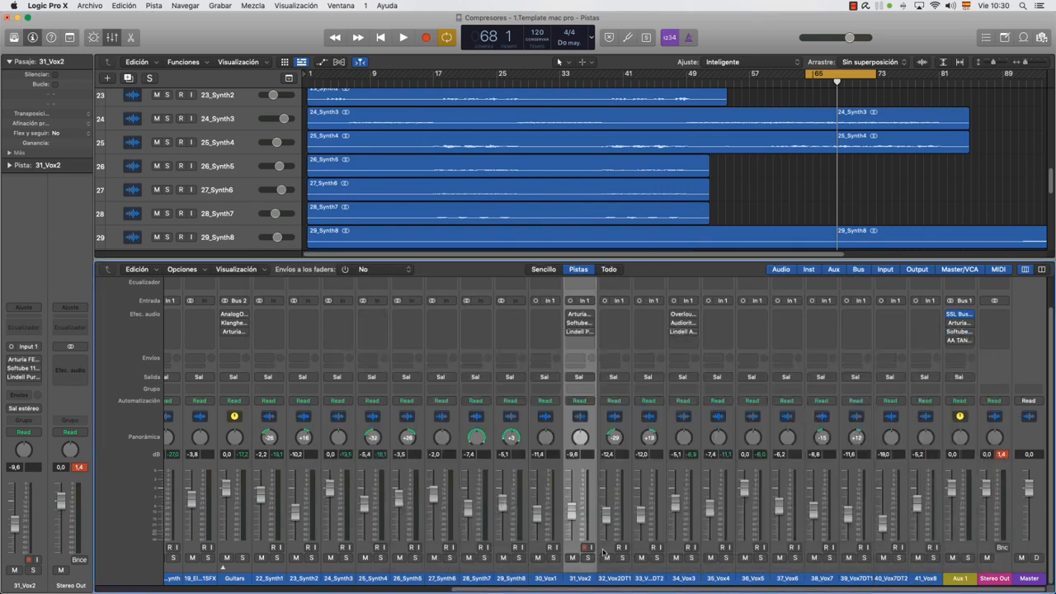
Move the Lindell Purple Audio MC 77 from 31_Vox2 to the fourth effect slot of Guitars and switch it to stereo
drag(581, 333, 243, 344)
click(245, 342)
mouse_move(285, 345)
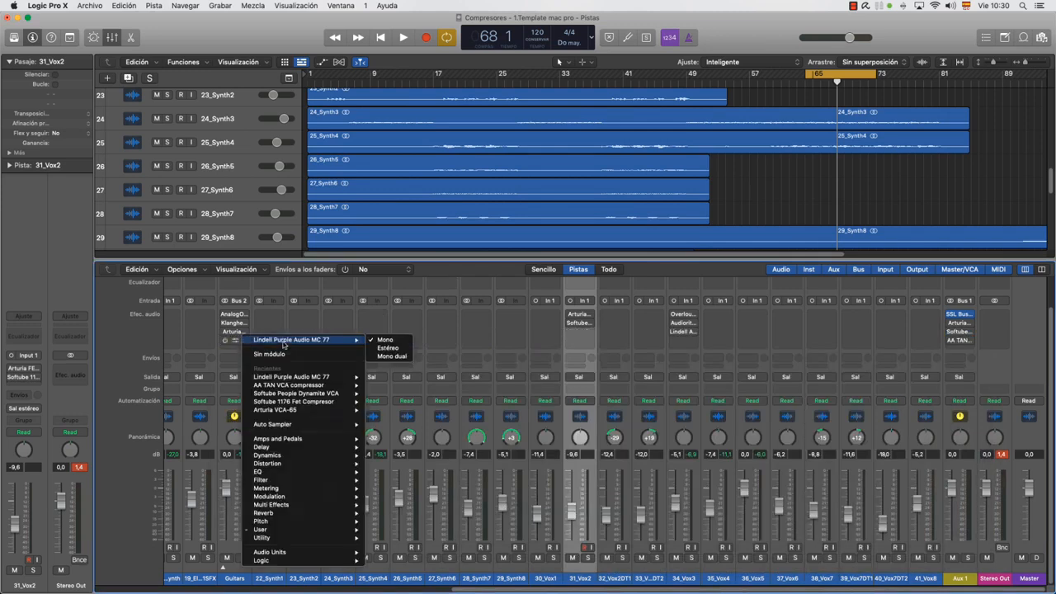
click(383, 350)
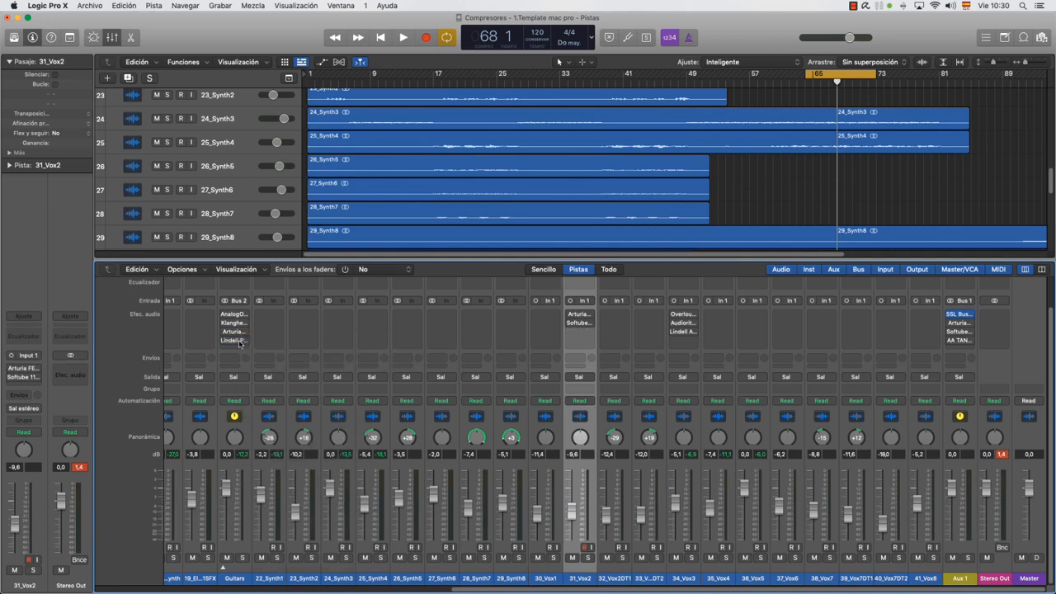
Inspect the stereo MC 77 on Guitars, solo the track, and remove the plug-in from it
click(237, 340)
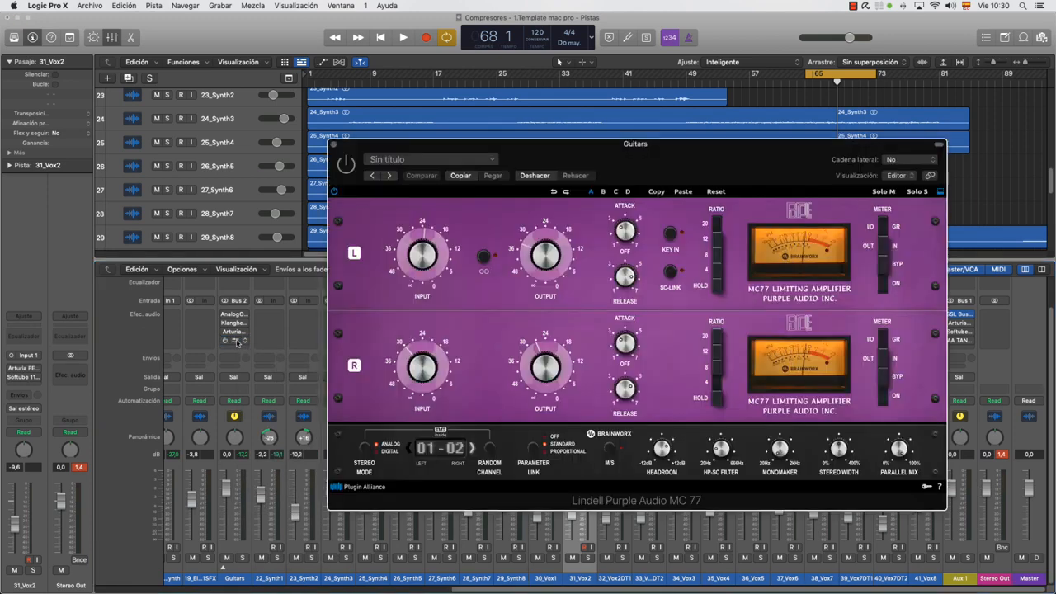
key(s)
click(333, 146)
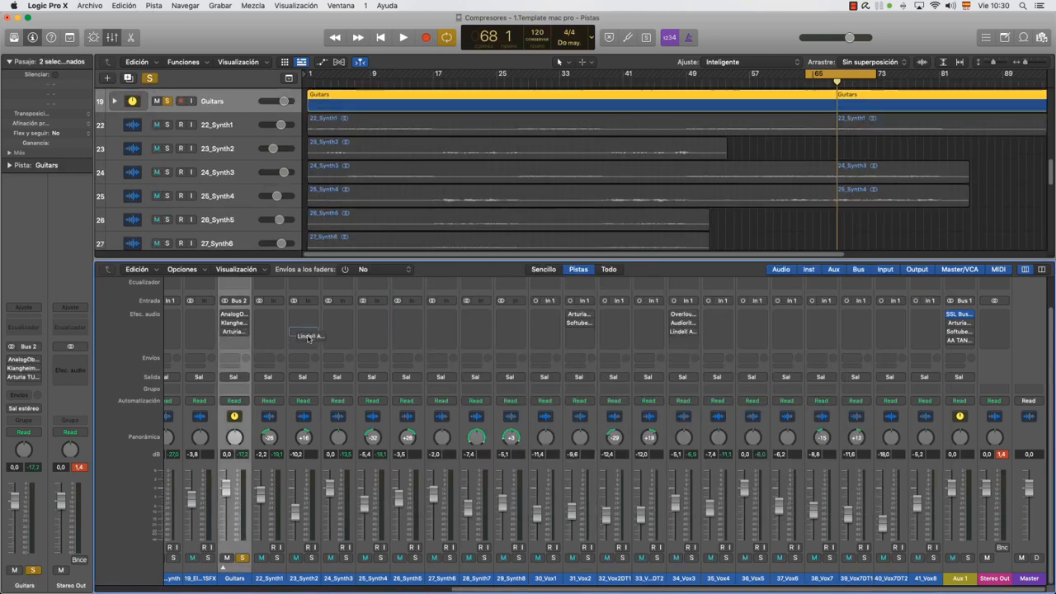
Copy the Lindell Acme Opticom XLA-3 from 34_Vox3 to the fourth effect slot of Guitars and switch it to stereo
click(246, 340)
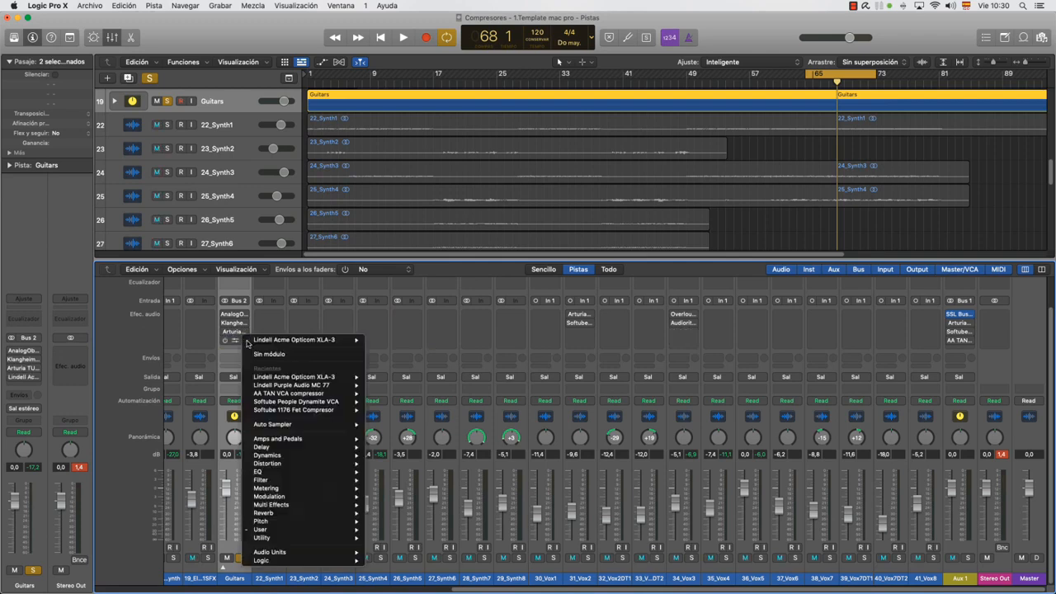
mouse_move(325, 340)
click(387, 349)
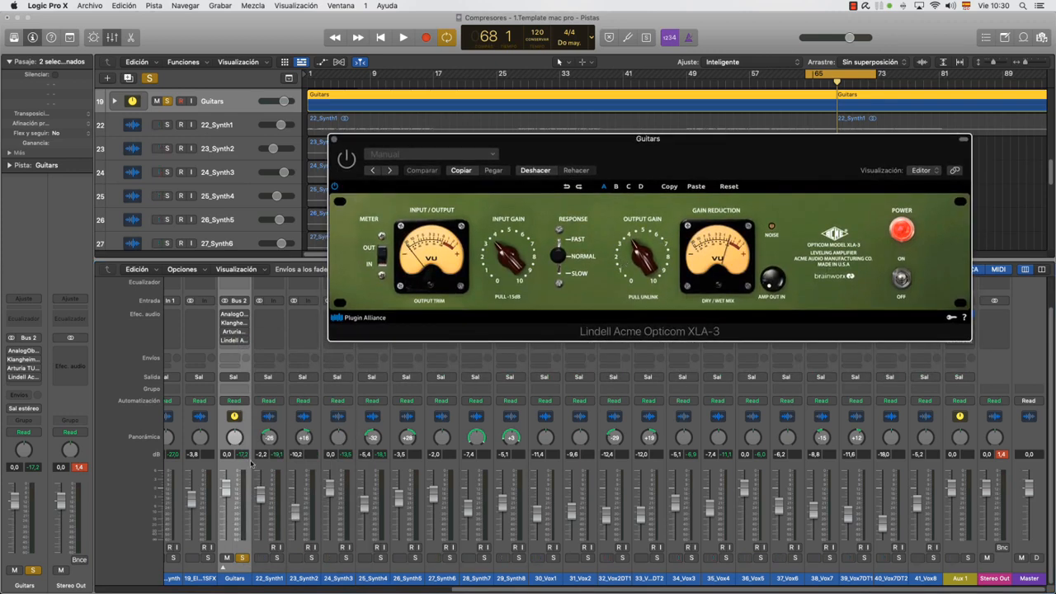
Play the soloed Guitars through the Acme Opticom XLA-3, adjusting its input and output gain and comparing the sound with bypass
key(space)
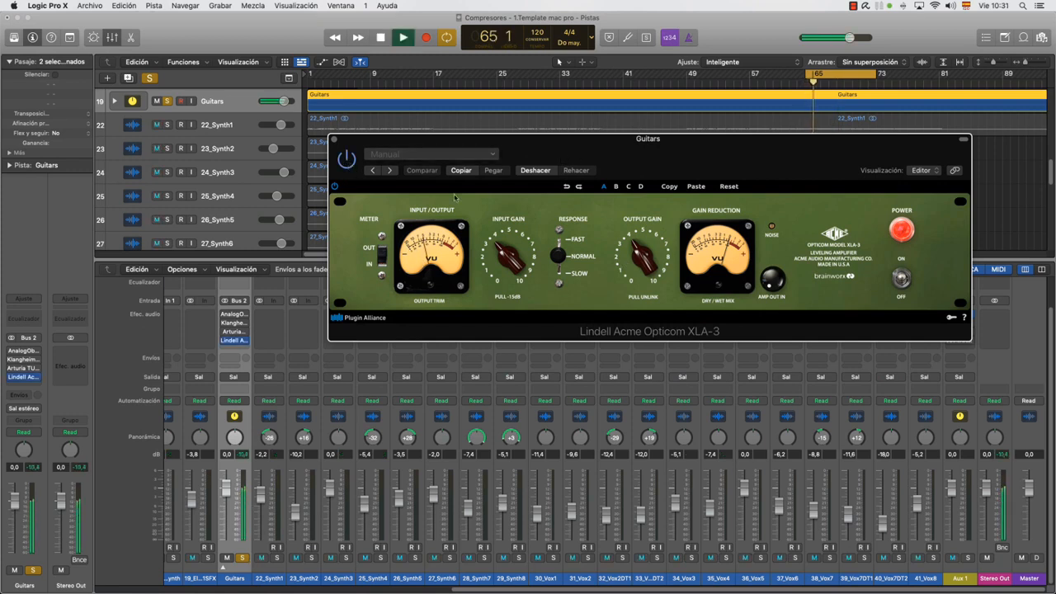
drag(643, 268, 635, 273)
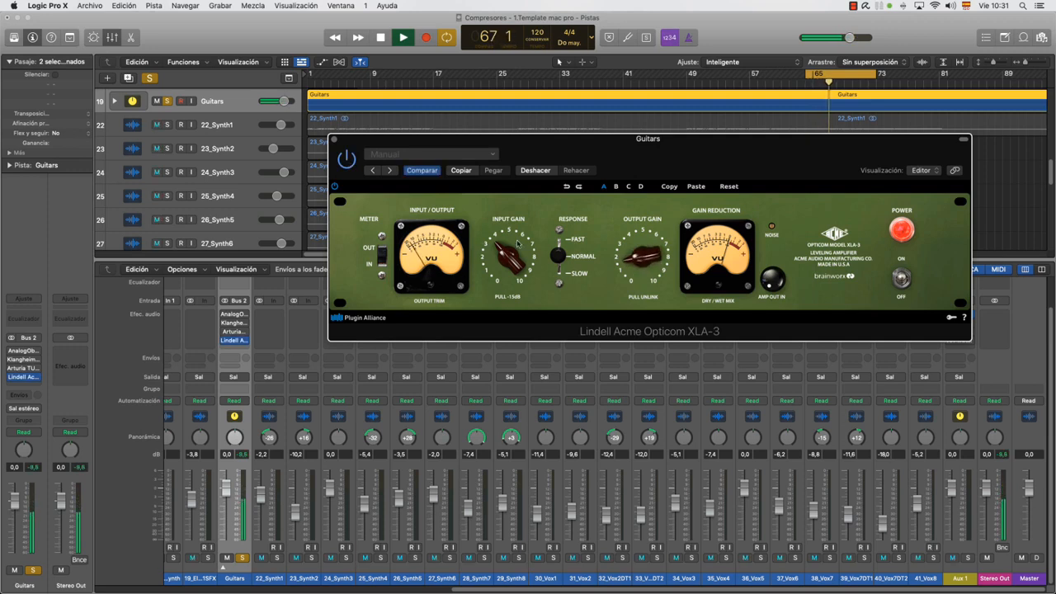
drag(512, 257, 511, 238)
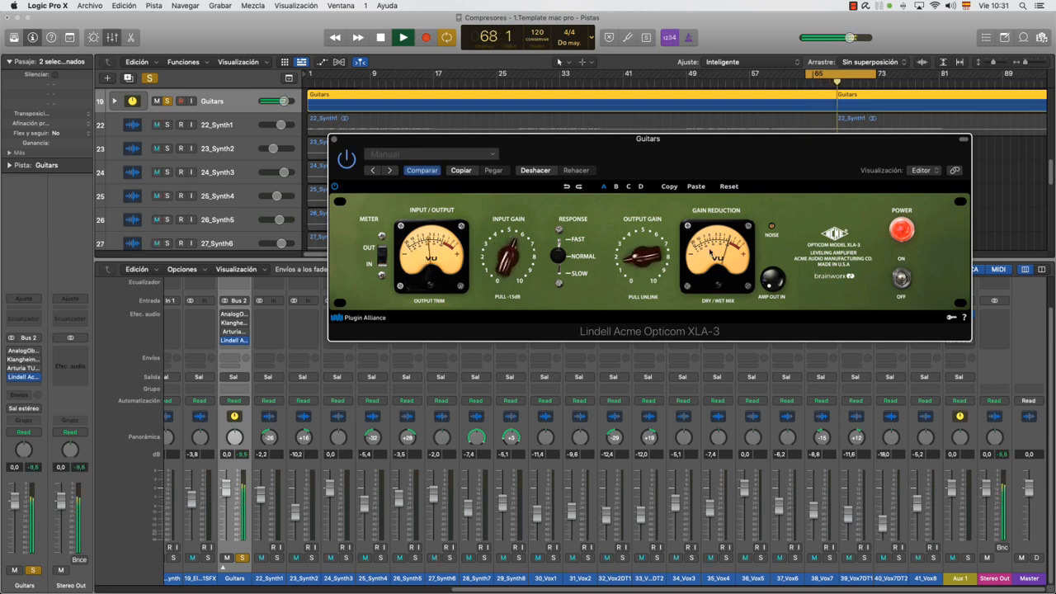
drag(642, 285, 635, 268)
drag(511, 254, 508, 267)
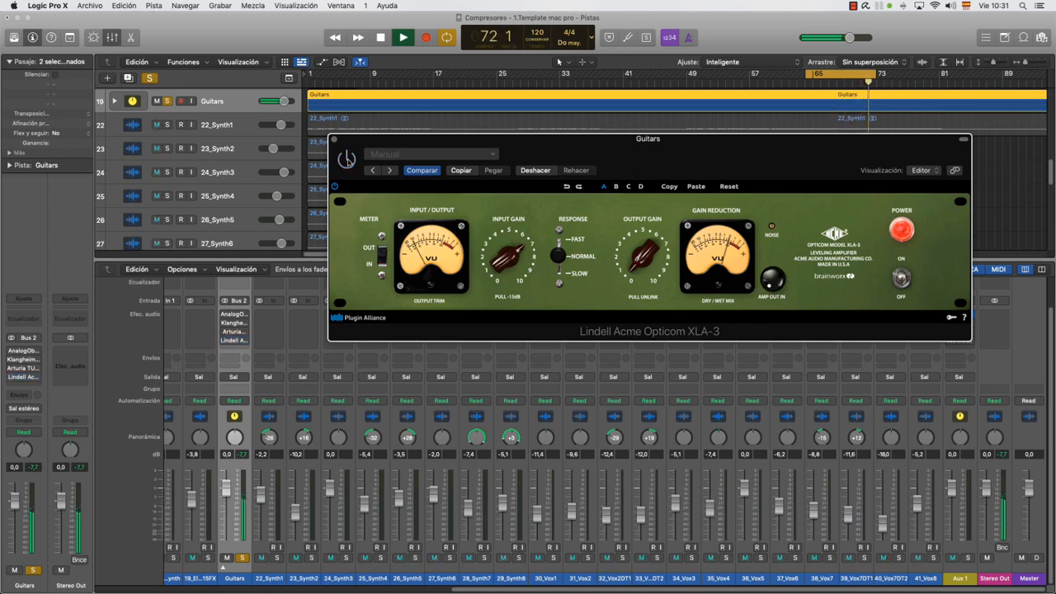
click(347, 159)
key(space)
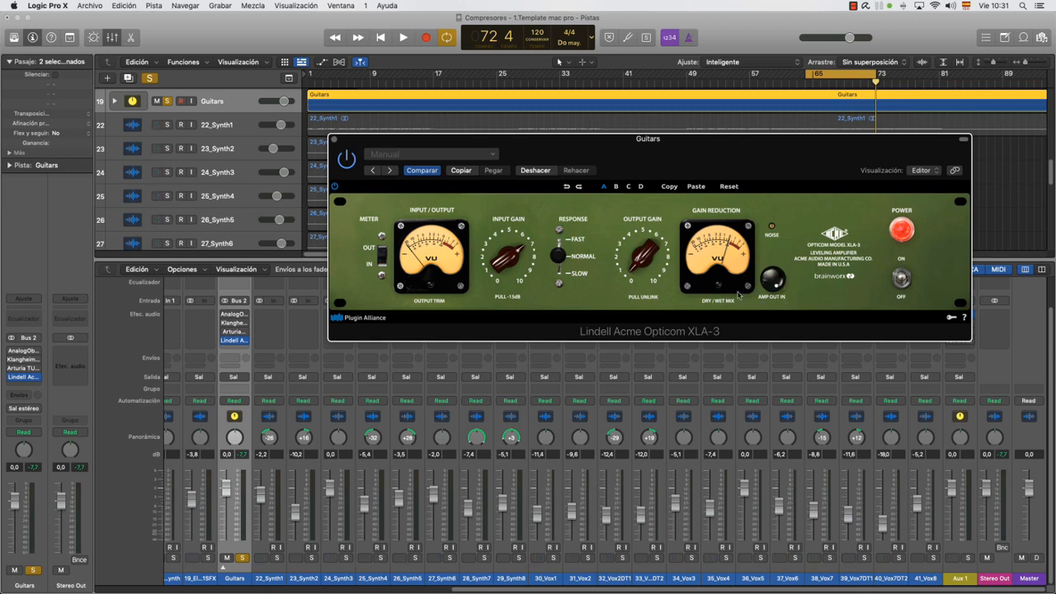
Set the XLA-3's response to Fast, readjust its input and output gain during playback, and compare with the plug-in bypassed
key(space)
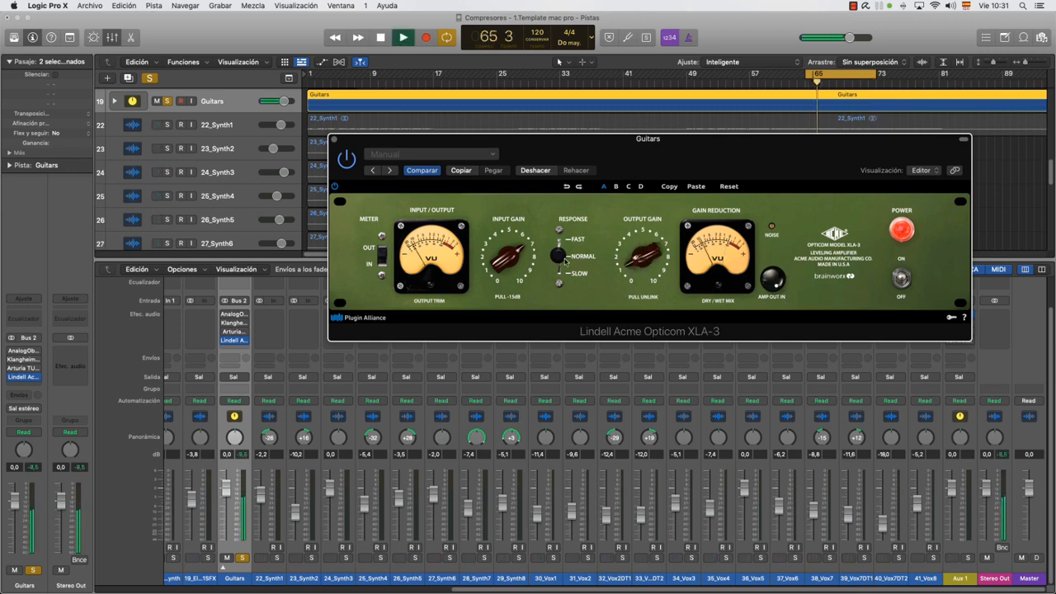
drag(560, 258, 559, 236)
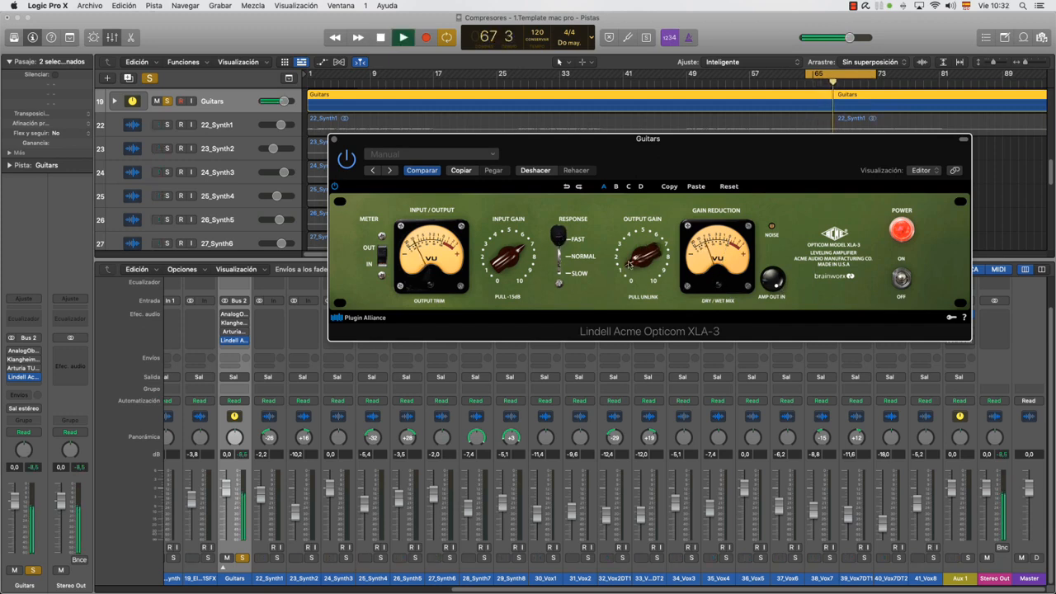
drag(505, 266, 504, 258)
drag(629, 271, 628, 260)
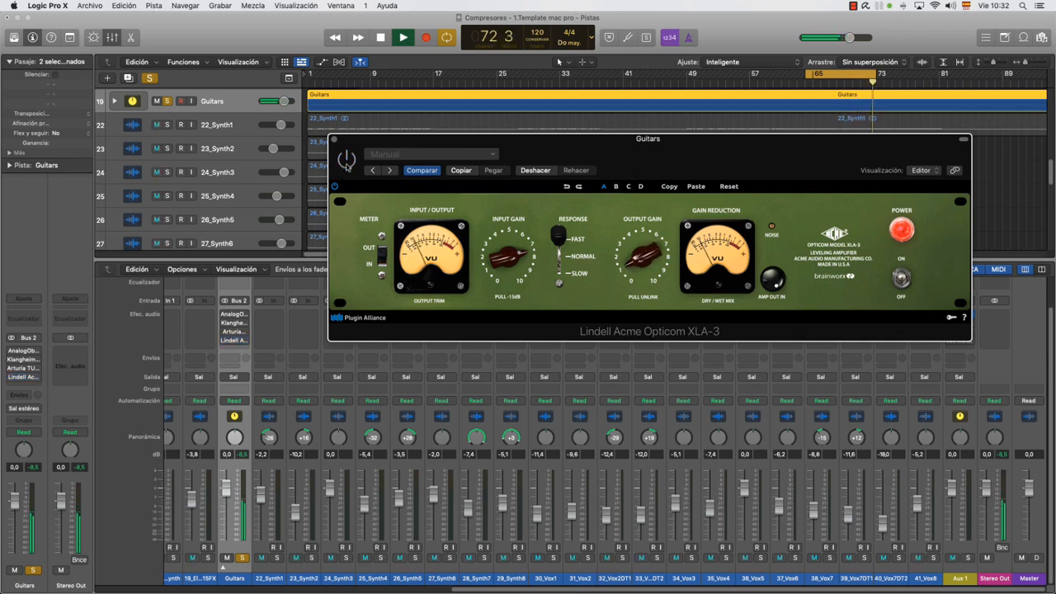
click(348, 162)
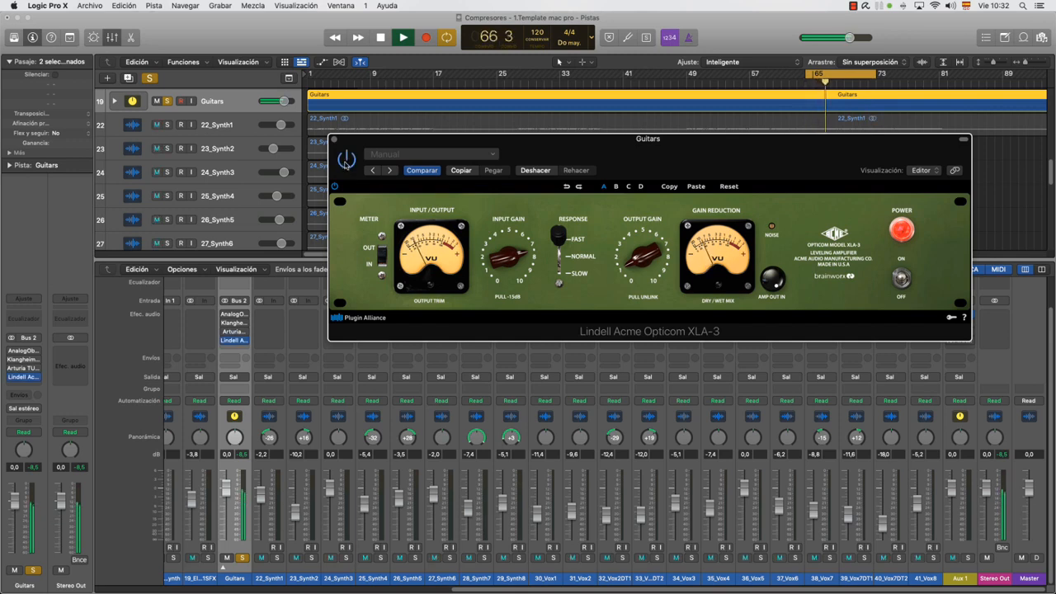
click(347, 161)
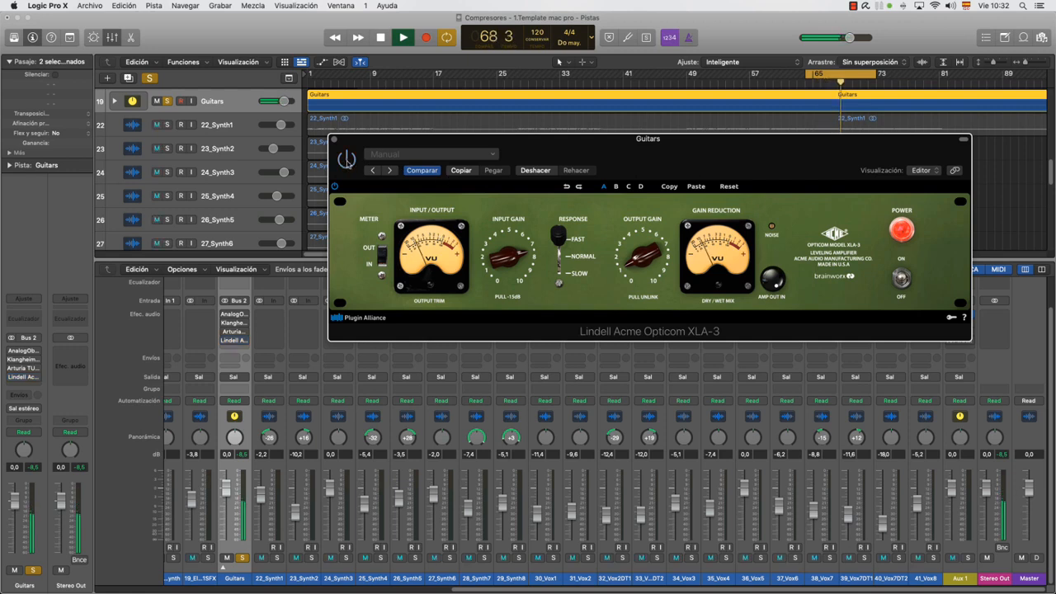
click(347, 160)
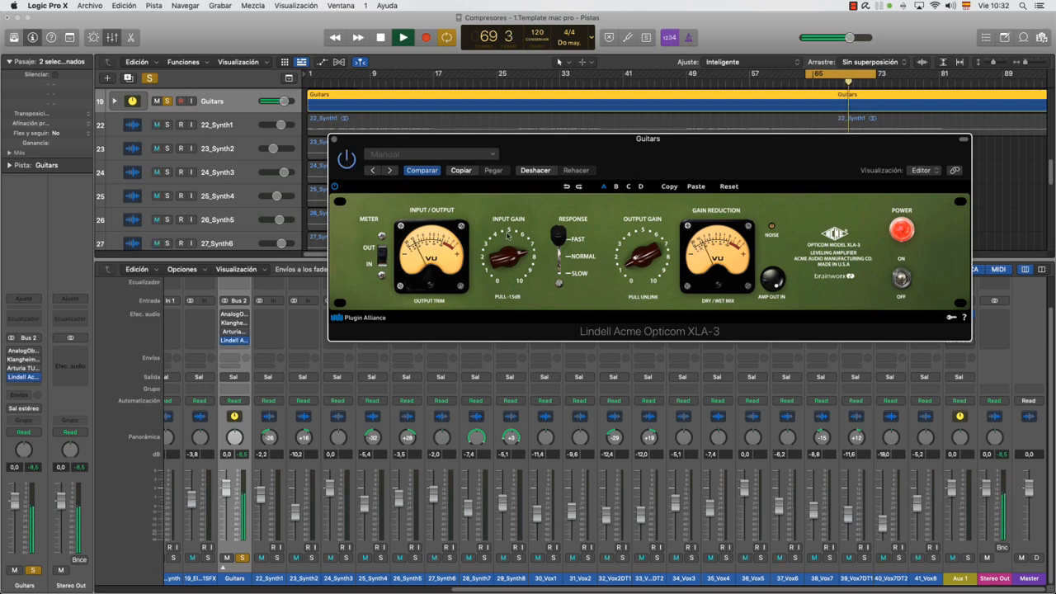
Unsolo Guitars, compare the XLA-3 active and bypassed within the full mix, and close the plug-in window
click(242, 559)
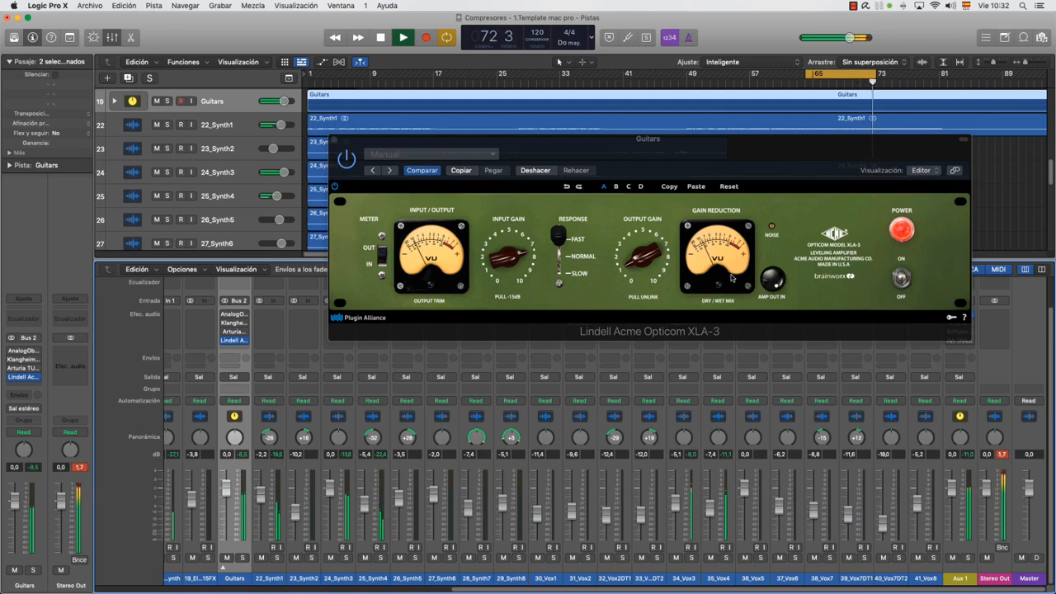
click(636, 265)
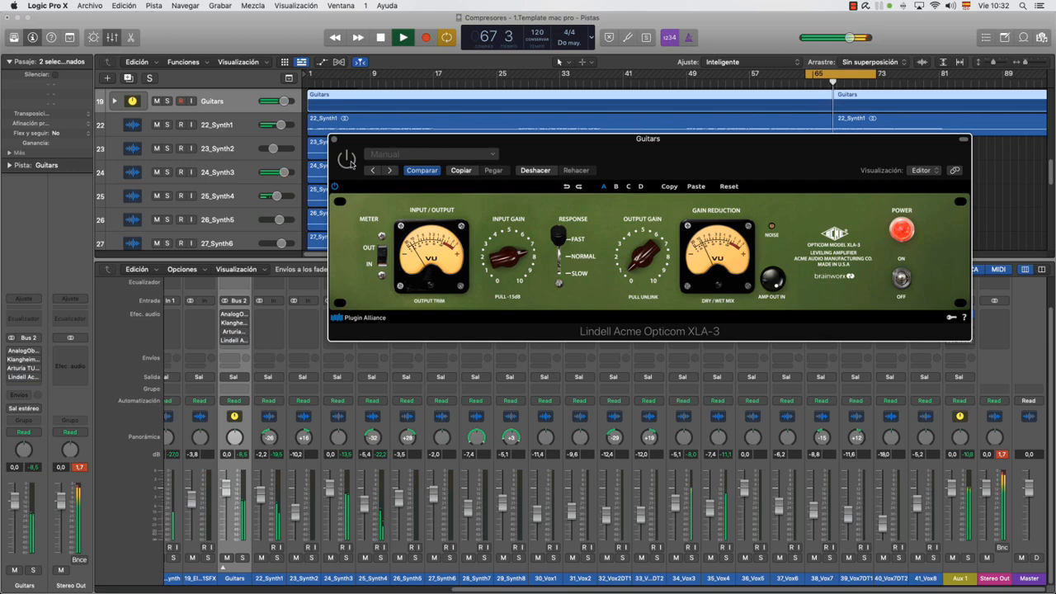
click(349, 162)
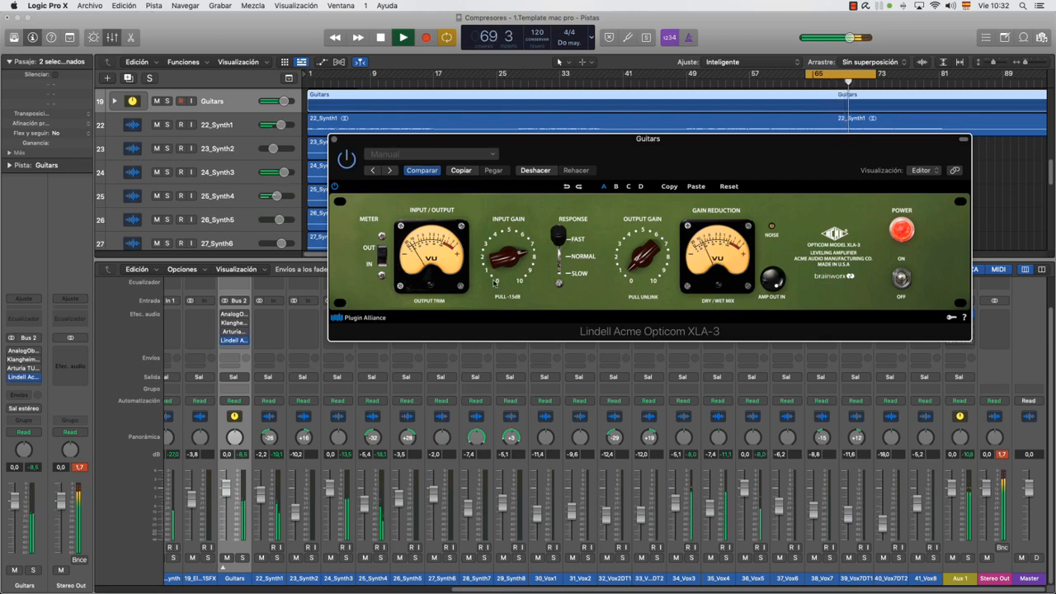
key(space)
click(334, 139)
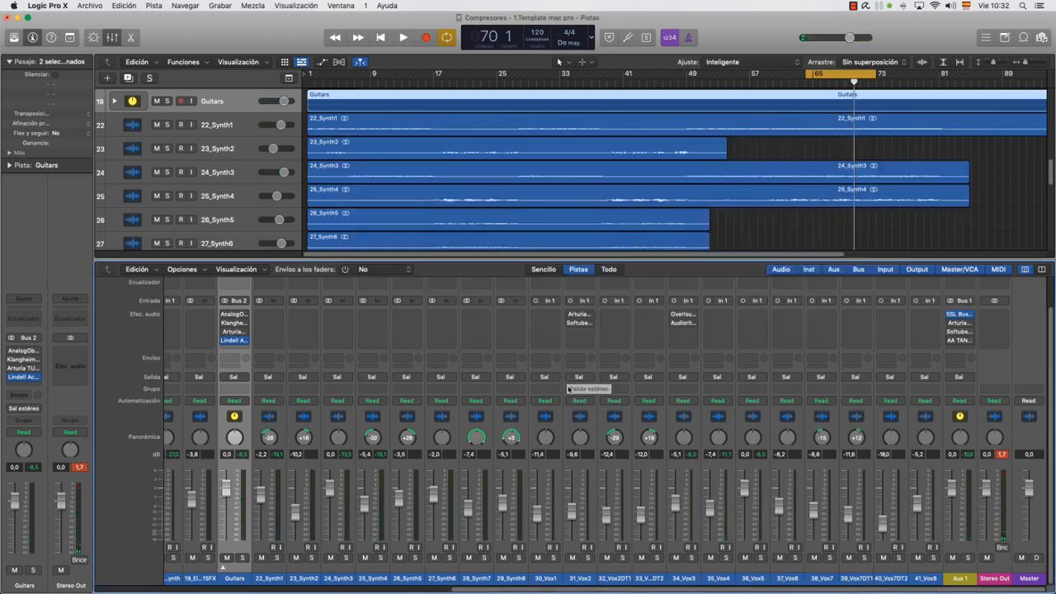
Clear the mixer's peak level readings and remove the Acme Opticom XLA-3 from Guitars
click(1003, 454)
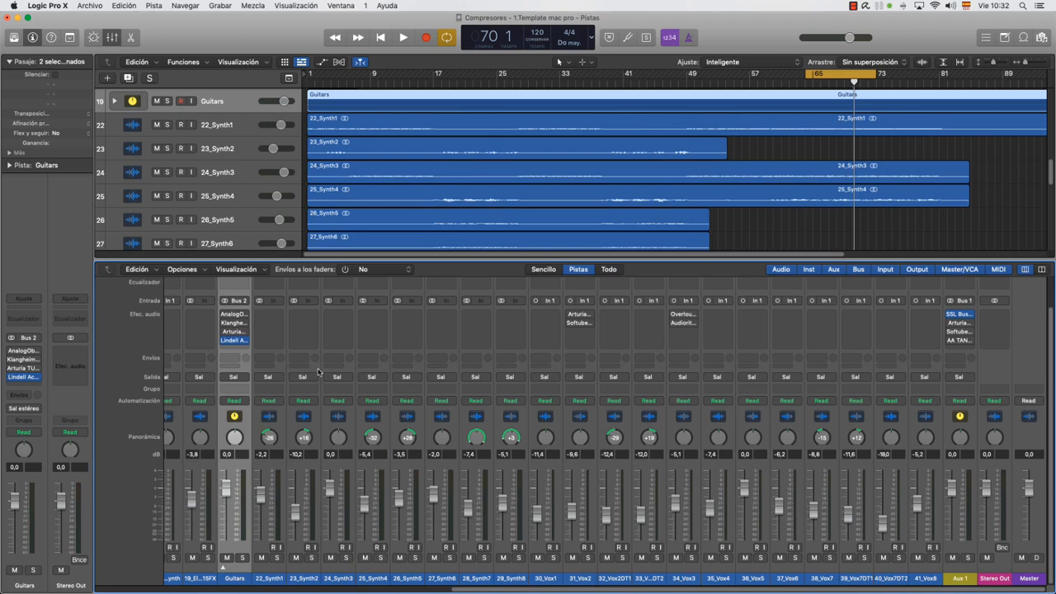
click(245, 342)
click(278, 353)
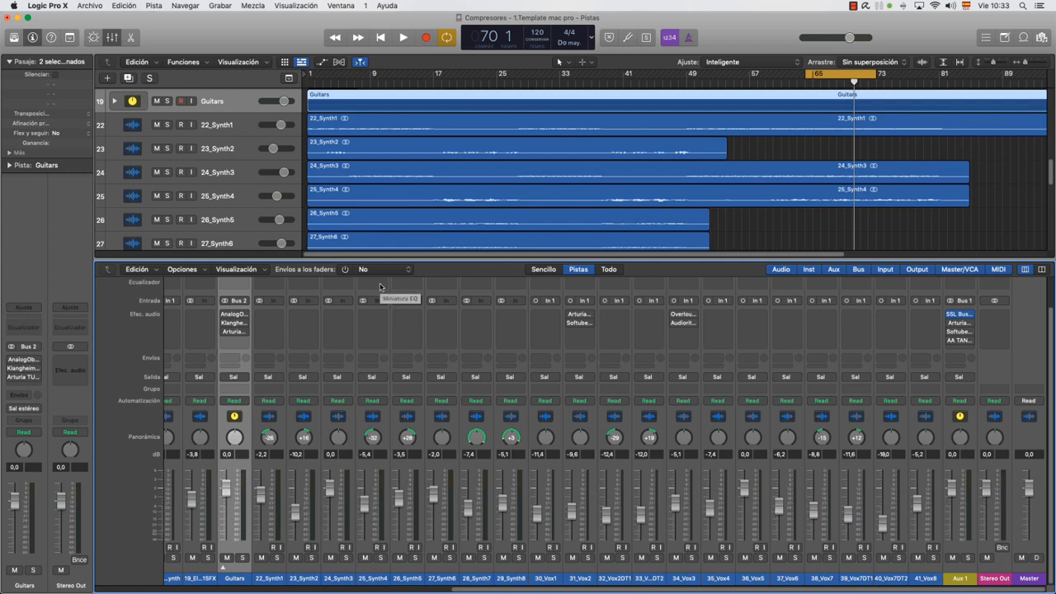
Audition the AnalogObsession Fairchild 660 Vari-Mu on the soloed Guitars track, adjusting its DC threshold and comparing with bypass
mouse_move(244, 332)
click(238, 318)
drag(518, 150, 571, 187)
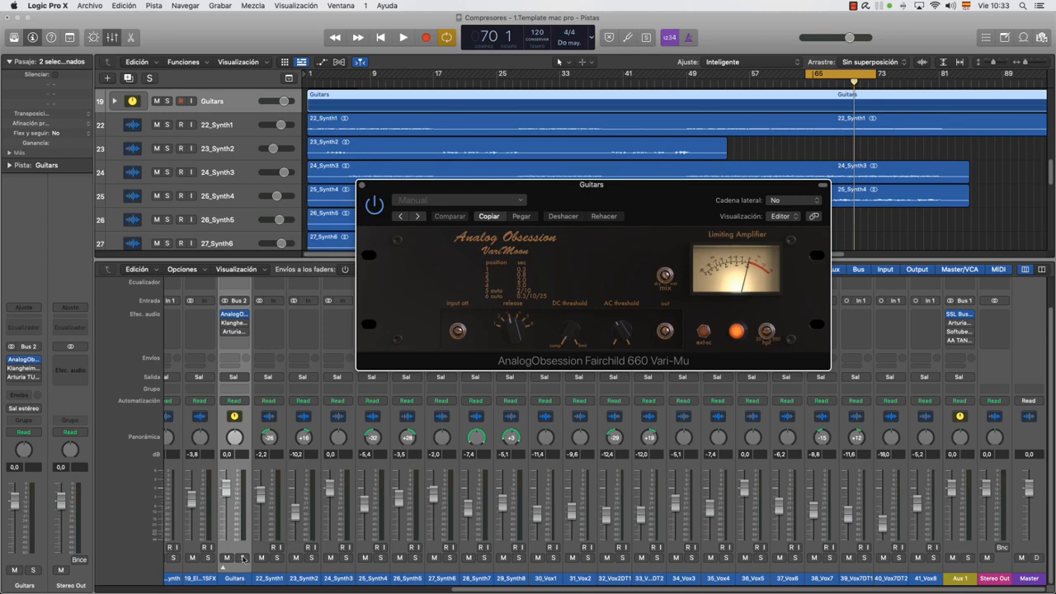
click(241, 558)
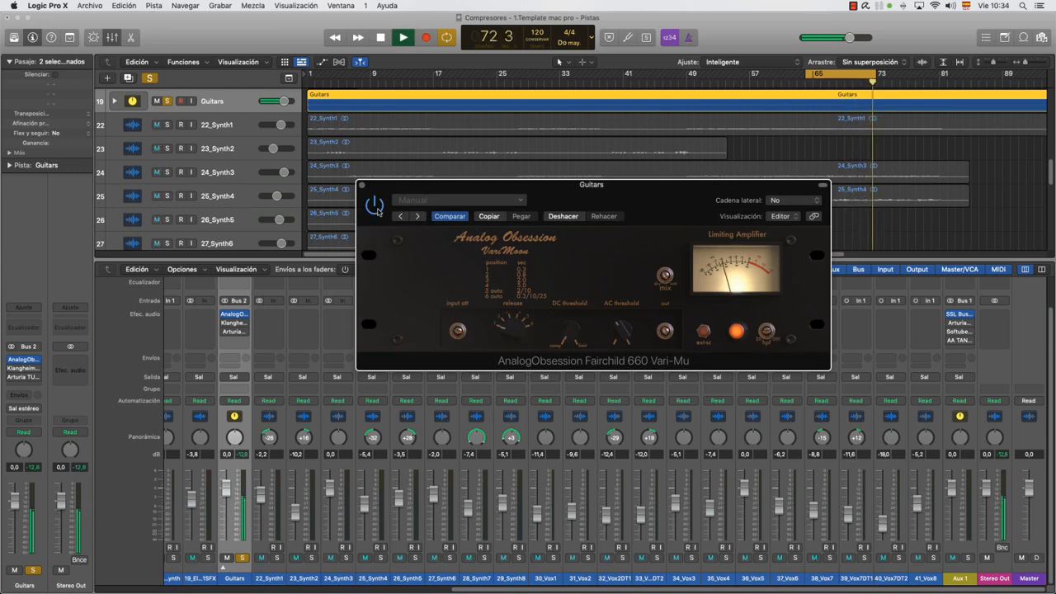
mouse_move(567, 335)
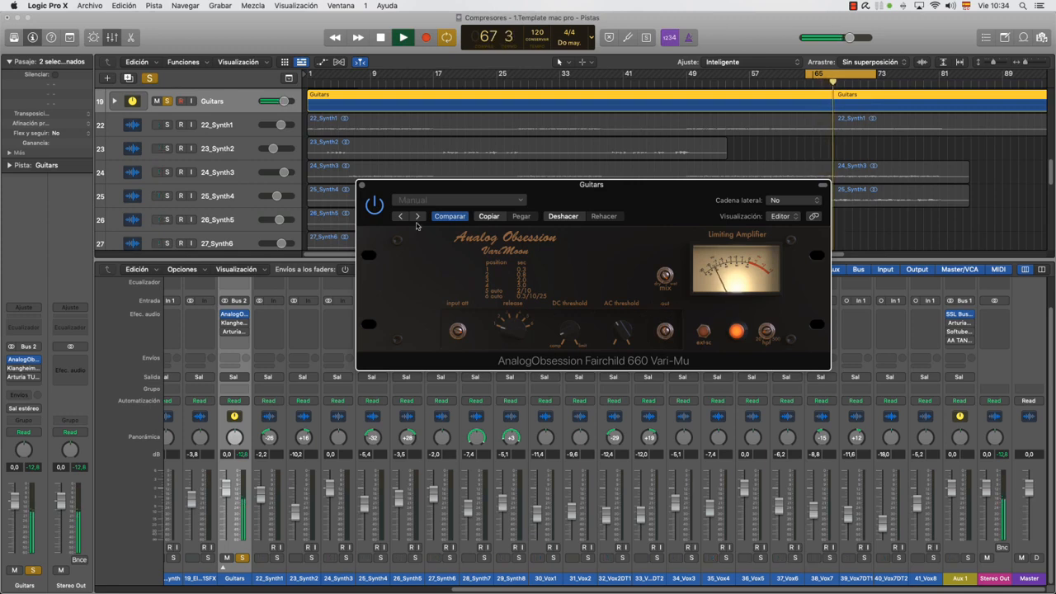
click(375, 205)
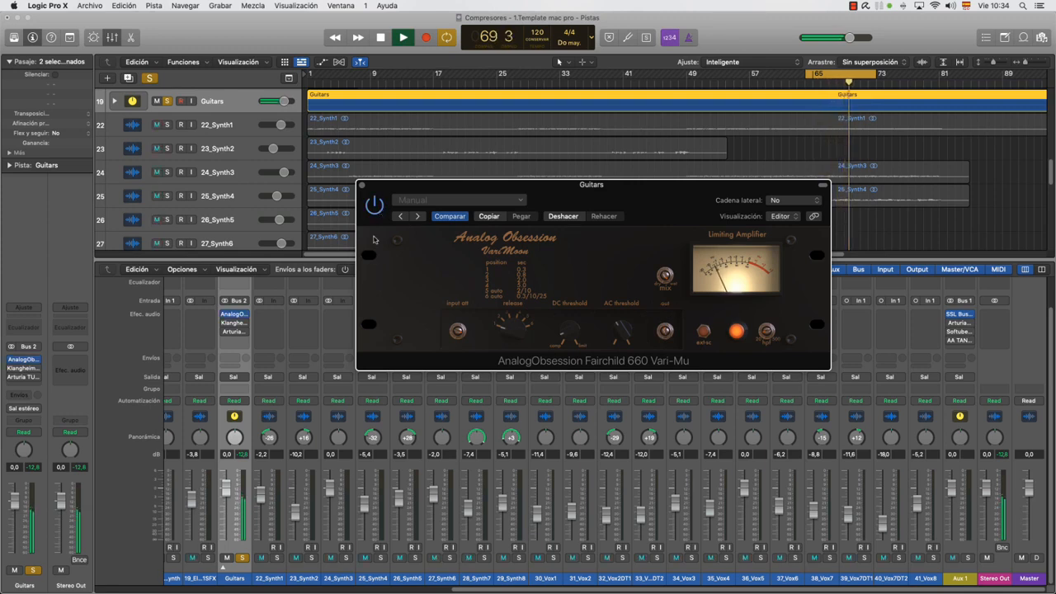
Unsolo Guitars, play the full mix from an early section of the song, and compare the Fairchild 660 Vari-Mu active and bypassed
click(242, 557)
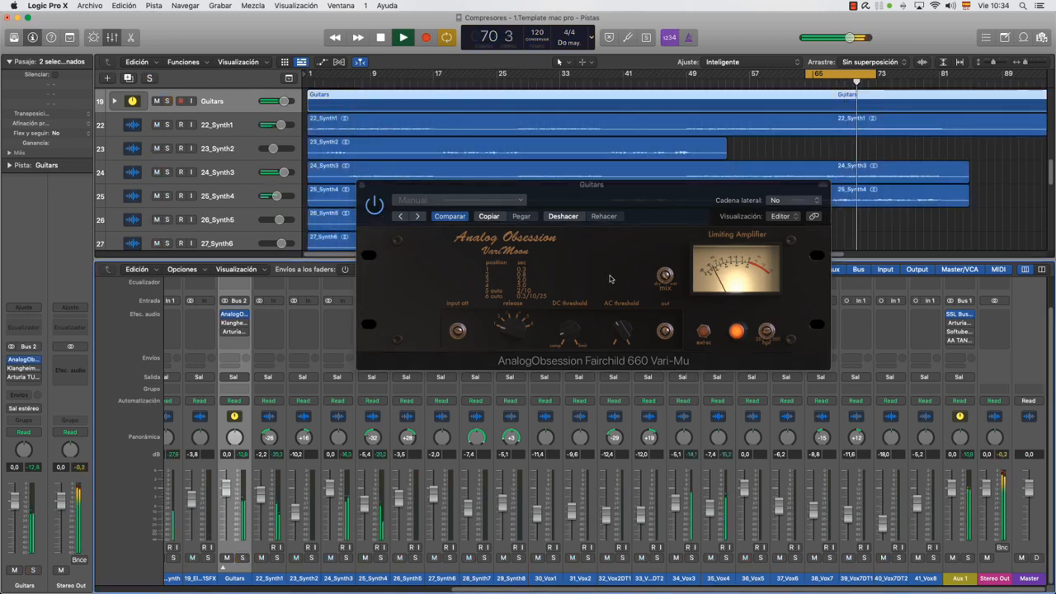
click(351, 83)
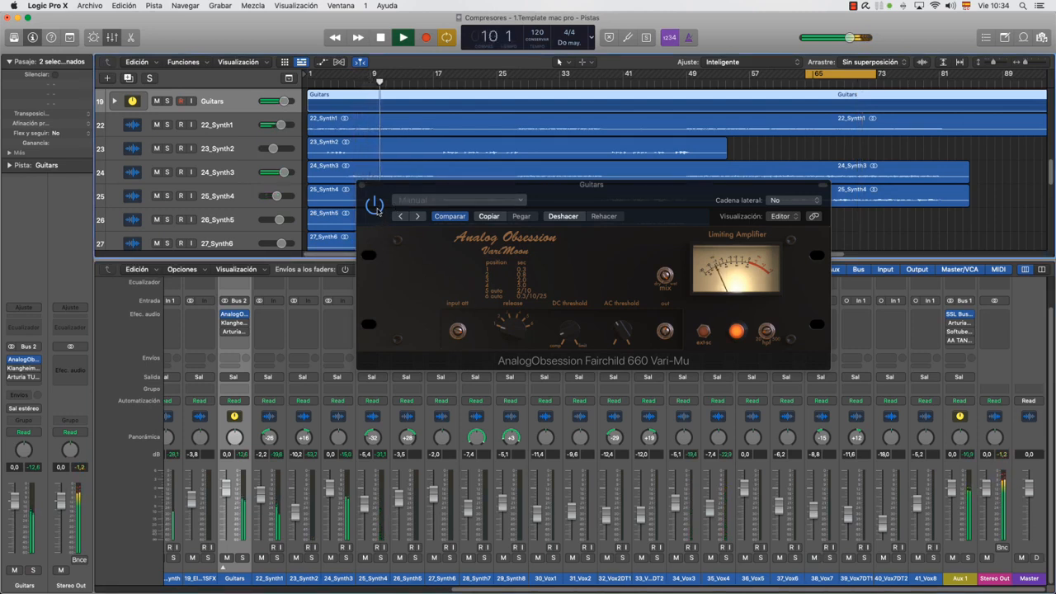
click(376, 208)
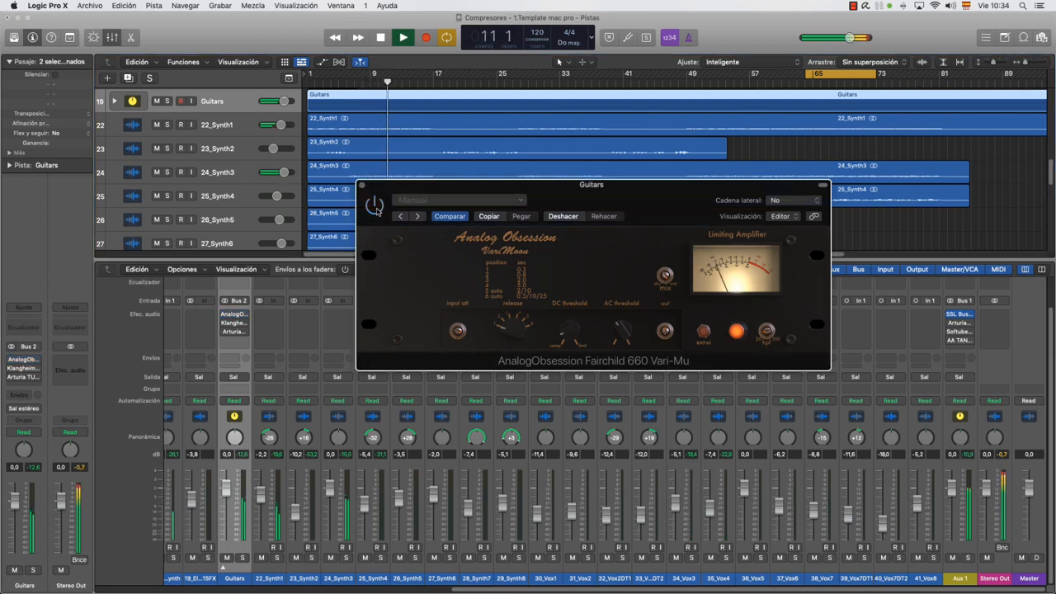
click(375, 208)
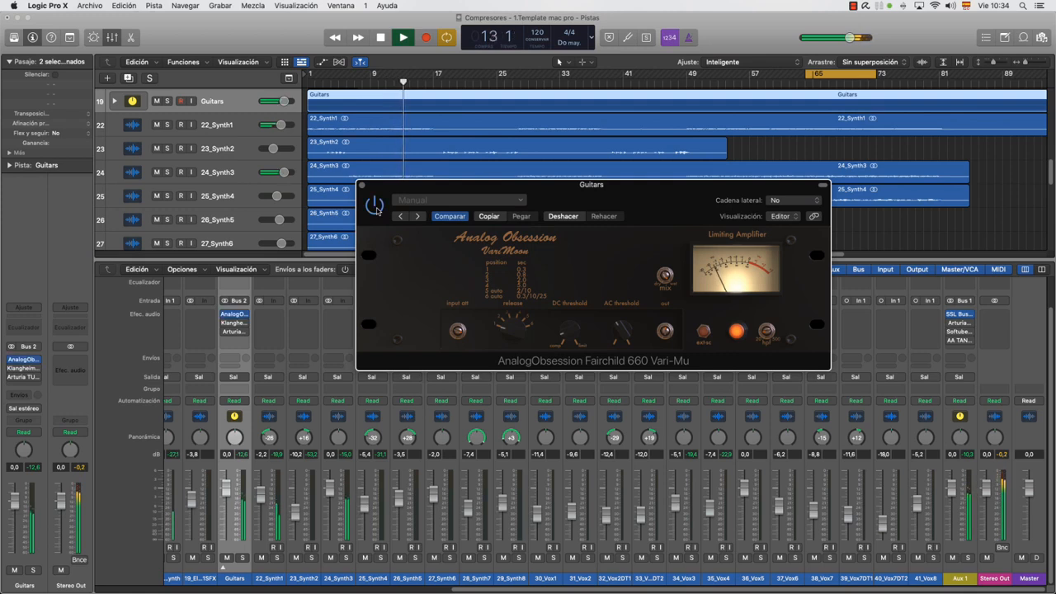
mouse_move(668, 326)
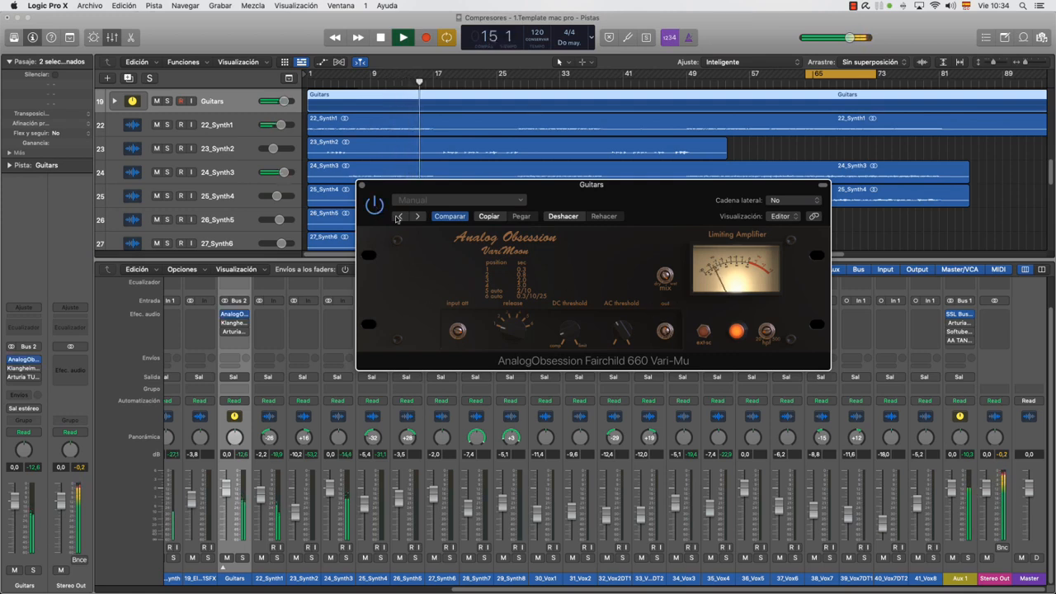
click(375, 206)
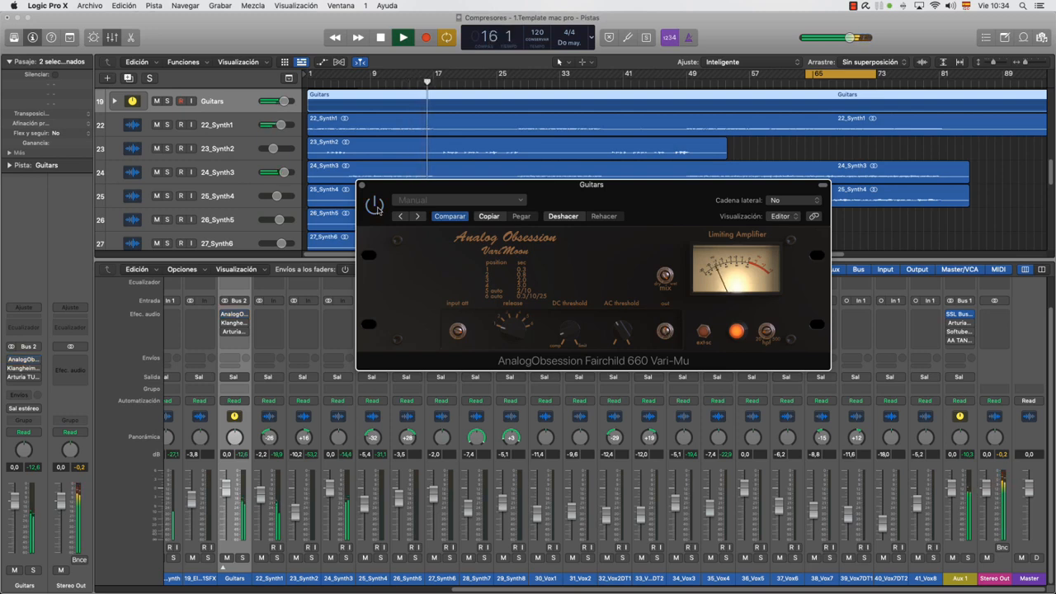
click(376, 206)
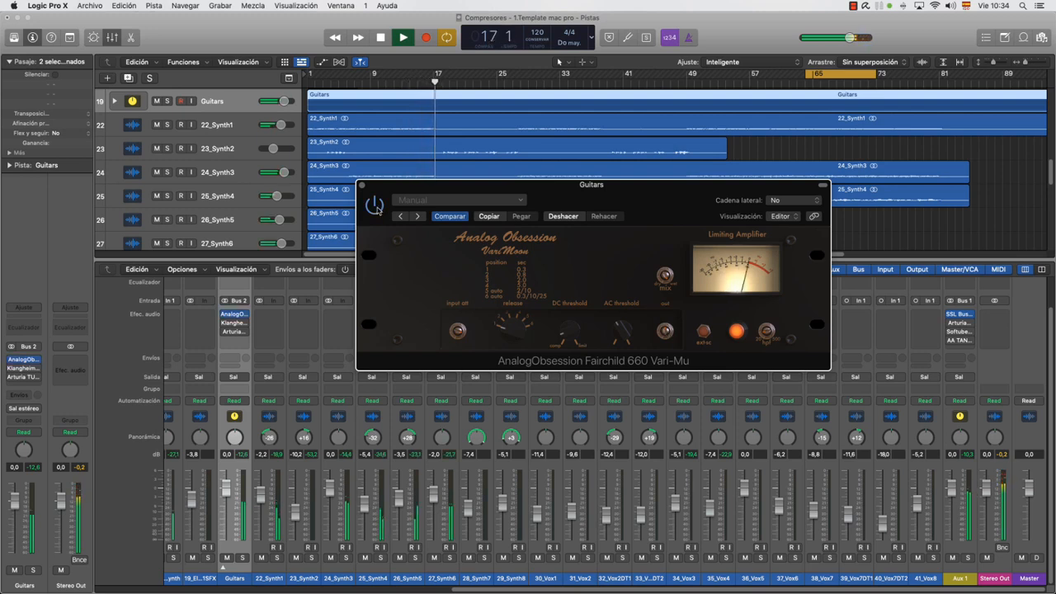
Stop playback, adjust the Fairchild 660 Vari-Mu's AC threshold, and close its window
key(space)
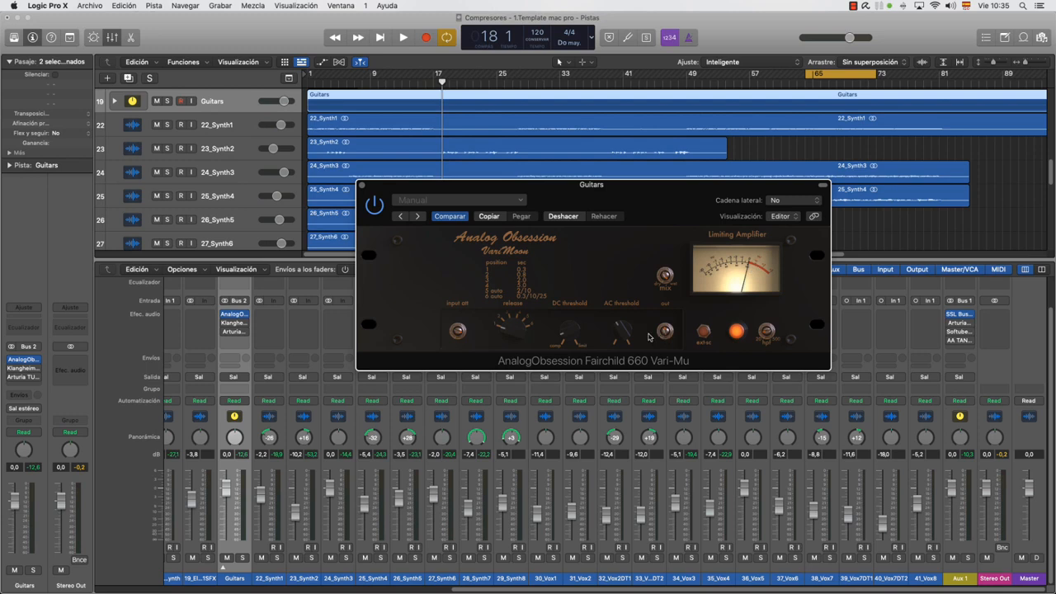
drag(625, 342, 625, 350)
click(362, 184)
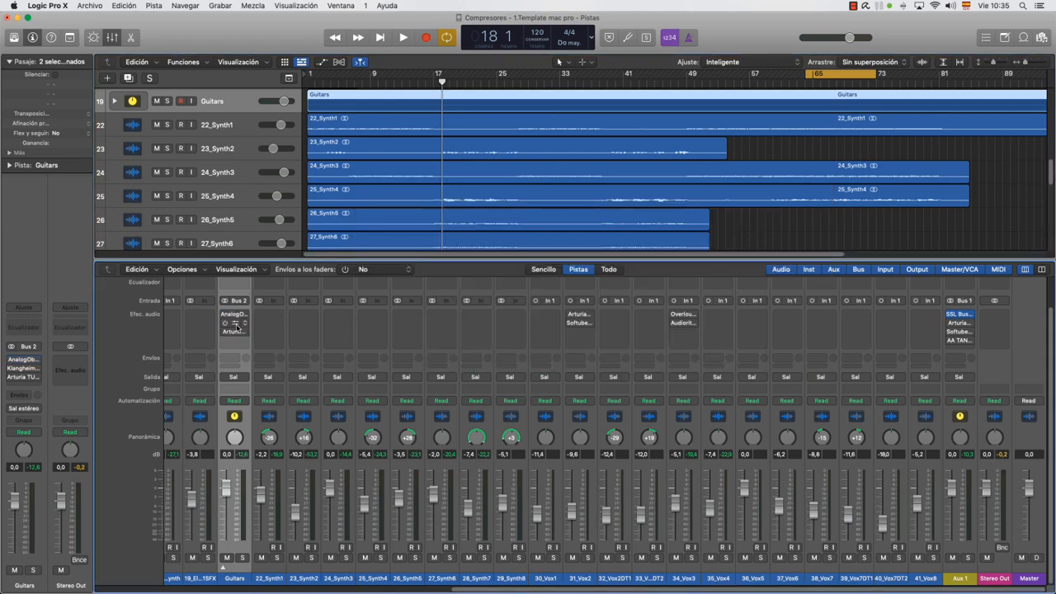
Open the Klangheim MJUC Tube Comp and Arturia TUBE-STA on Guitars, leaving only the TUBE-STA window open
click(235, 324)
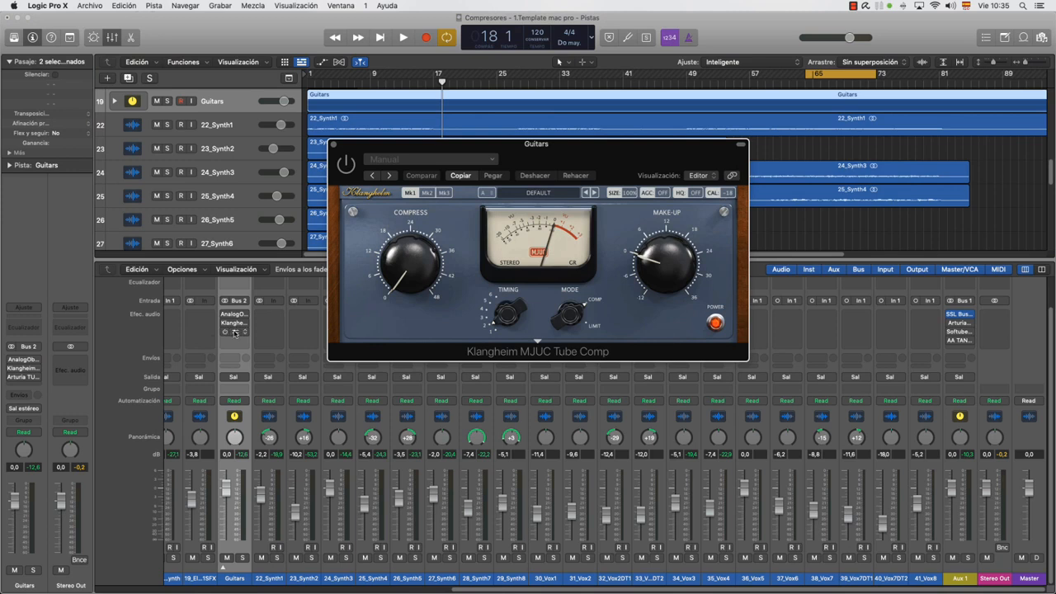
click(235, 332)
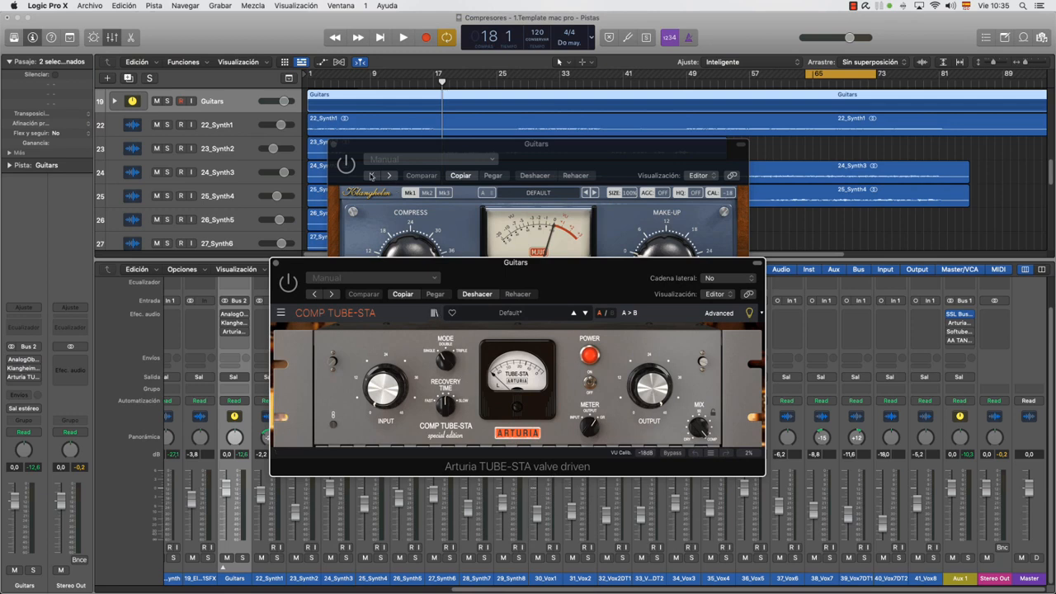
click(334, 145)
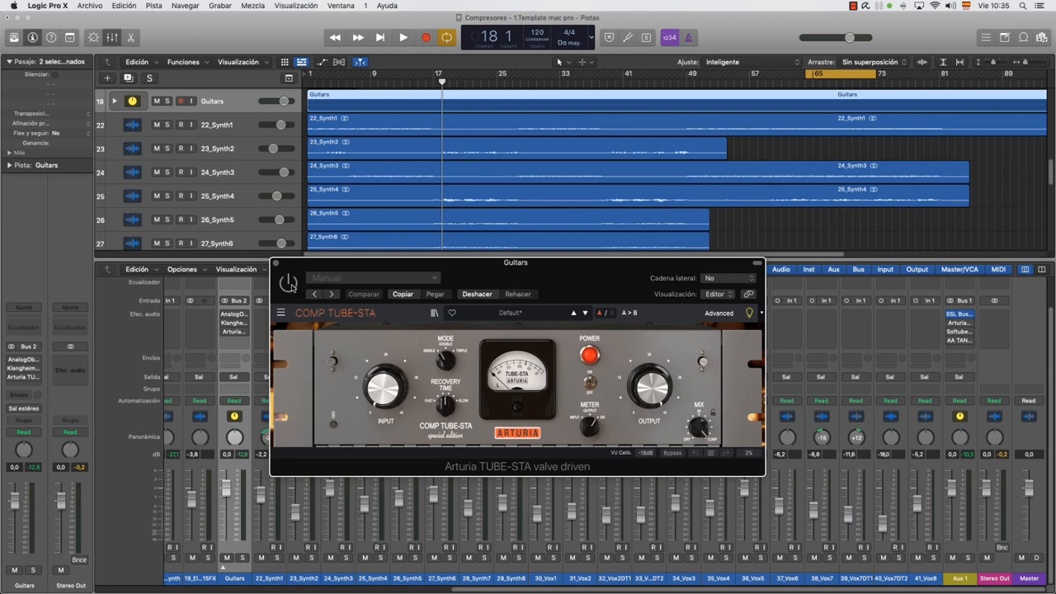
Load the Wide Synths Control preset from the Dynamics category in the Arturia TUBE-STA
click(524, 312)
mouse_move(520, 347)
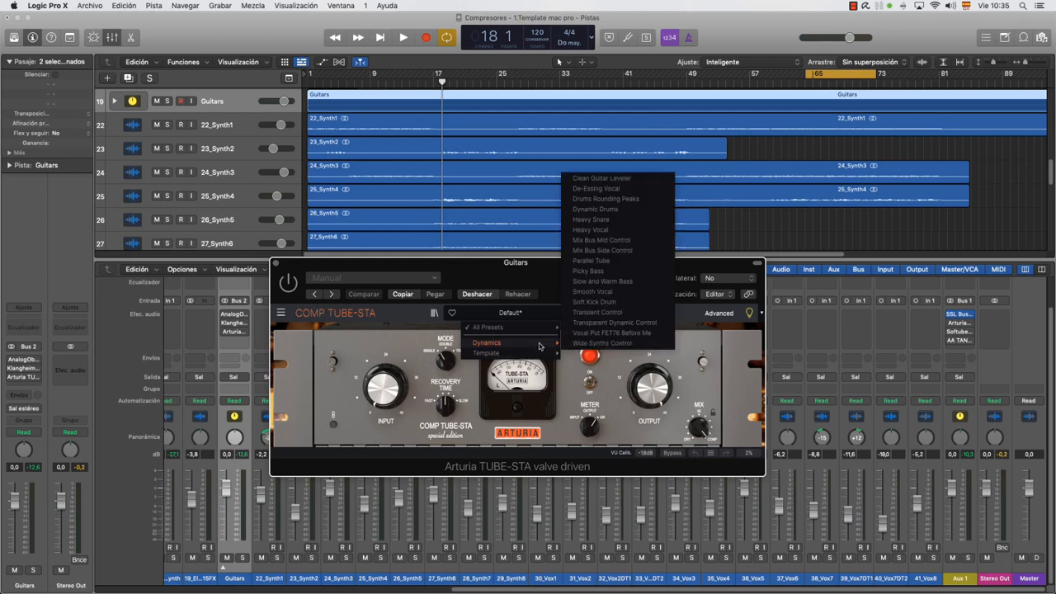
click(585, 343)
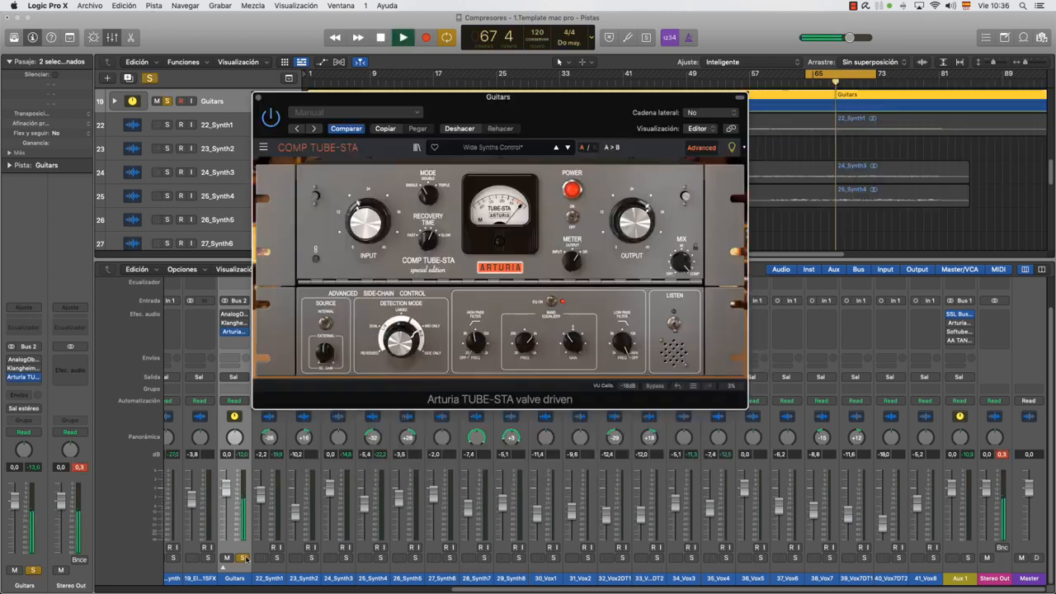
Play the full mix, raise the TUBE-STA's input, and adjust its output gain to compensate
click(243, 558)
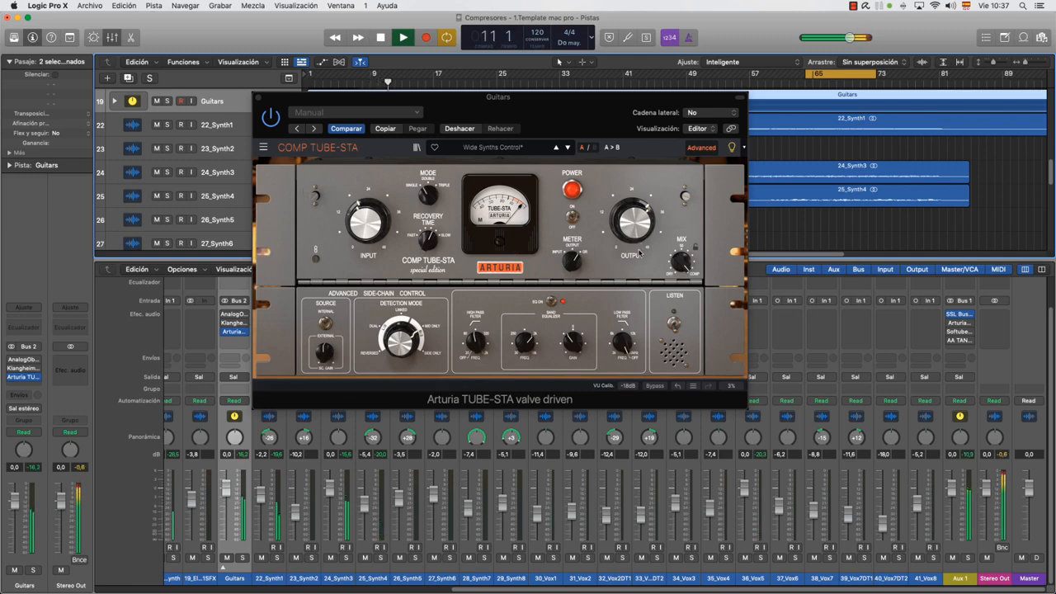
drag(376, 234, 376, 202)
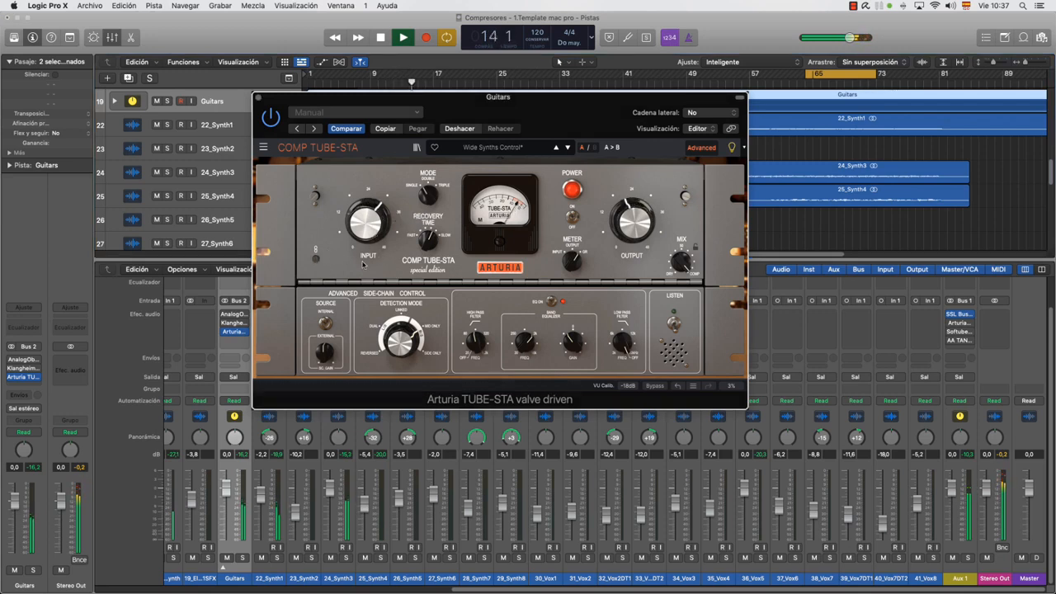
drag(377, 202, 376, 199)
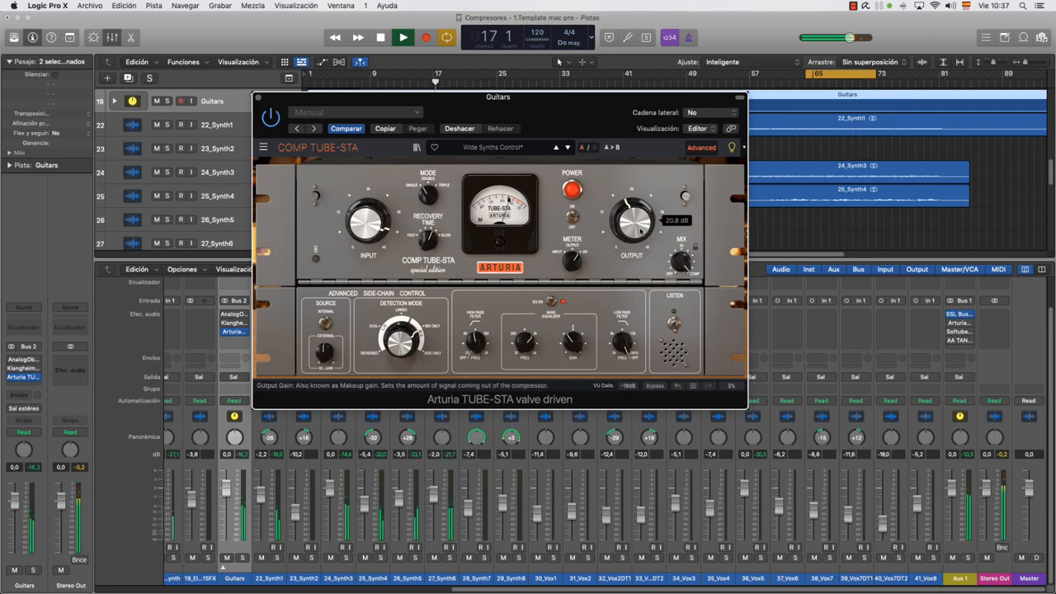
drag(632, 221, 633, 227)
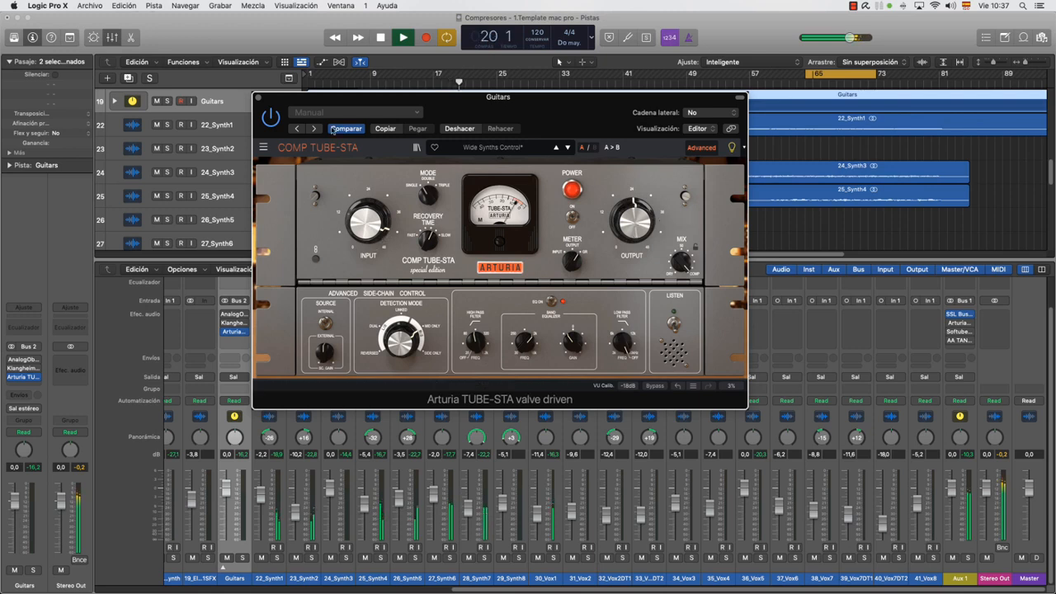
Replay the full mix from bar 4, compare the TUBE-STA active and bypassed, and stop playback
click(334, 84)
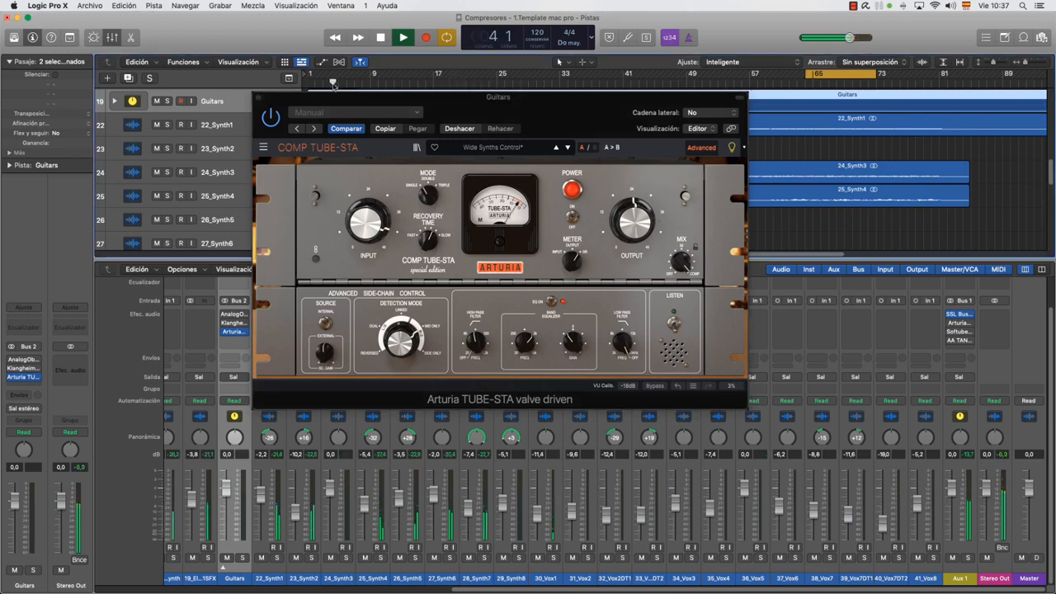
drag(485, 92, 528, 272)
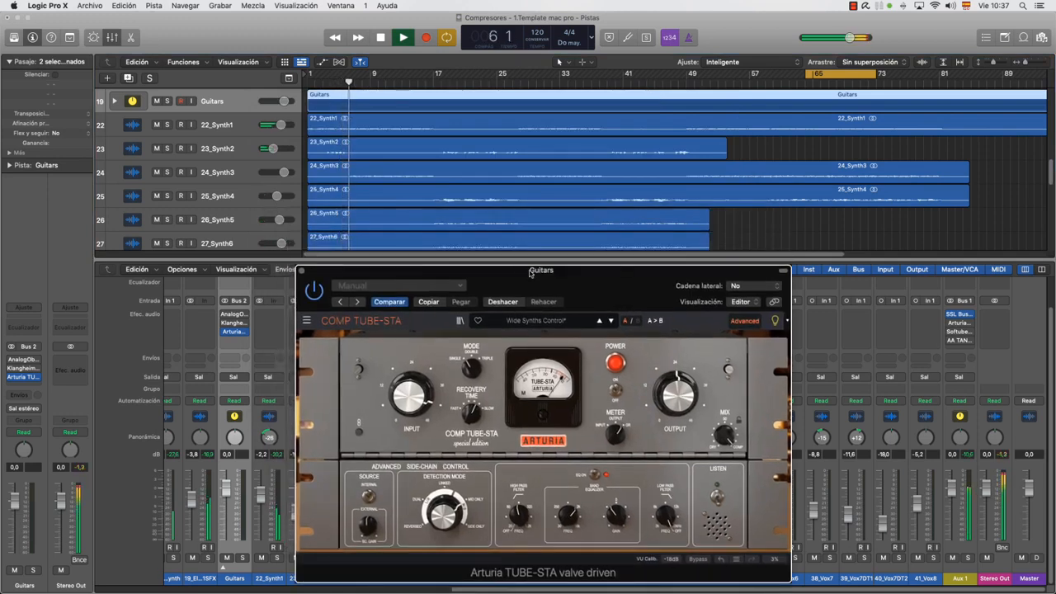
drag(546, 283, 536, 223)
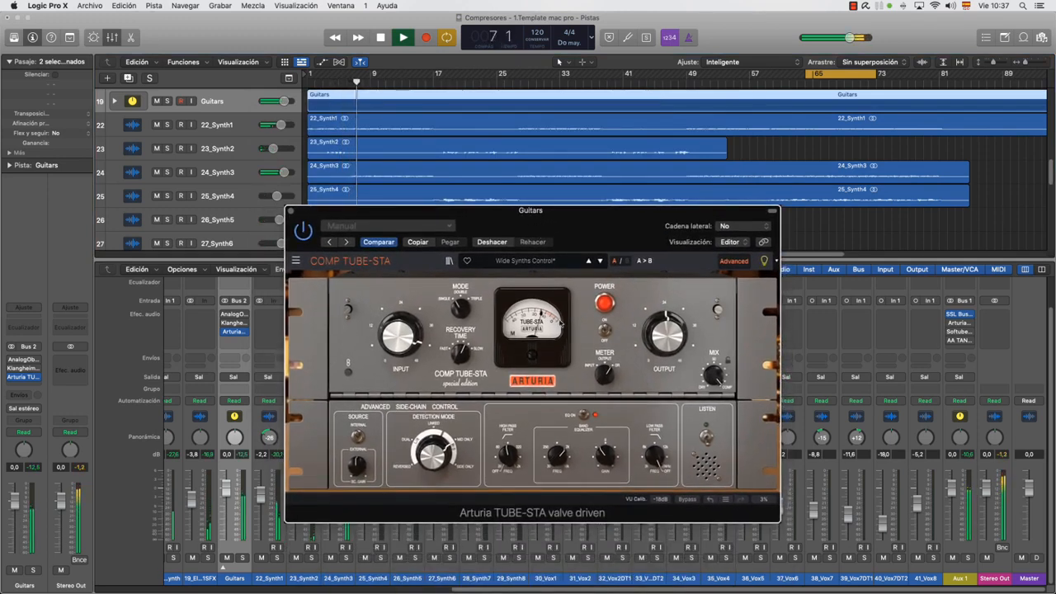
click(302, 231)
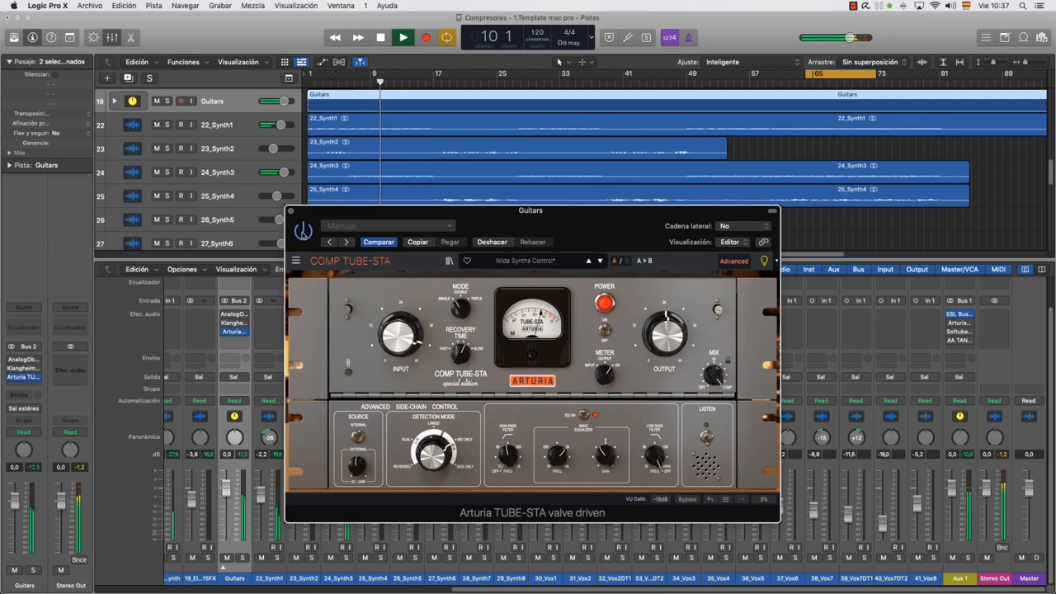
mouse_move(459, 353)
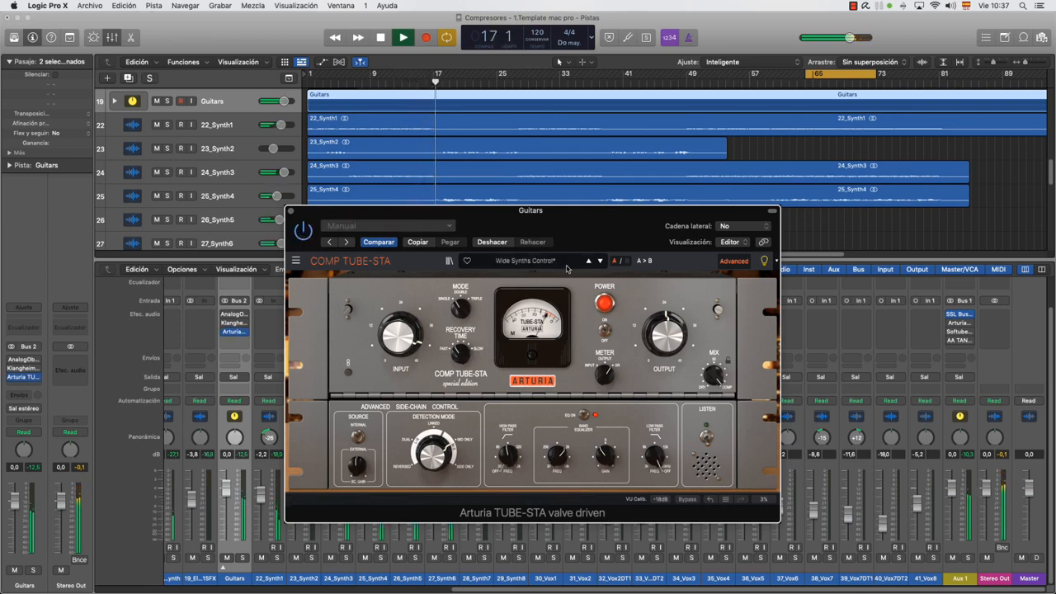
key(space)
Collapse and reopen the TUBE-STA's advanced section, and examine its side-chain, Mode, Recovery Time and input controls
drag(585, 235, 615, 147)
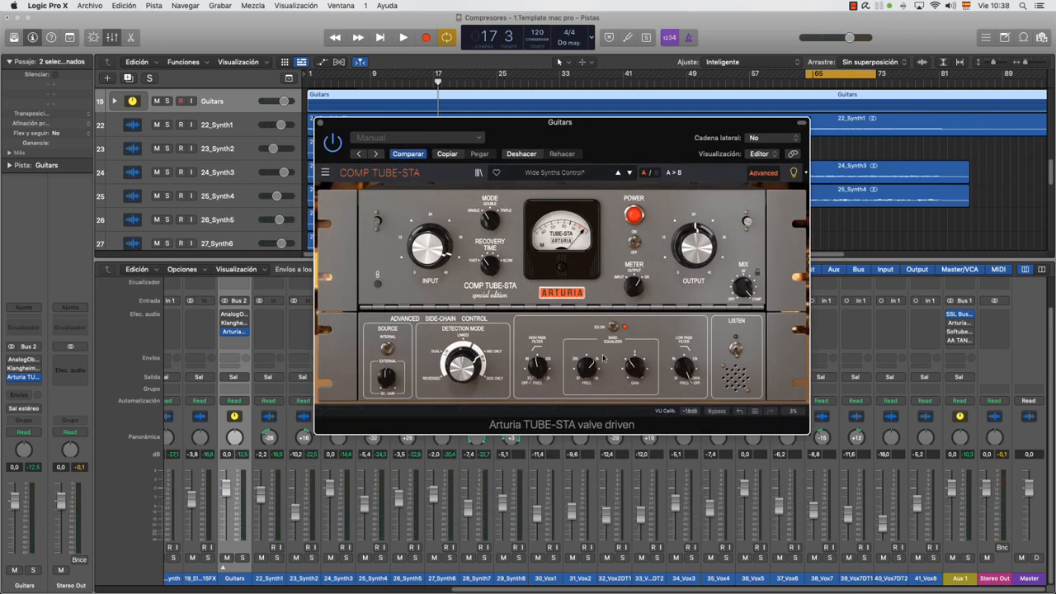
click(764, 173)
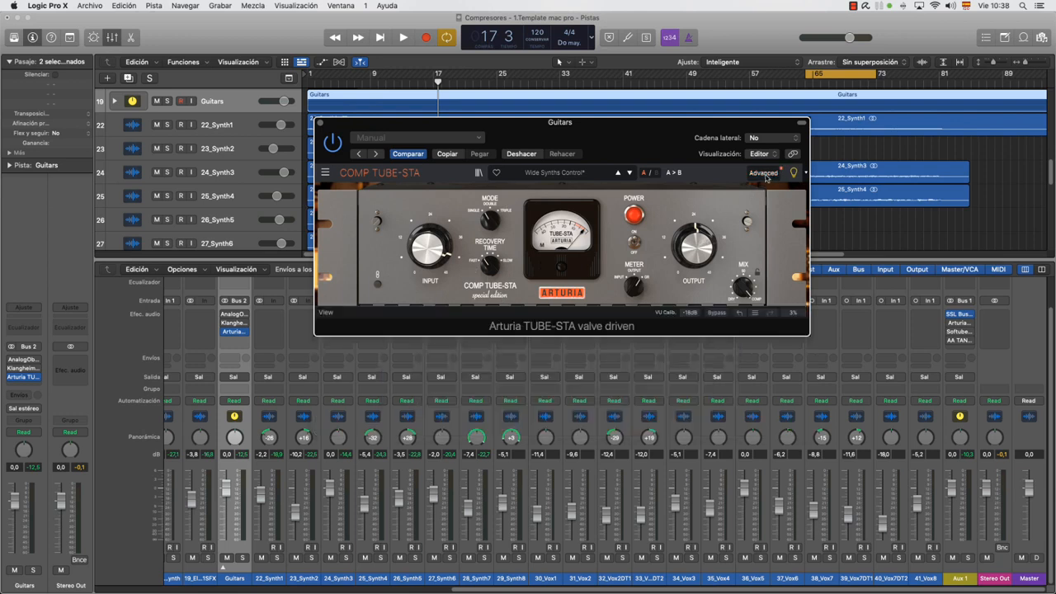
click(763, 174)
mouse_move(703, 259)
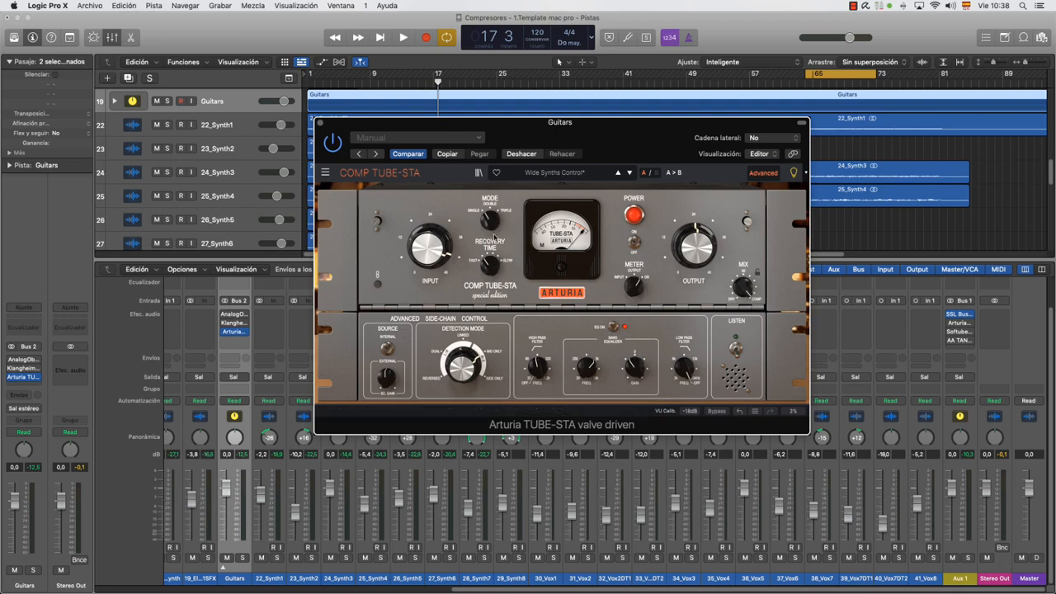
mouse_move(490, 223)
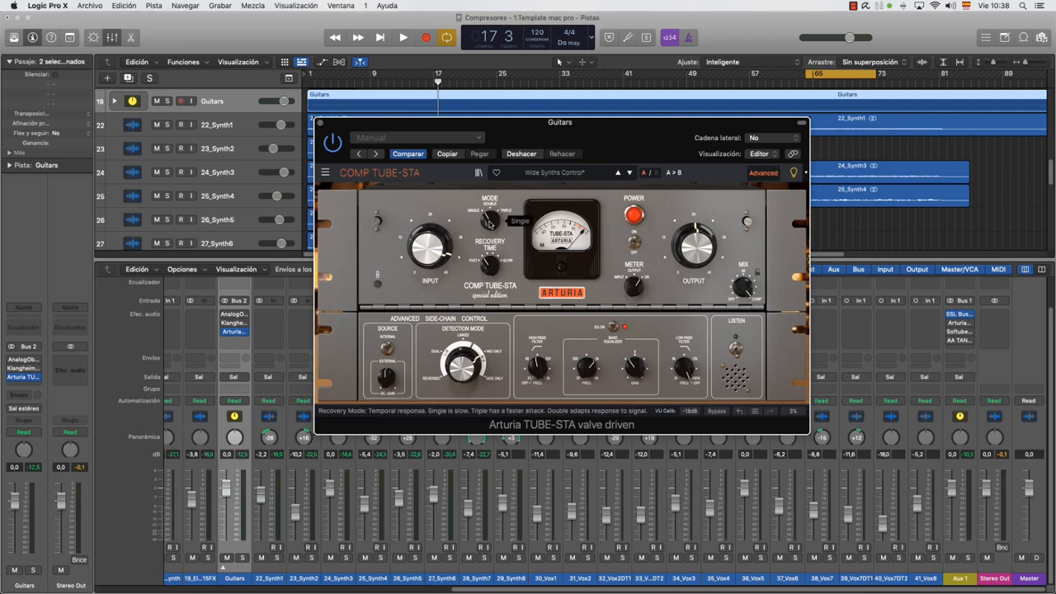
mouse_move(489, 266)
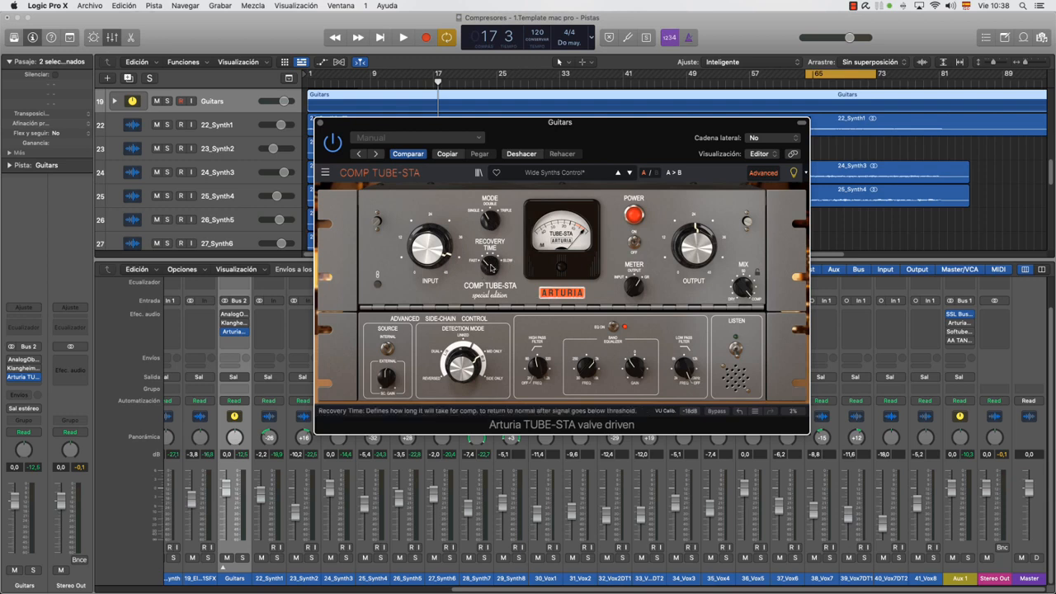
mouse_move(455, 246)
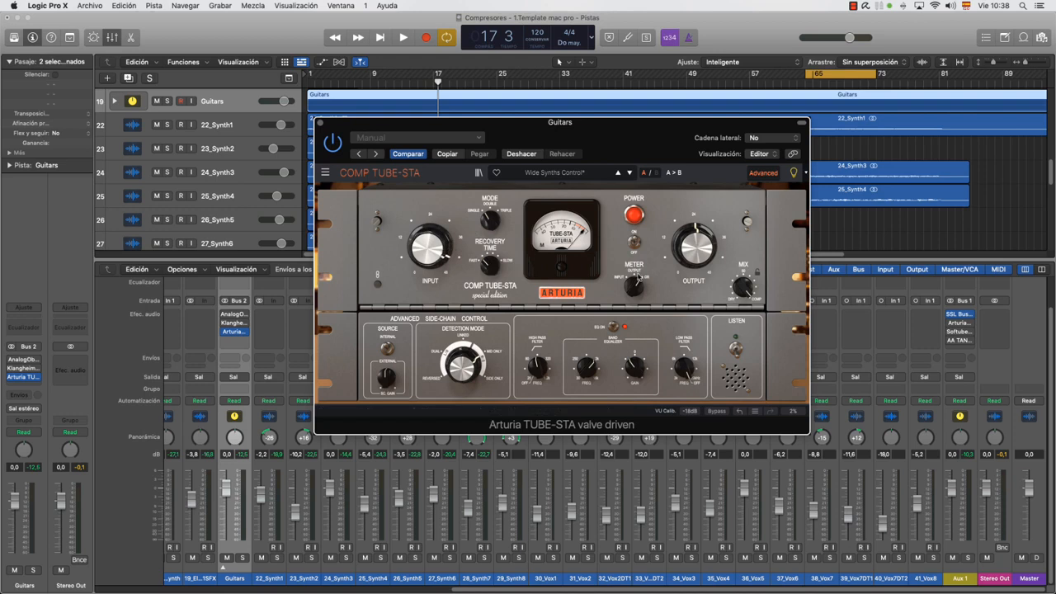
Play soloed Guitars around bar 64, lower the TUBE-STA's output, and compare the compressor active and bypassed
click(241, 560)
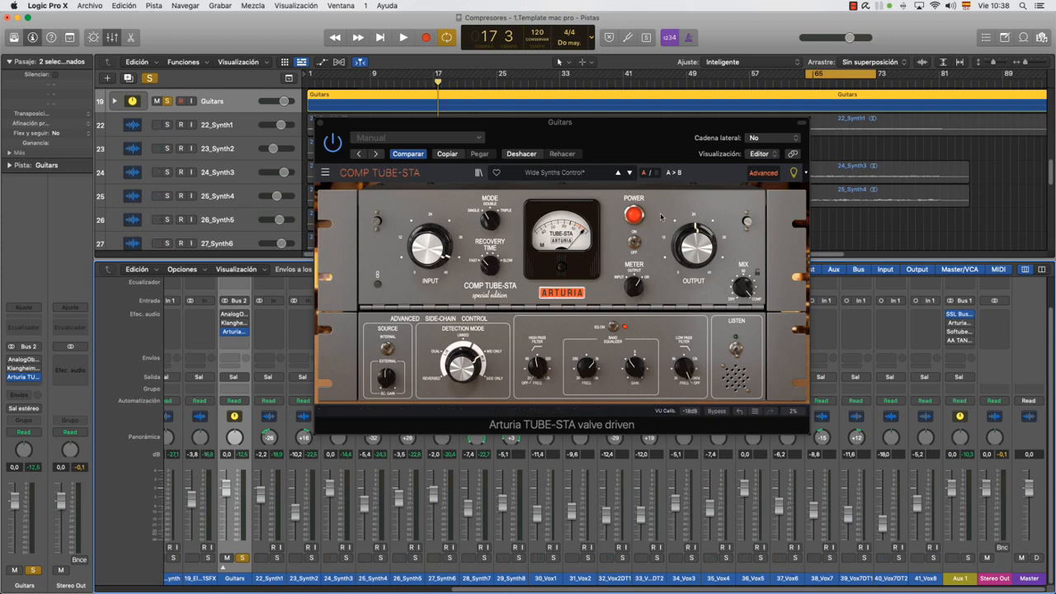
key(space)
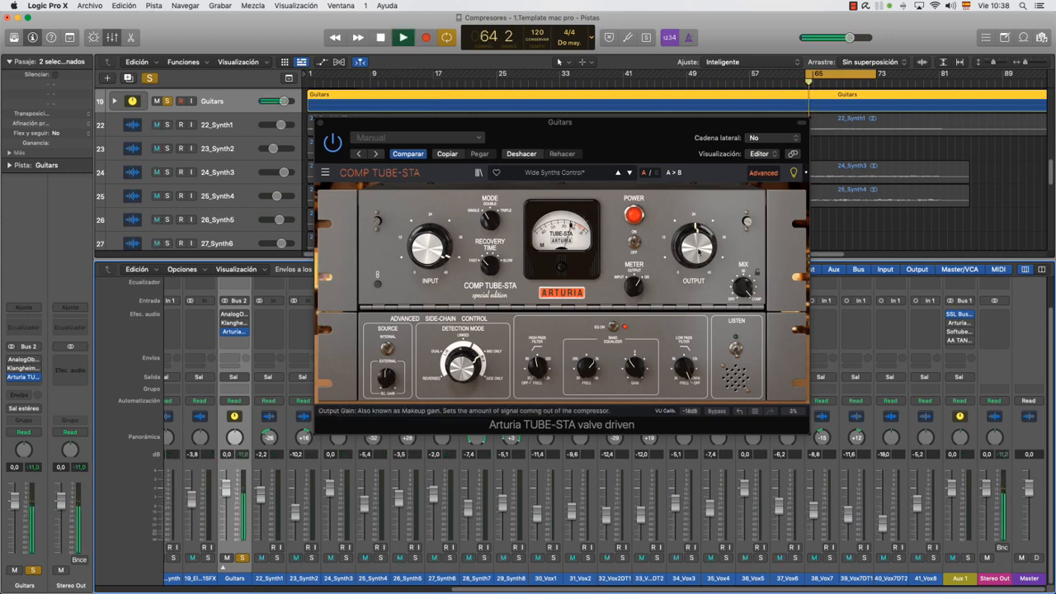
click(332, 143)
click(332, 142)
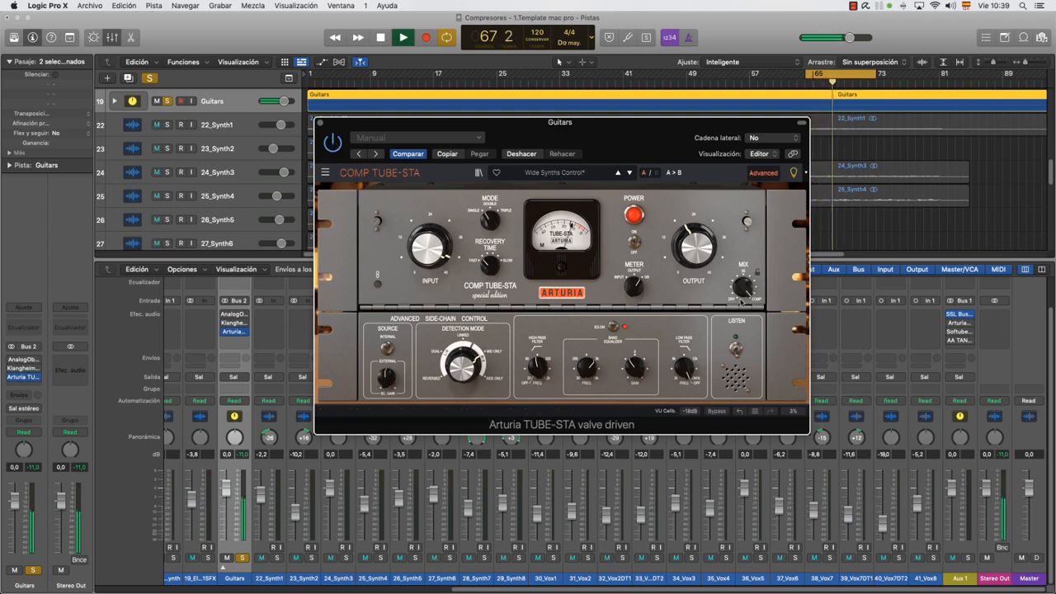
key(space)
Close the TUBE-STA, move the AnalogObsession Fairchild 660 Vari-Mu from Guitars to Stereo Out, and open it there
mouse_move(678, 270)
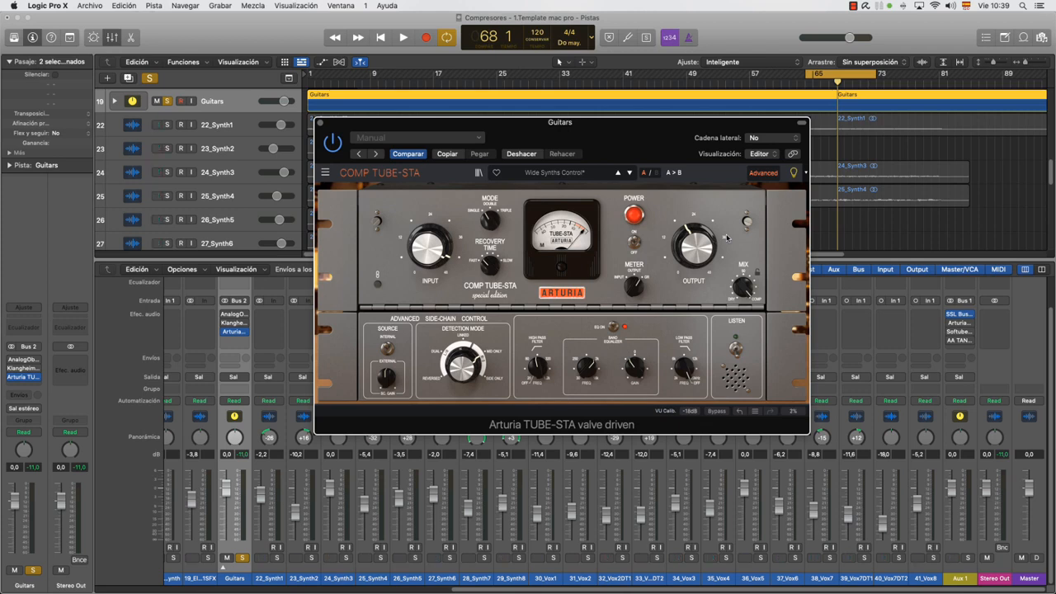
click(320, 124)
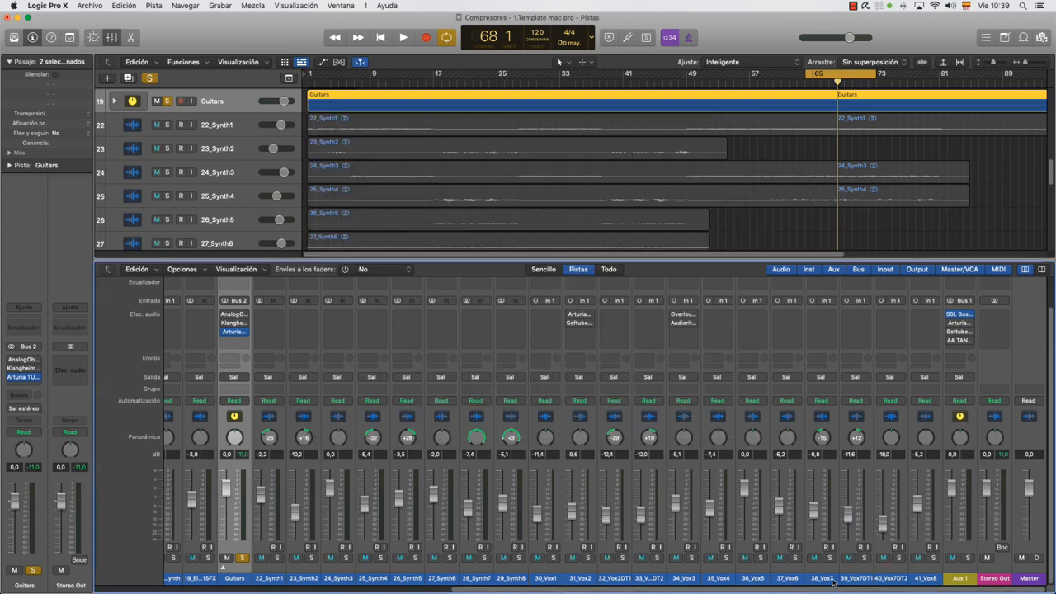
click(994, 578)
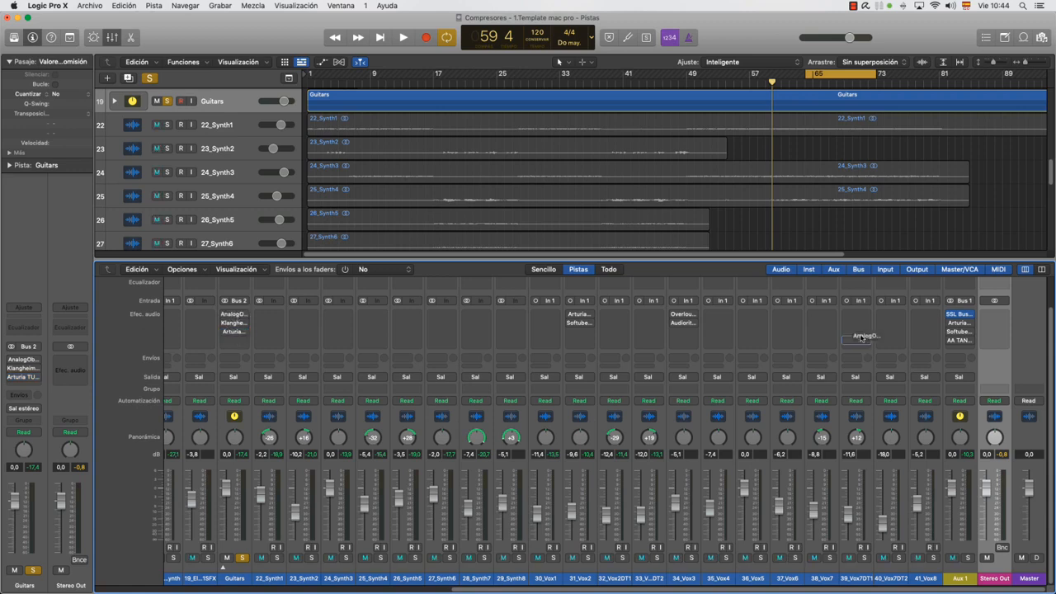
drag(998, 326, 997, 325)
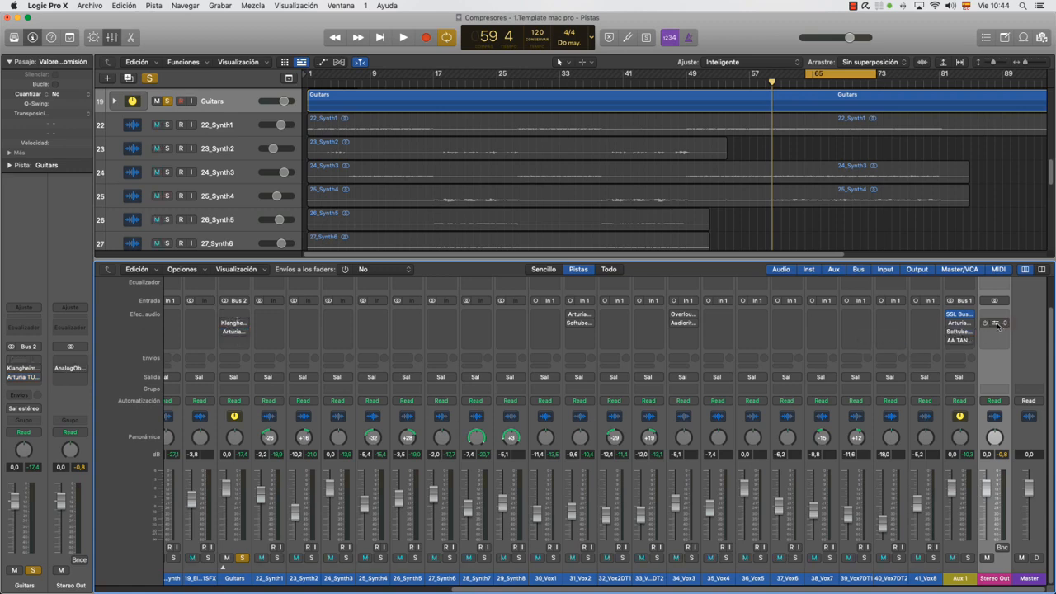
click(995, 323)
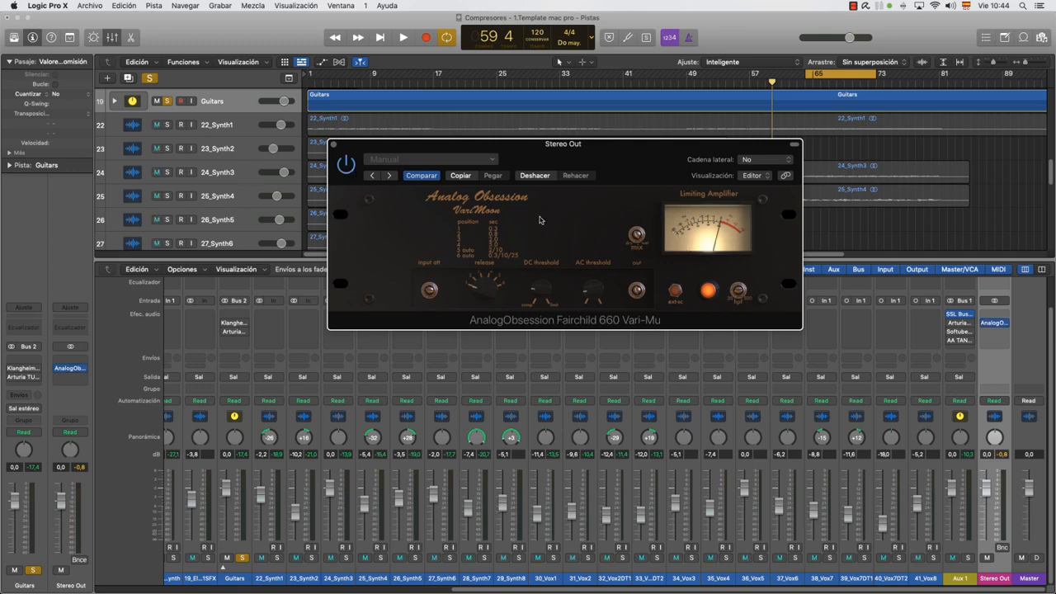
Unsolo Guitars, change the Stereo Out Fairchild 660's release, and set its AC threshold to -30 dB during full-mix playback
mouse_move(470, 281)
drag(468, 278, 469, 256)
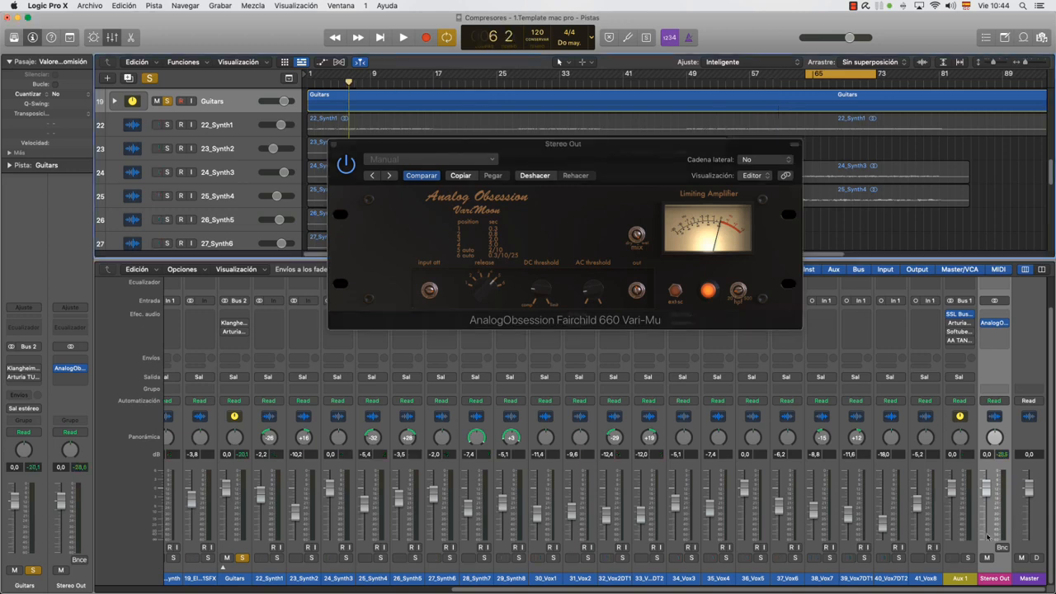
click(242, 559)
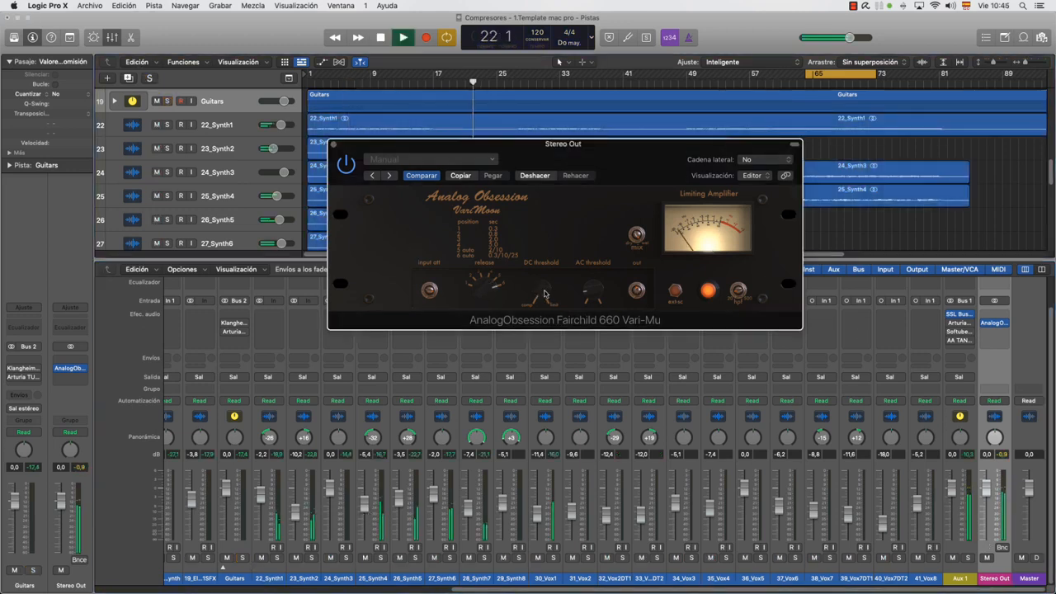
mouse_move(539, 296)
mouse_move(597, 294)
mouse_down()
mouse_move(597, 268)
mouse_move(597, 285)
mouse_up()
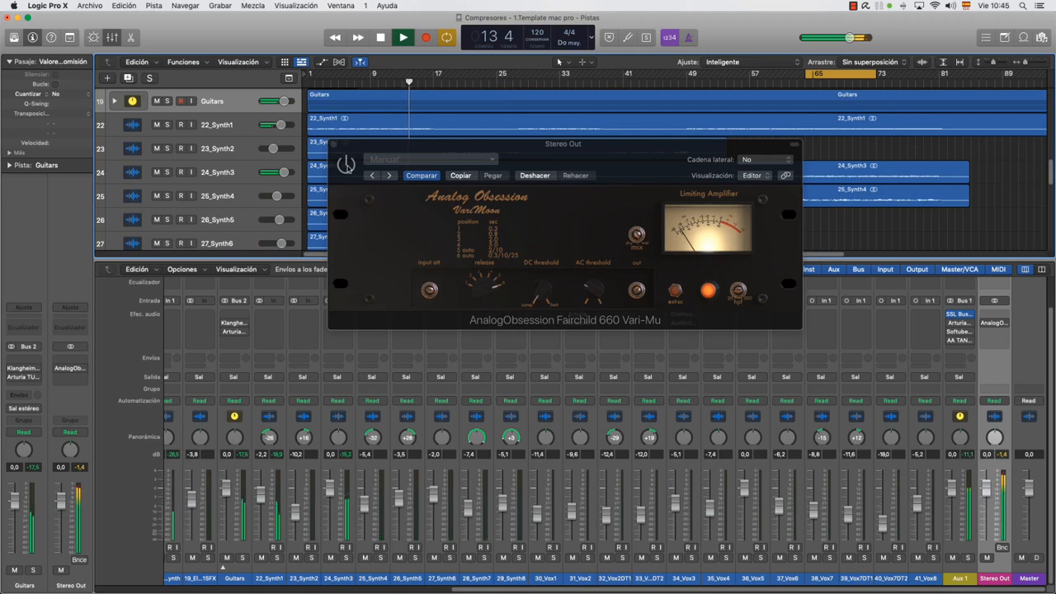
click(346, 165)
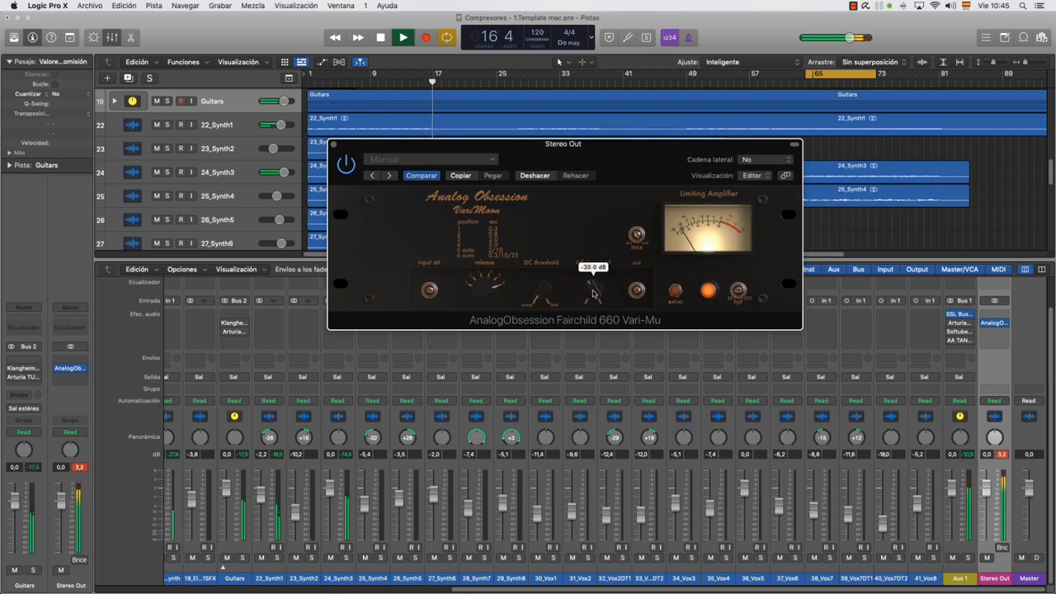
Readjust the Fairchild 660's release and AC threshold, and fine-tune its mix and output controls
mouse_move(540, 305)
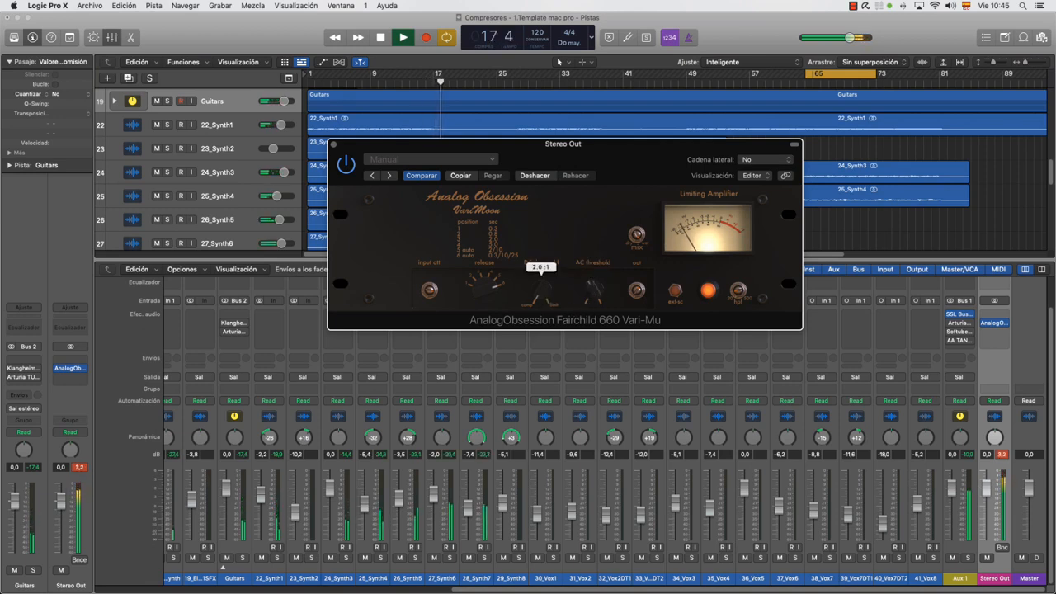
mouse_move(488, 288)
mouse_down()
mouse_move(488, 317)
mouse_move(487, 302)
mouse_up()
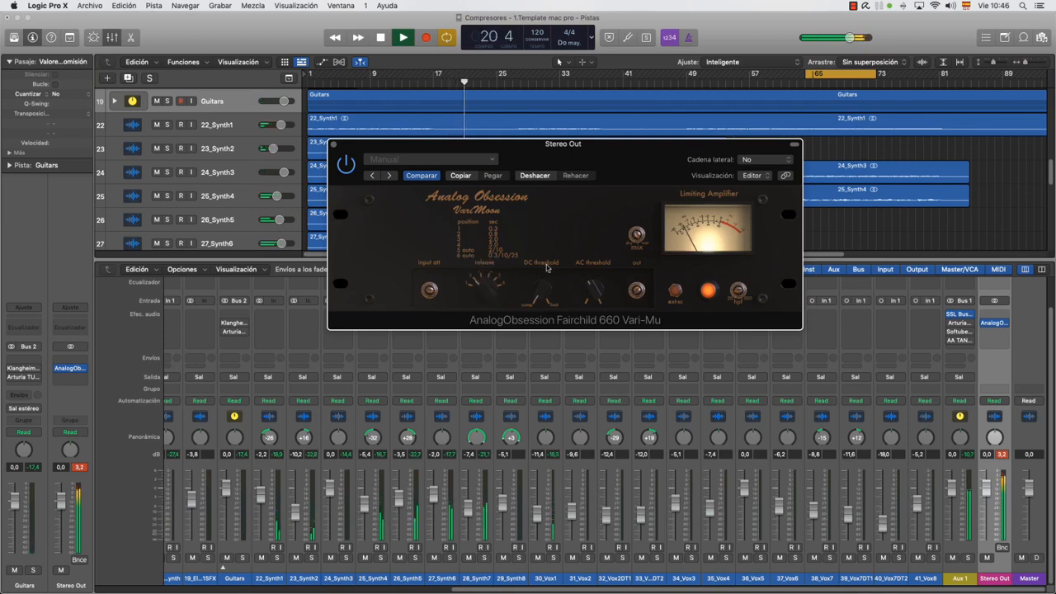
drag(594, 290, 593, 282)
drag(636, 234, 636, 234)
drag(636, 290, 636, 291)
double_click(636, 292)
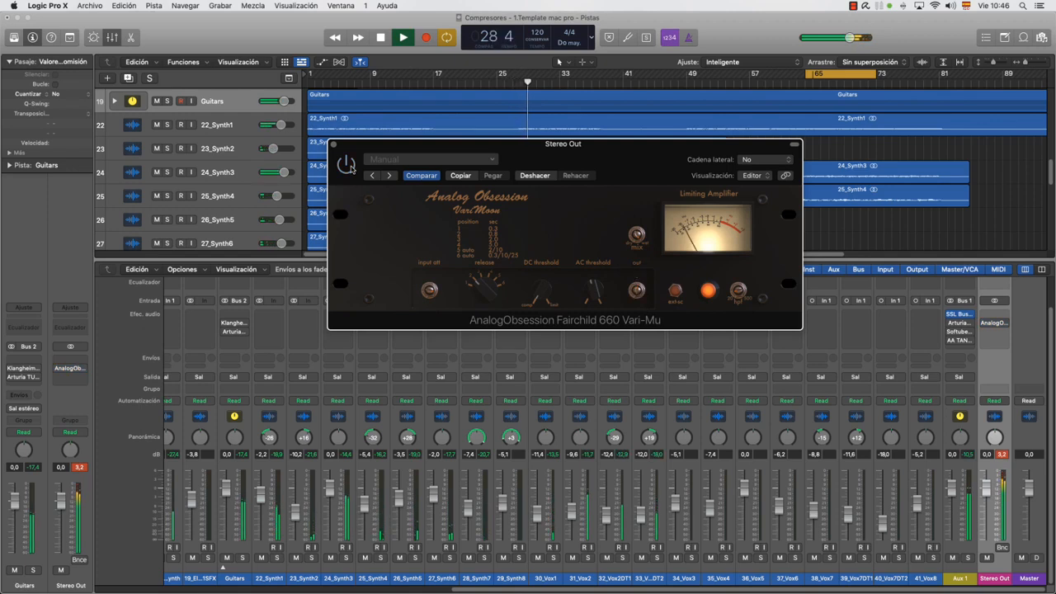
Replay the full mix from bar 6 and compare the Stereo Out Fairchild 660 active and bypassed
click(350, 167)
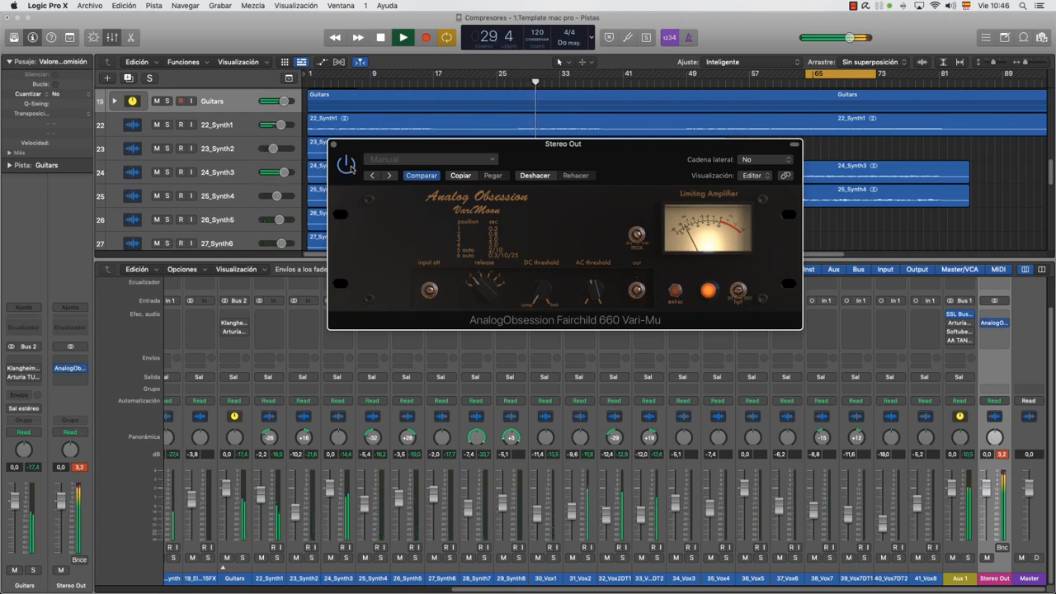
click(351, 81)
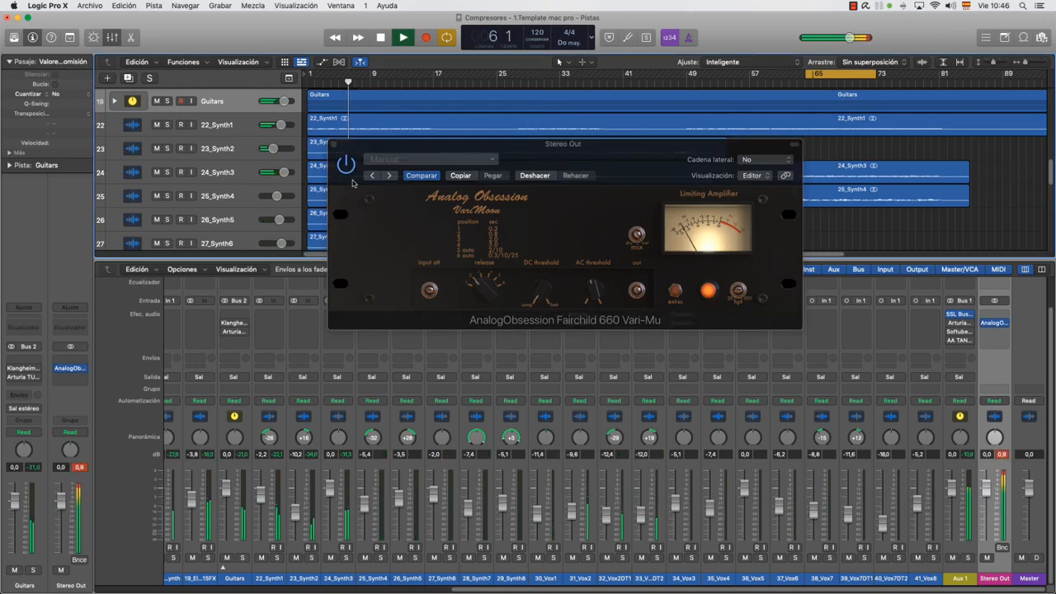
click(346, 165)
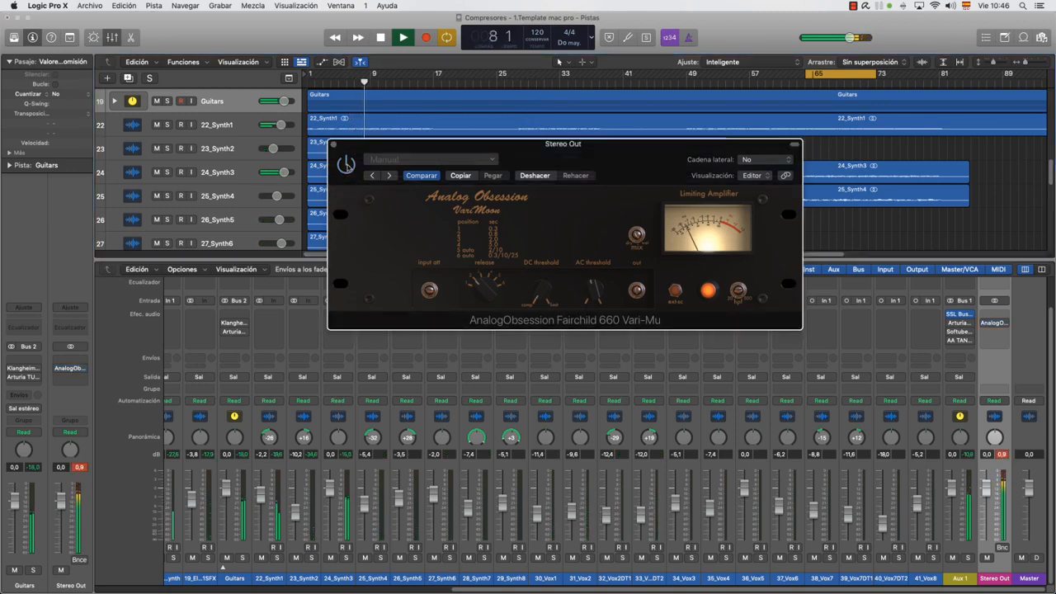
click(347, 165)
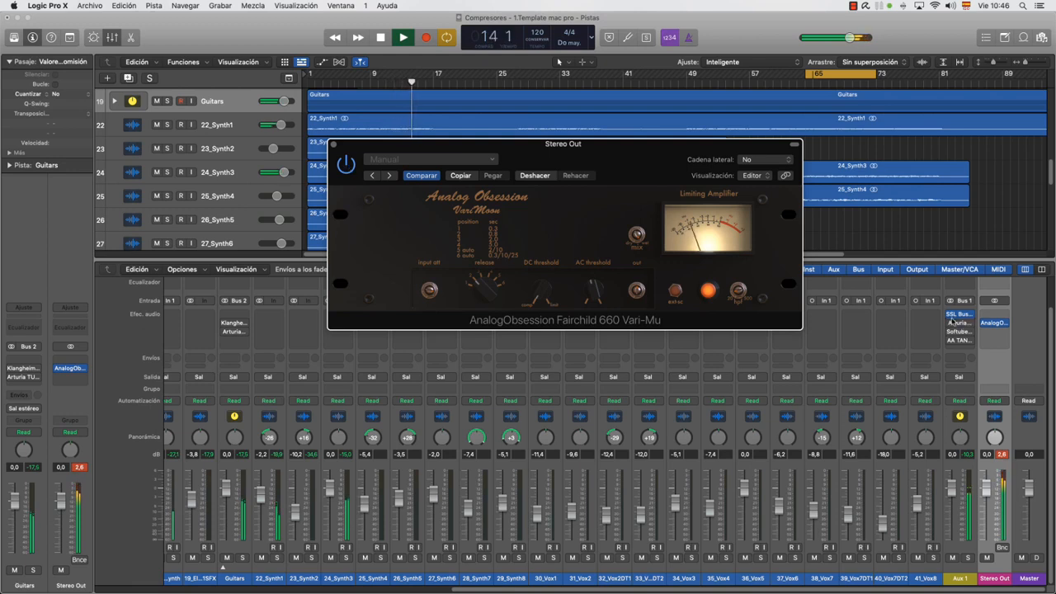
click(346, 166)
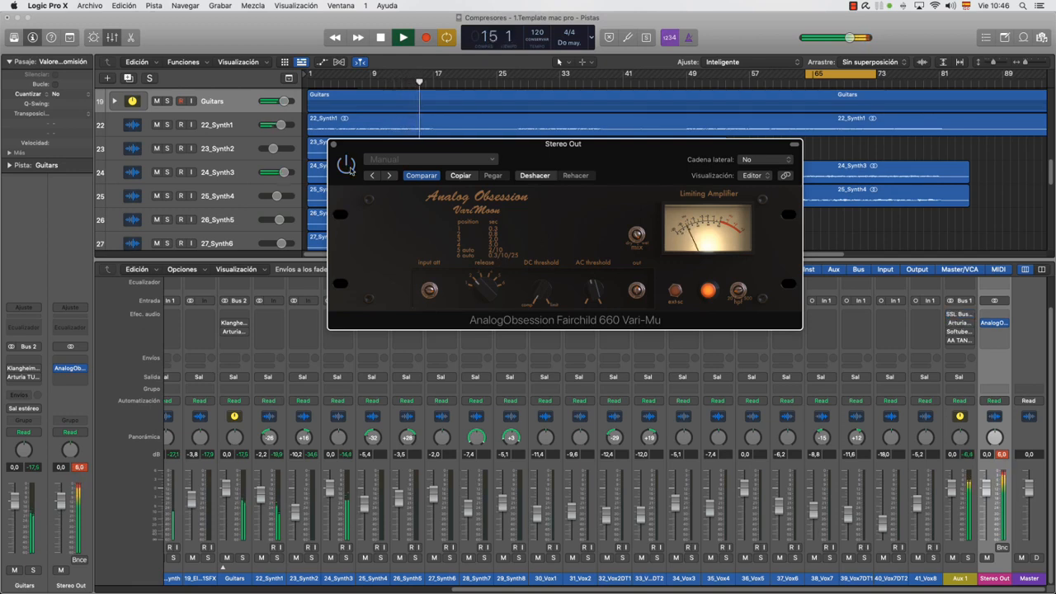
Continue toggling the Stereo Out Fairchild 660's bypass during full-mix playback up to bar 31, leave it active, and stop playback
click(346, 166)
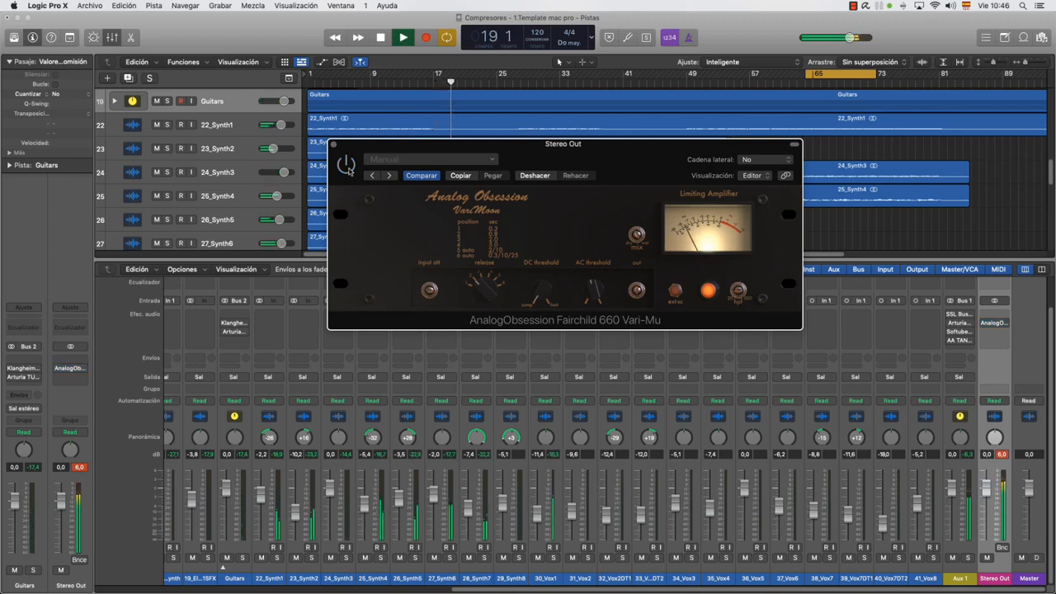
click(347, 167)
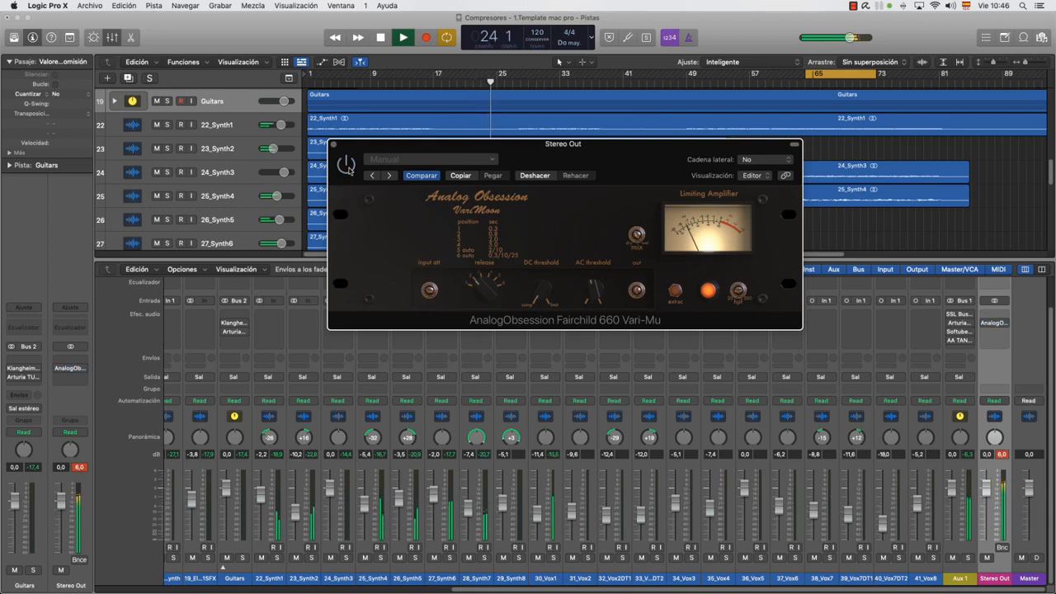
click(350, 169)
click(347, 168)
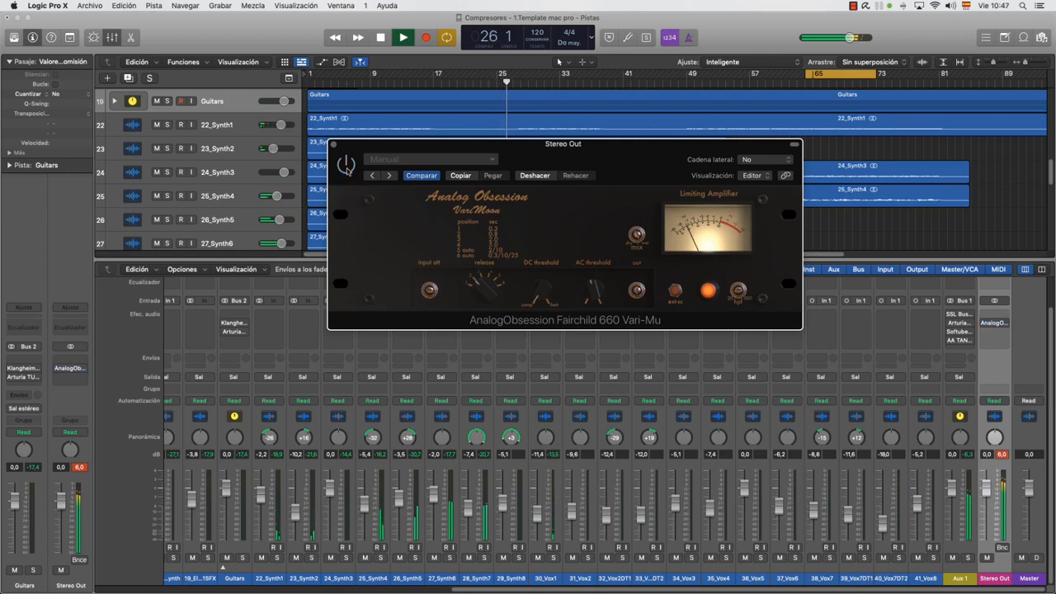
click(347, 169)
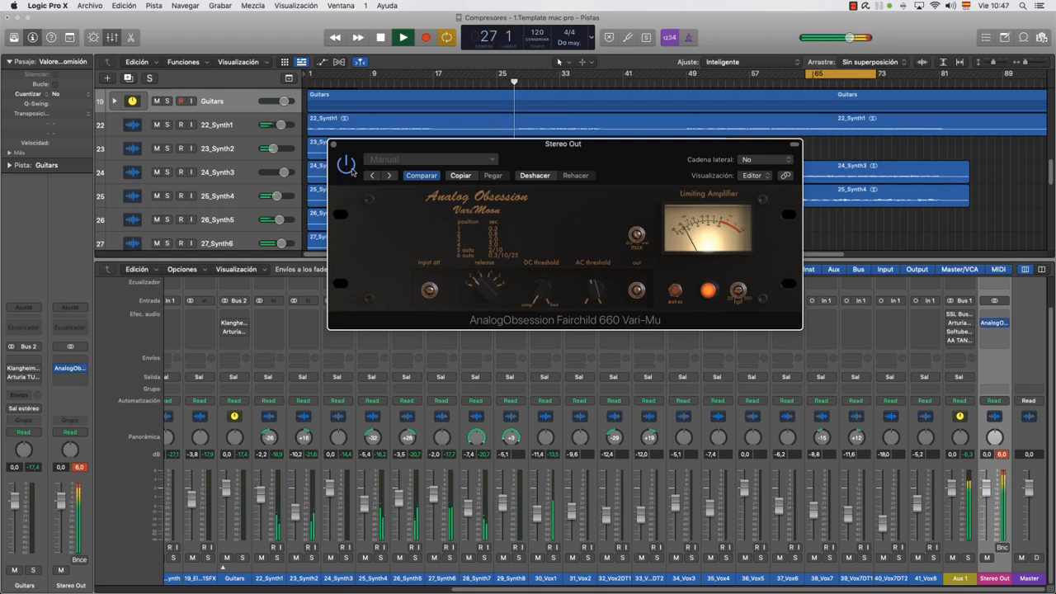
click(348, 169)
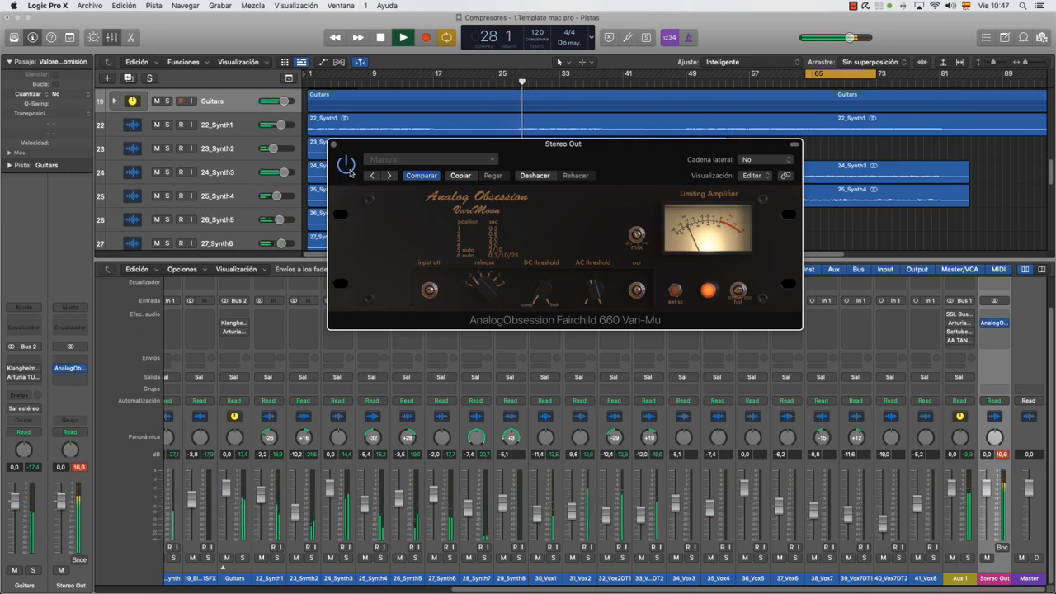
click(348, 171)
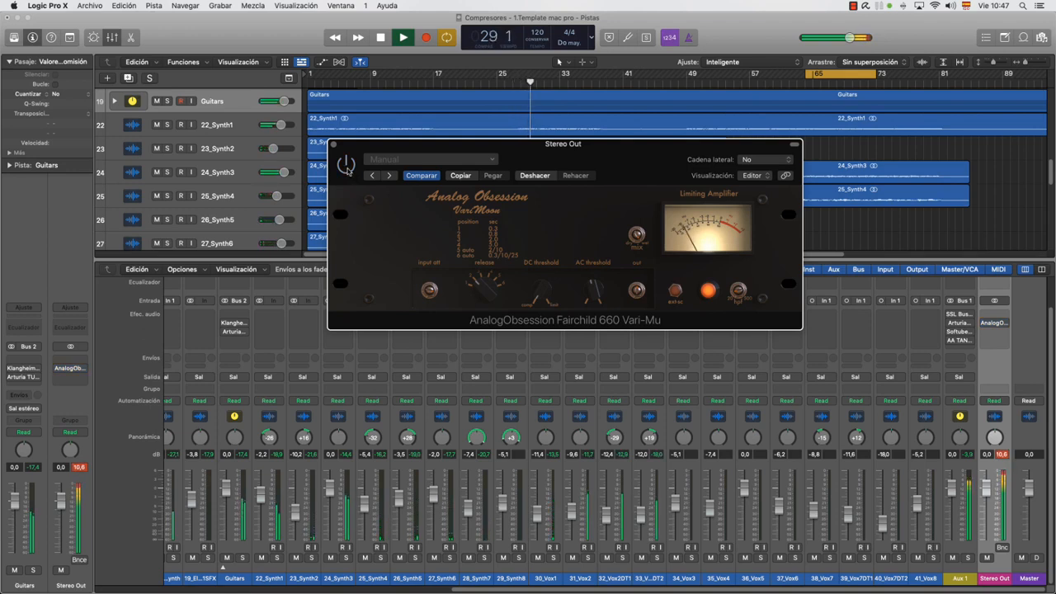
click(348, 169)
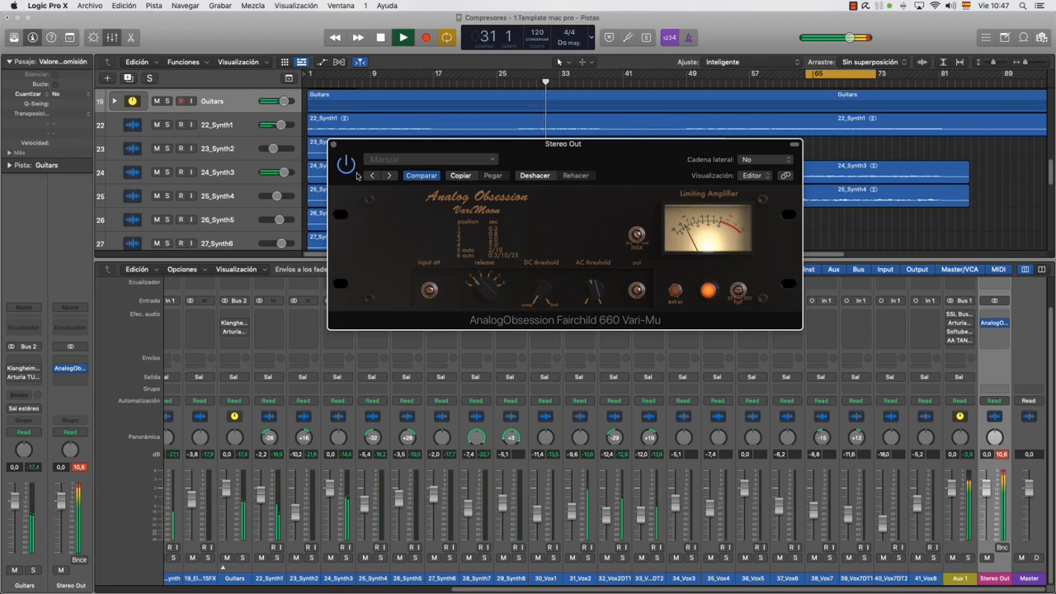
key(space)
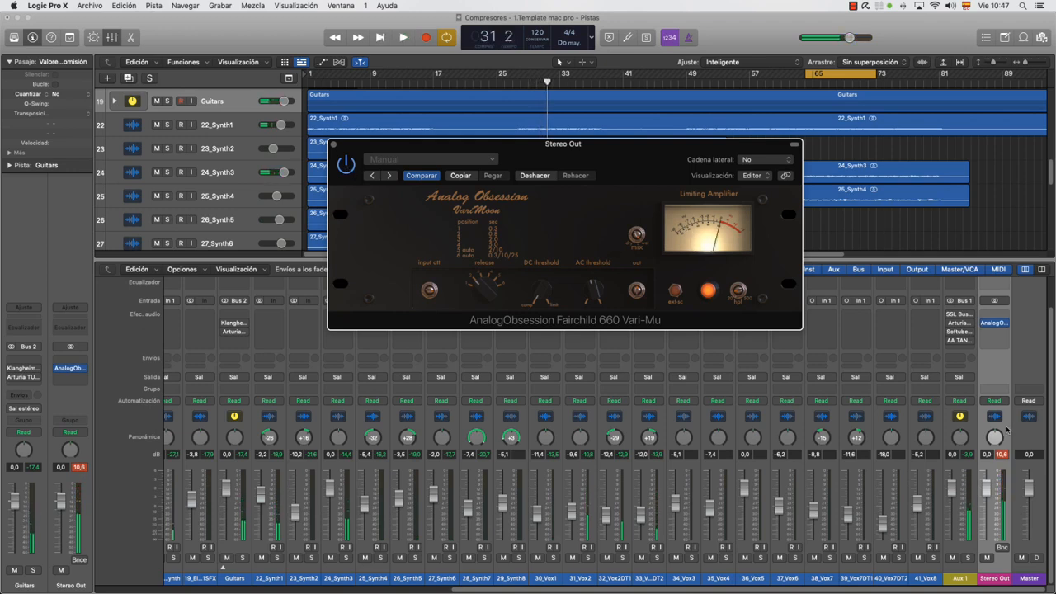
Clear the Stereo Out peak indicator and lower the Stereo Out fader to -0.3 dB
click(1002, 455)
drag(986, 488, 986, 489)
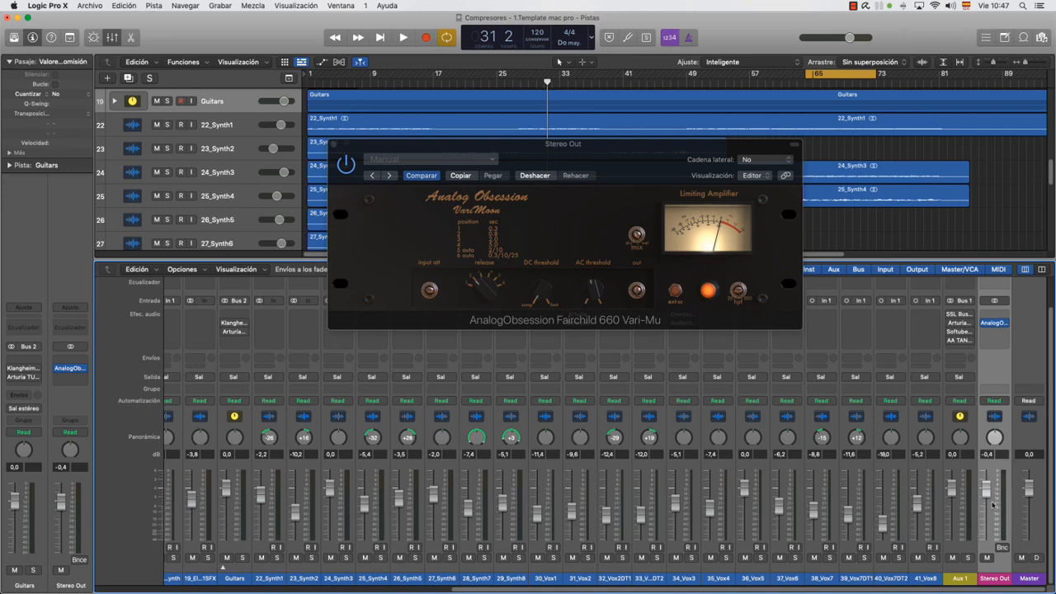
drag(986, 493, 986, 491)
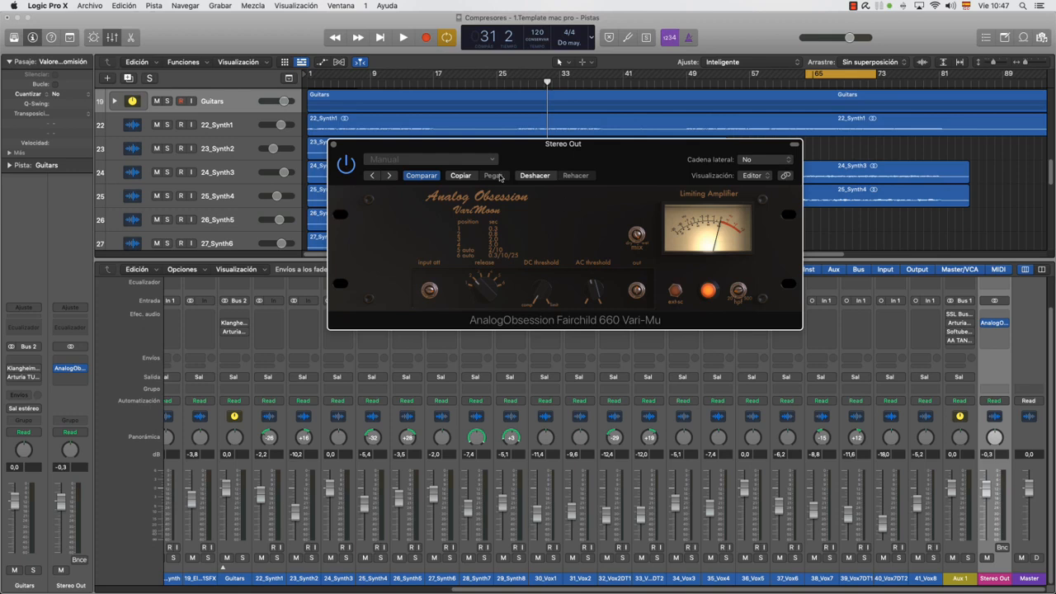
Hide the mixer, move the Fairchild 660 window lower, and compare the mix from bar 7 with the compressor bypassed and active
click(355, 83)
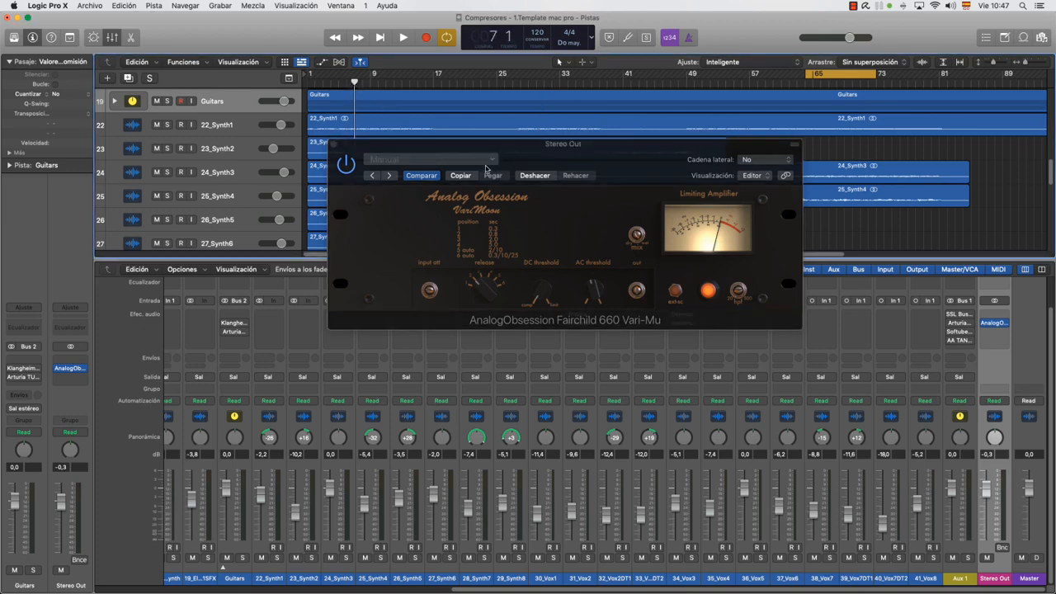
key(x)
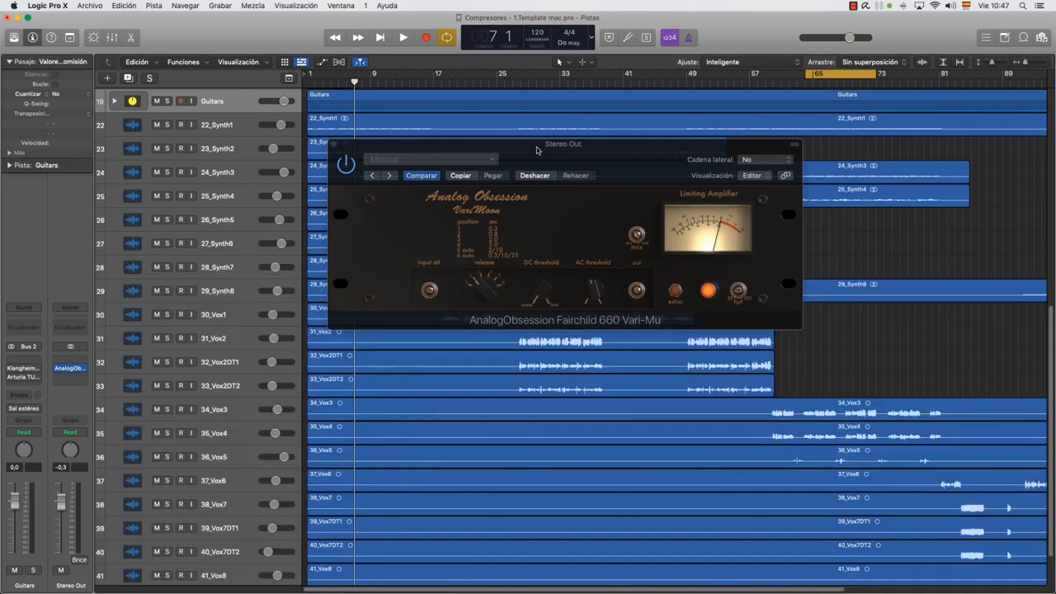
drag(536, 149, 581, 382)
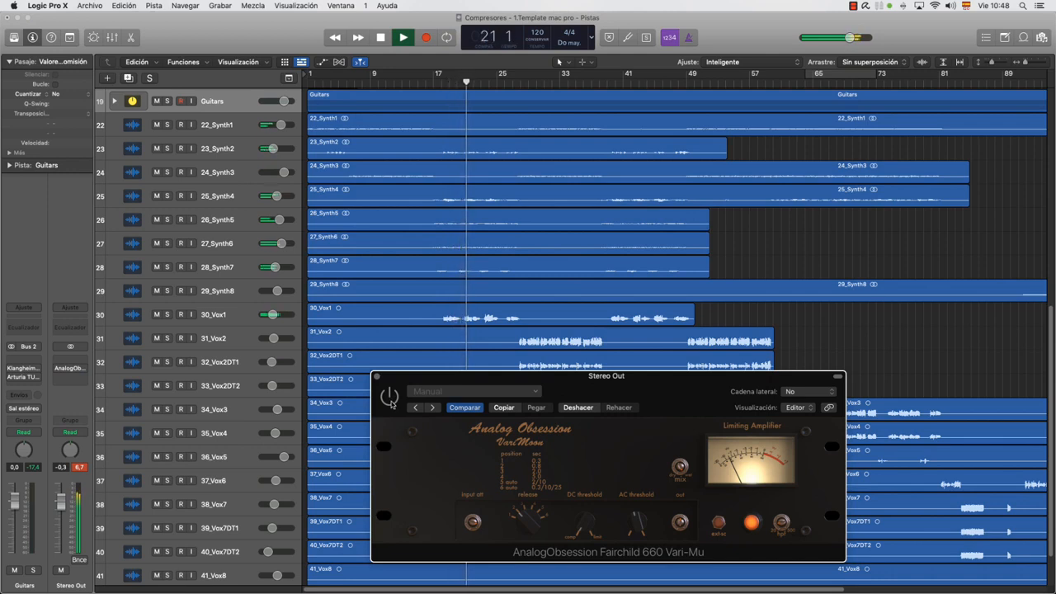
click(389, 399)
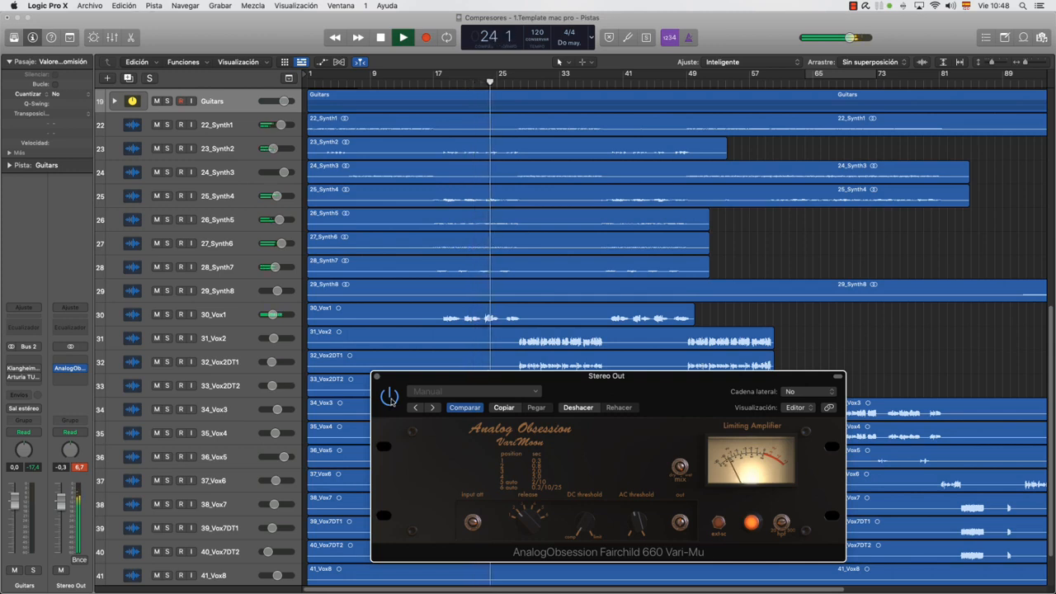
click(389, 398)
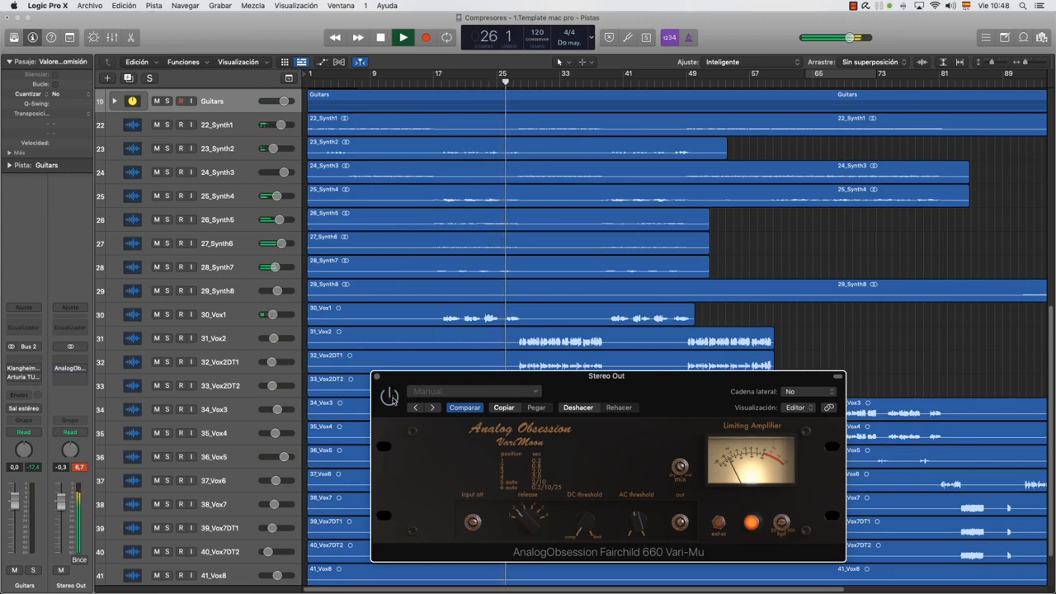
click(390, 397)
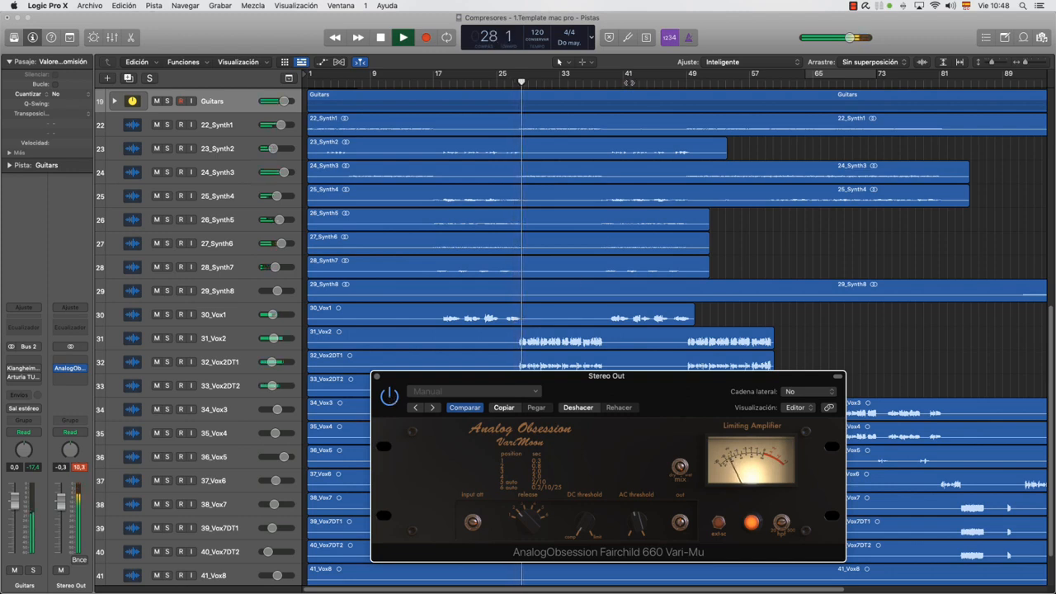
Jump playback to about bar 42 and compare that section with the Fairchild 660 bypassed and active
click(636, 80)
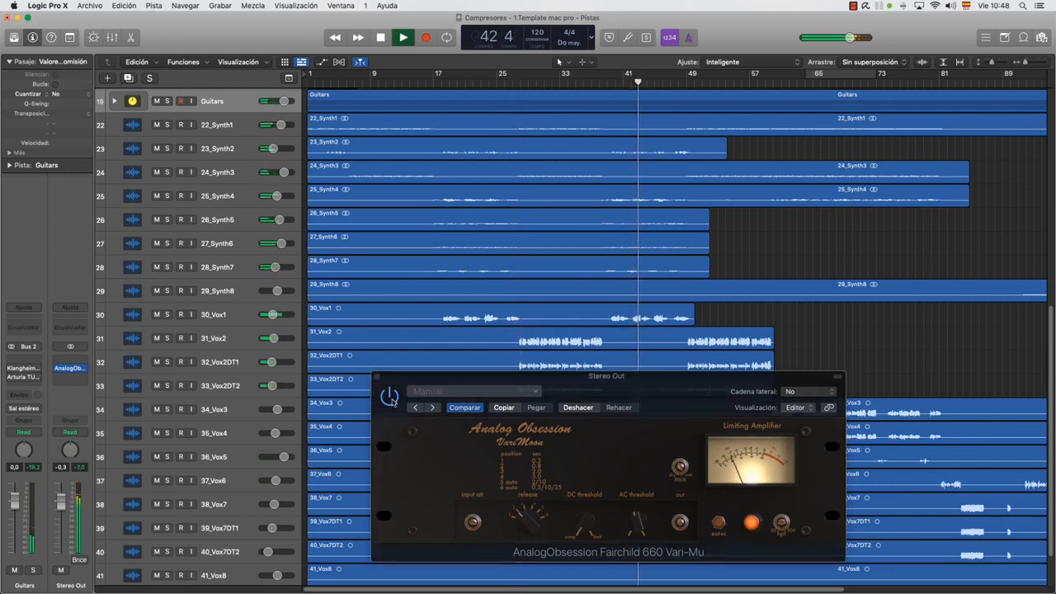
click(390, 397)
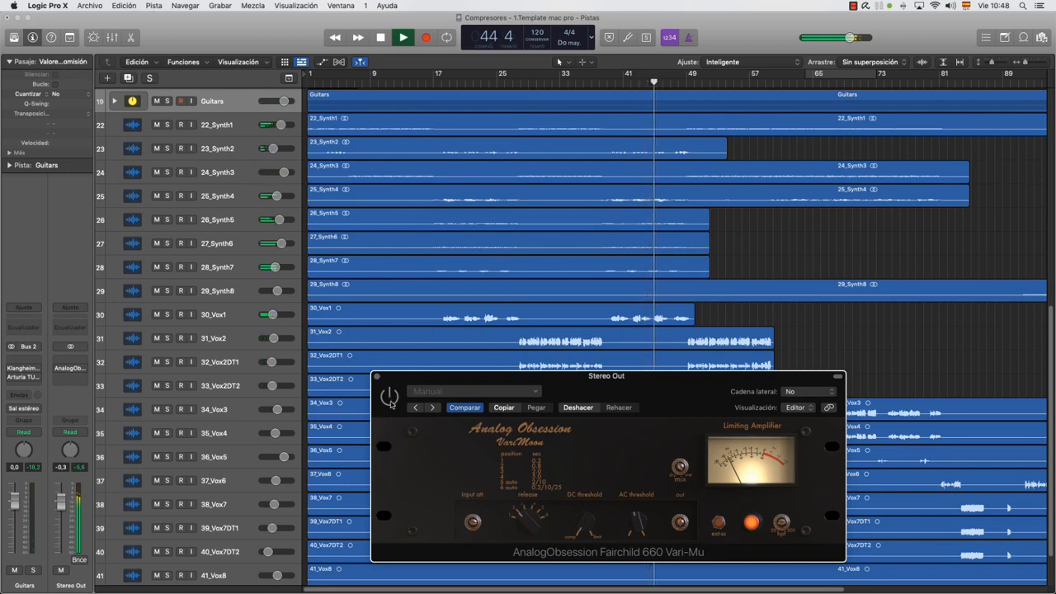
click(390, 397)
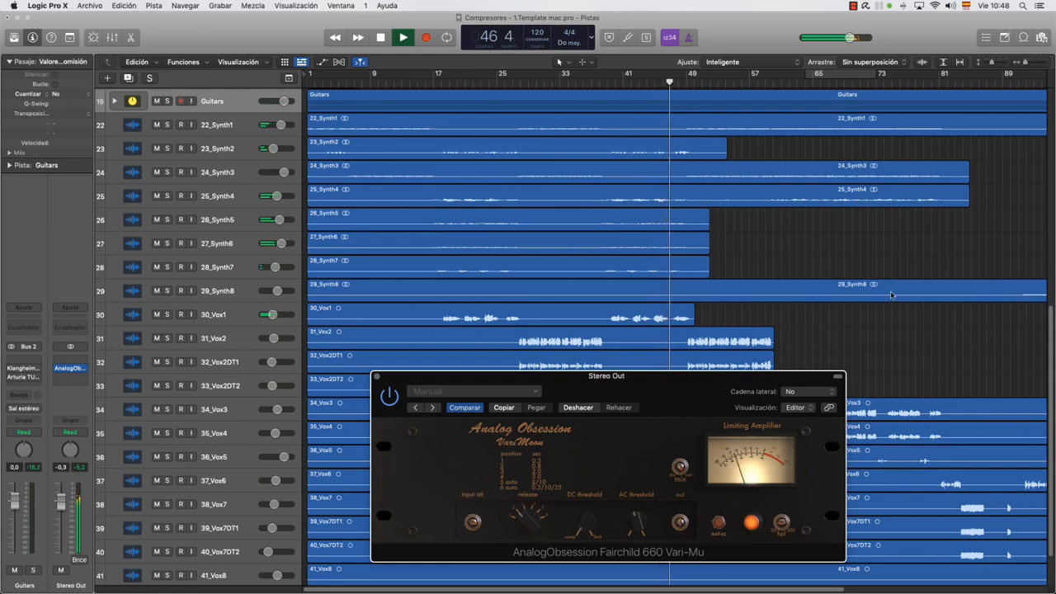
Jump playback to about bar 81, compare the section with the Fairchild 660 bypassed and active, and stop playback
click(938, 82)
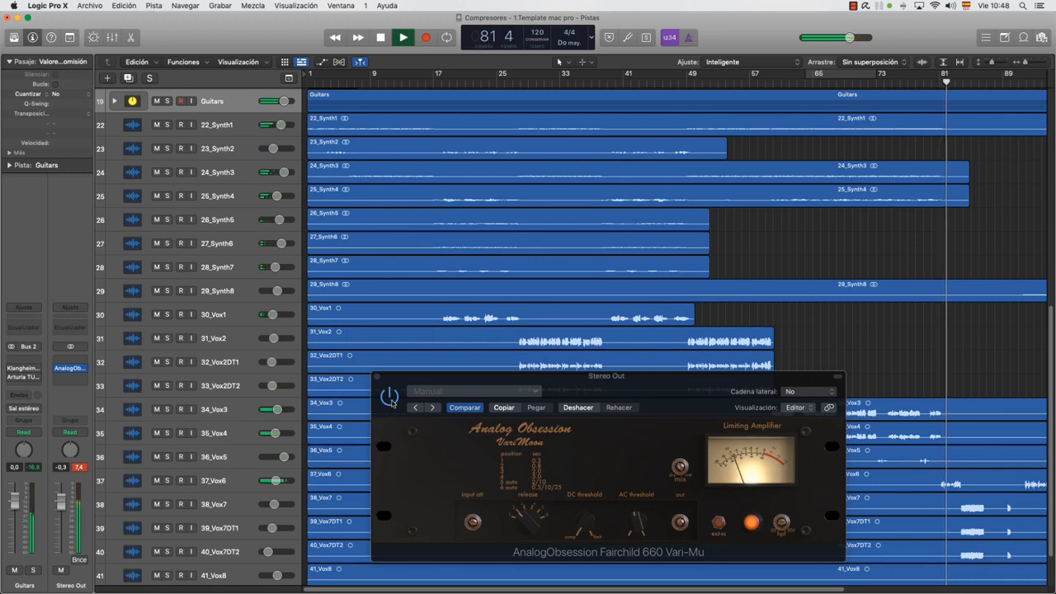
click(392, 404)
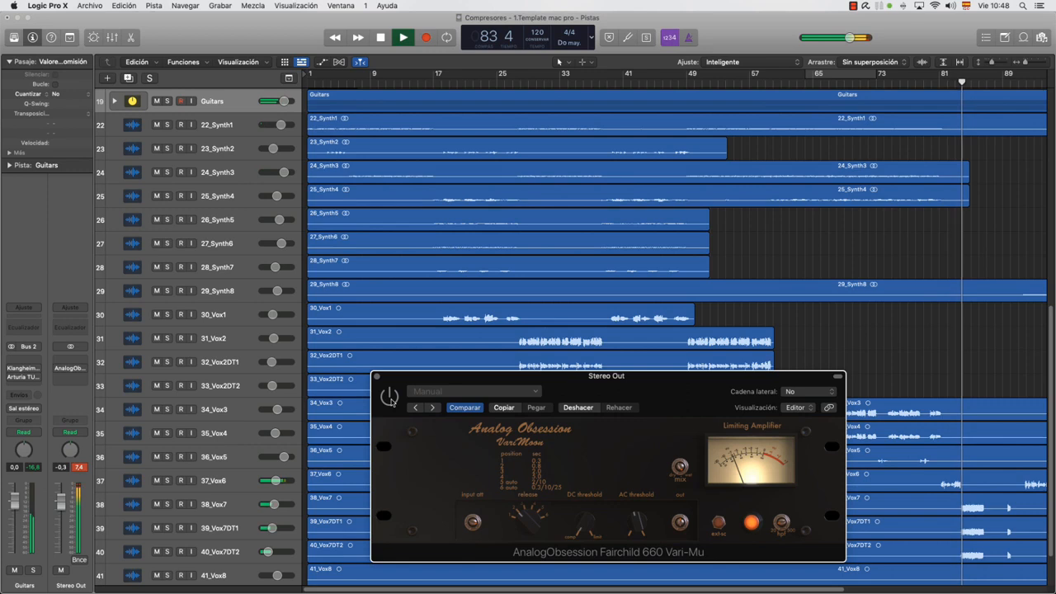
click(391, 400)
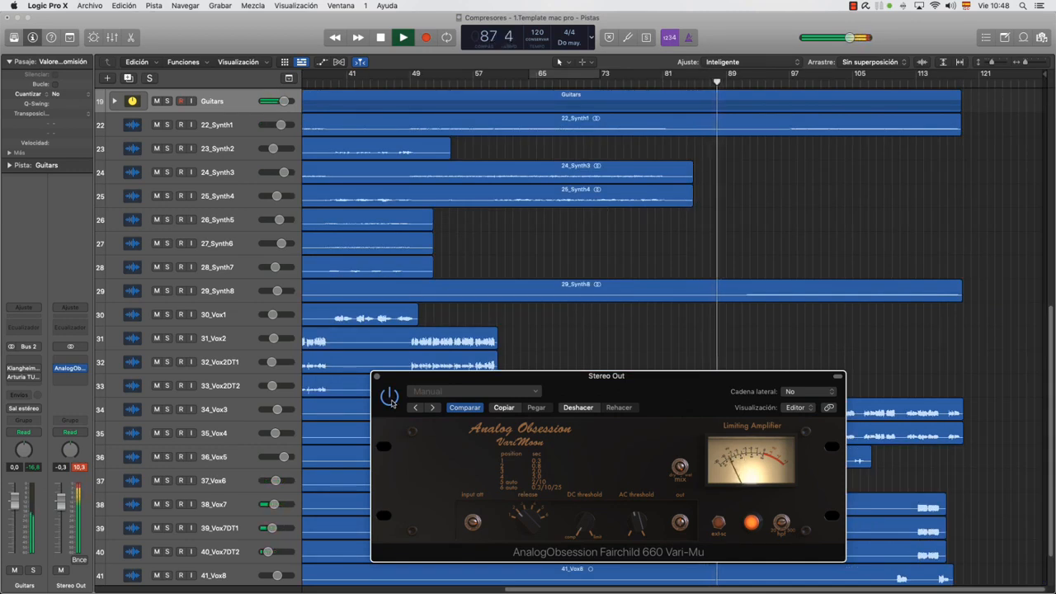
click(389, 398)
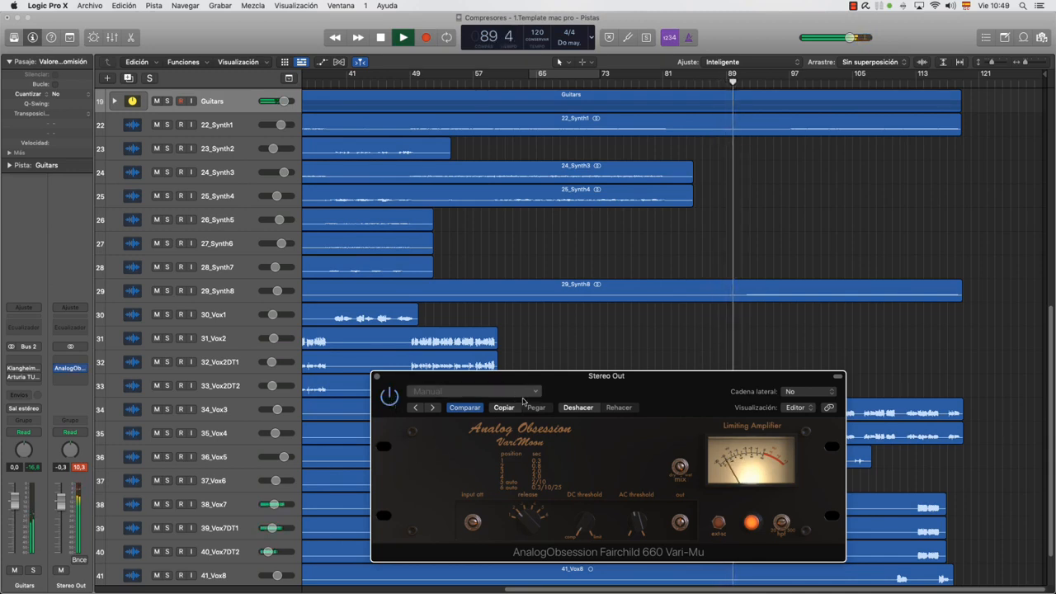
key(space)
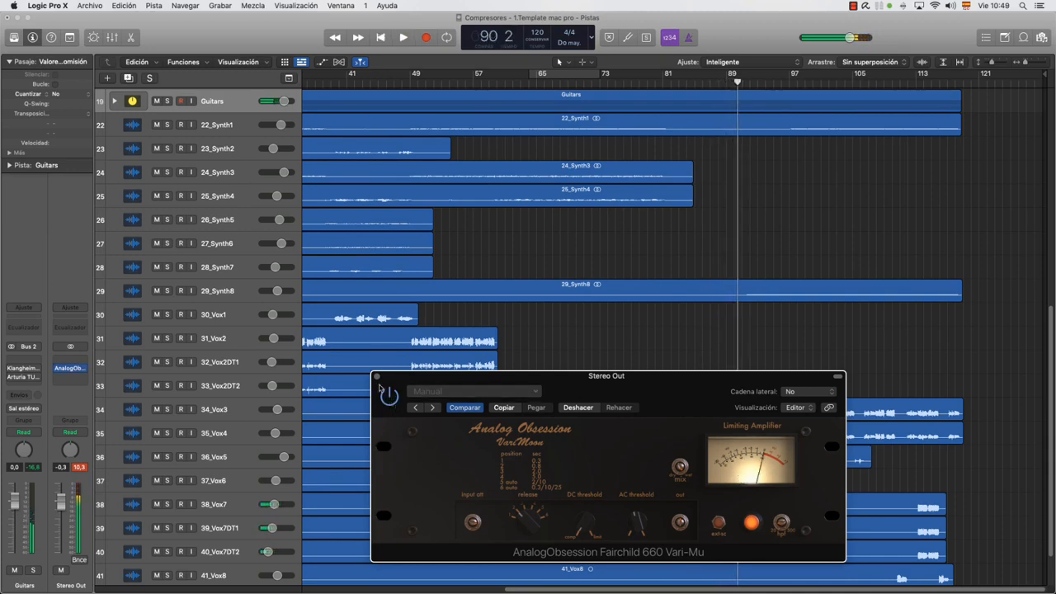
Review the Stereo Out Fairchild 660 once more, close it, bring back the mixer, and clear the Stereo Out peak indicator
click(377, 376)
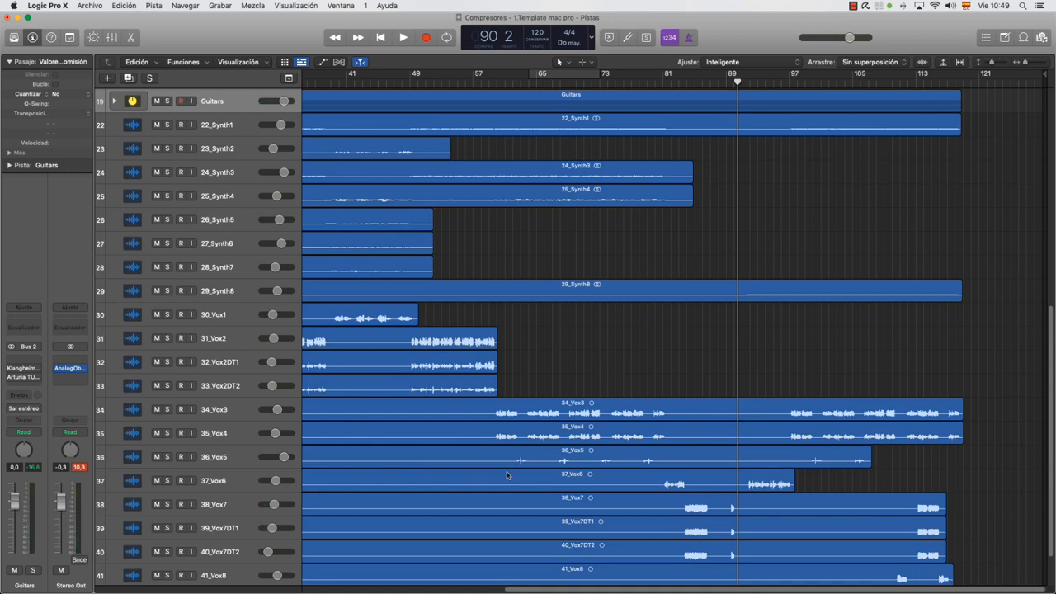
click(71, 367)
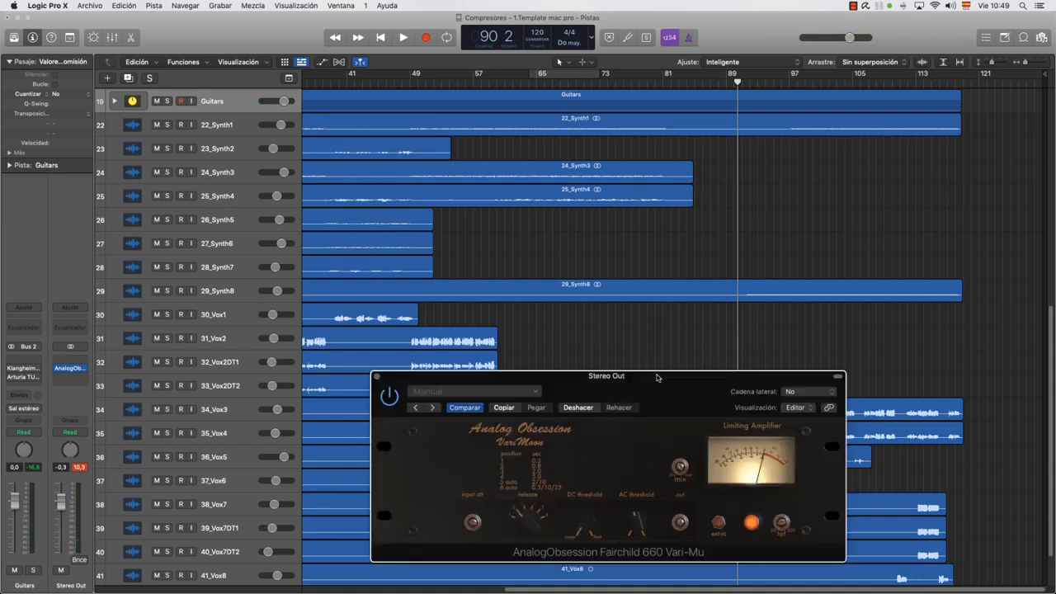
drag(657, 378, 648, 286)
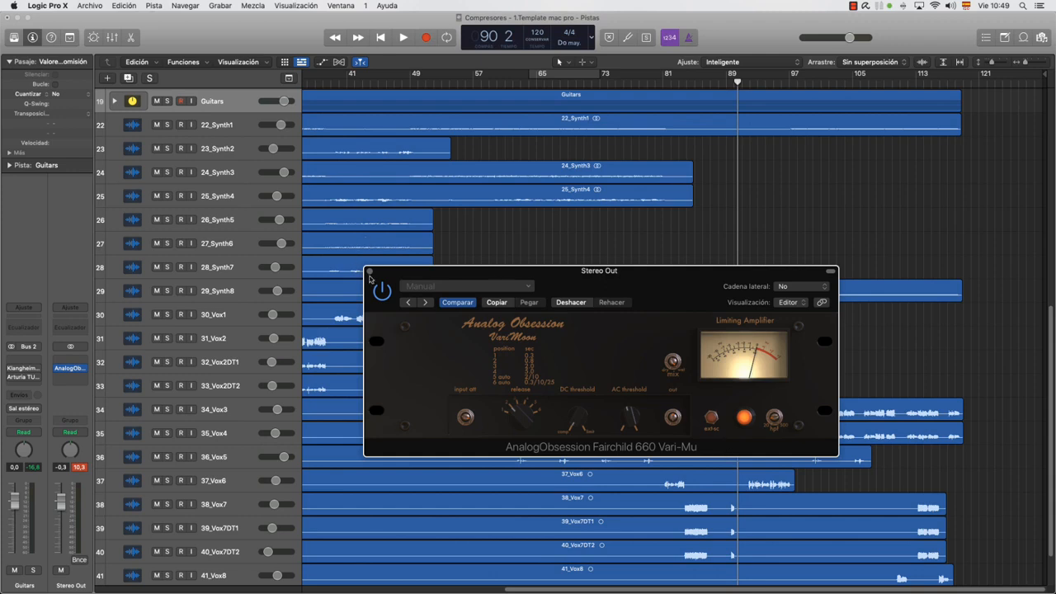
click(369, 273)
key(x)
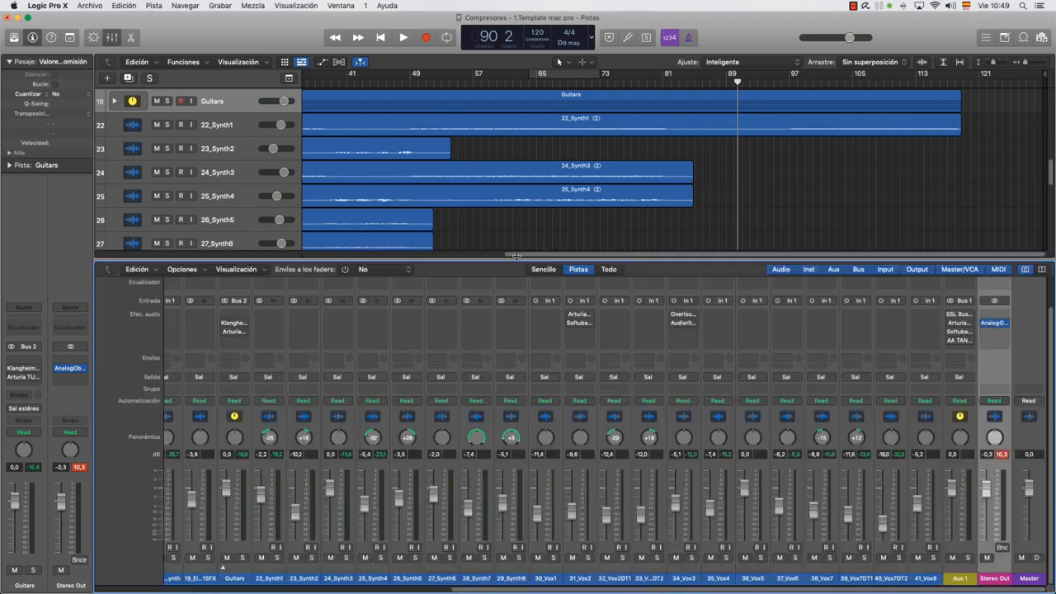
click(80, 467)
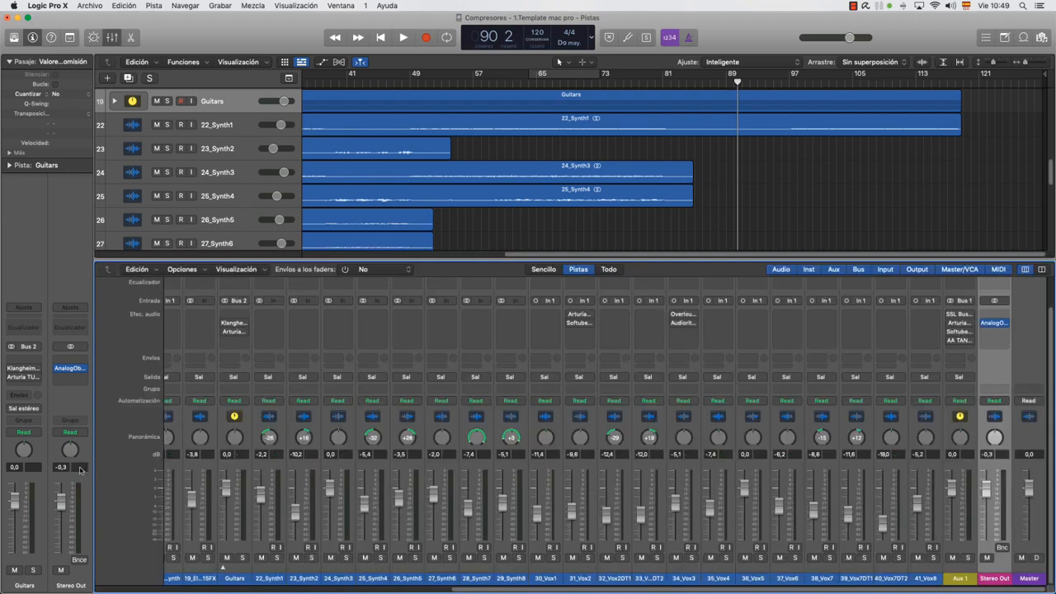
Open the Klangheim MJUC Tube Comp on Guitars and the Arturia FET-76 on 31_Vox2, placing one above the other
click(238, 324)
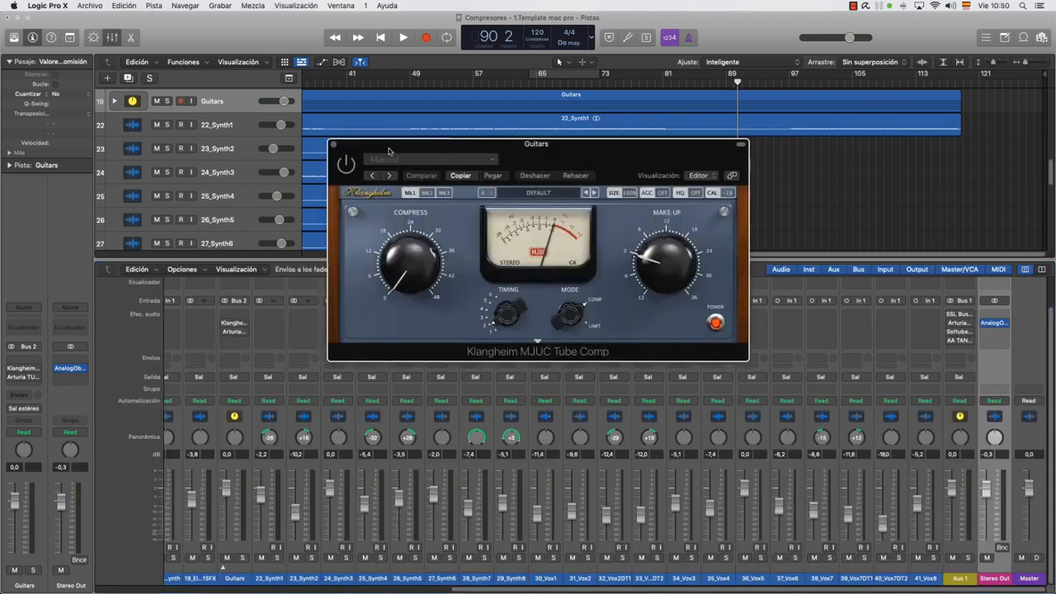
drag(334, 153, 52, 26)
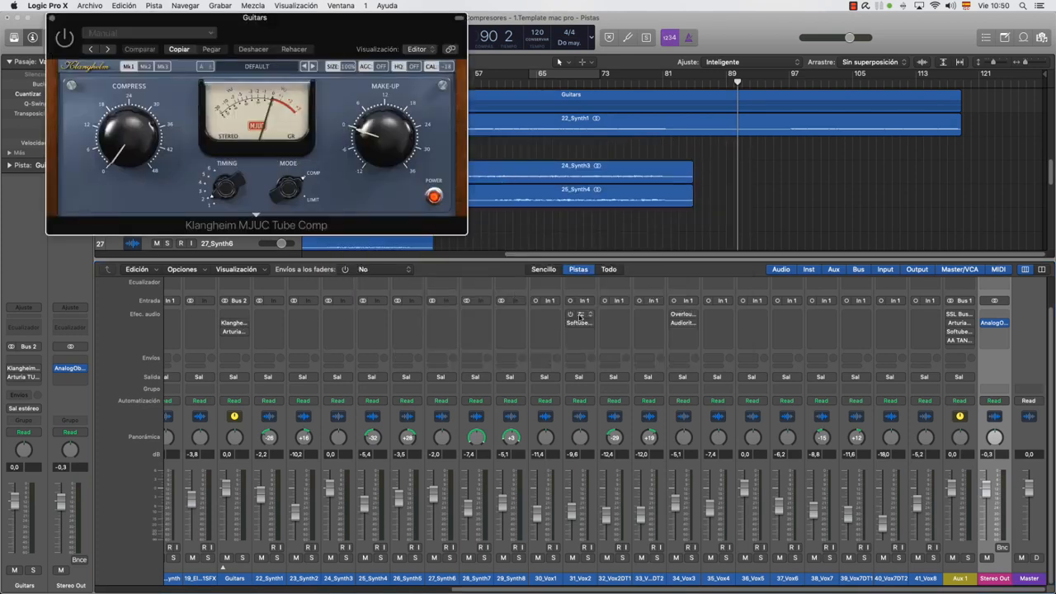
click(580, 318)
drag(783, 235, 289, 269)
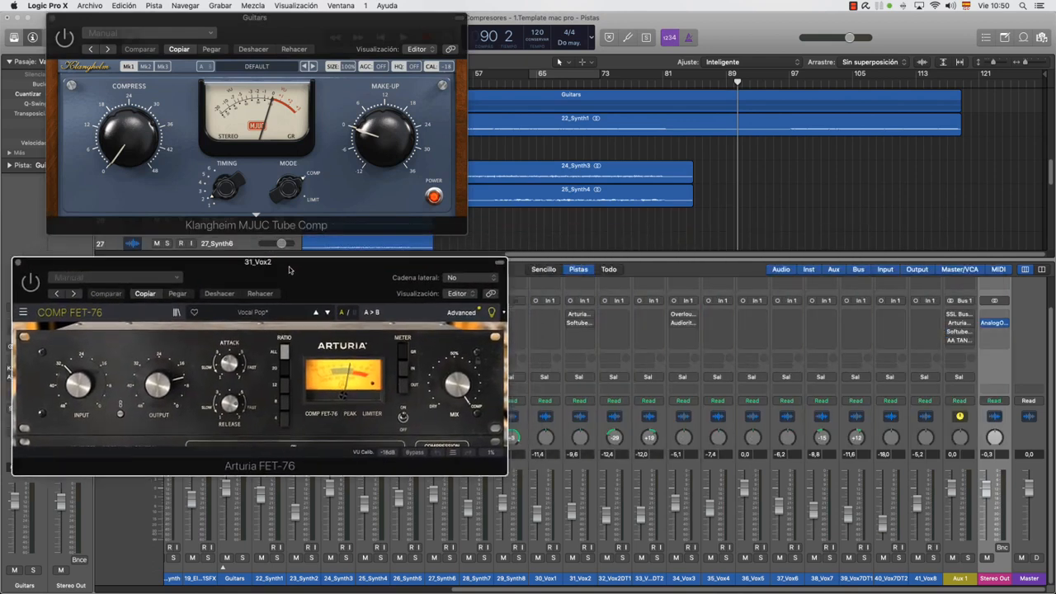
Open the Overloud Opto LA-2/LA-3 on 34_Vox3 and the SSL BusCompresor 2 on Aux 1, arranging them beside the other compressors
click(683, 318)
drag(572, 231, 804, 63)
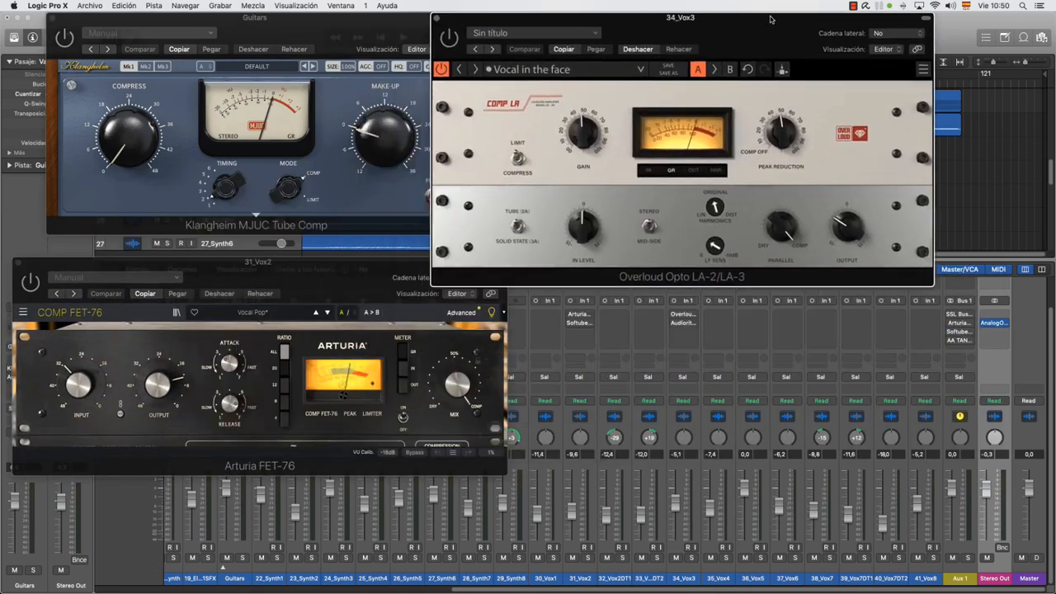
click(961, 316)
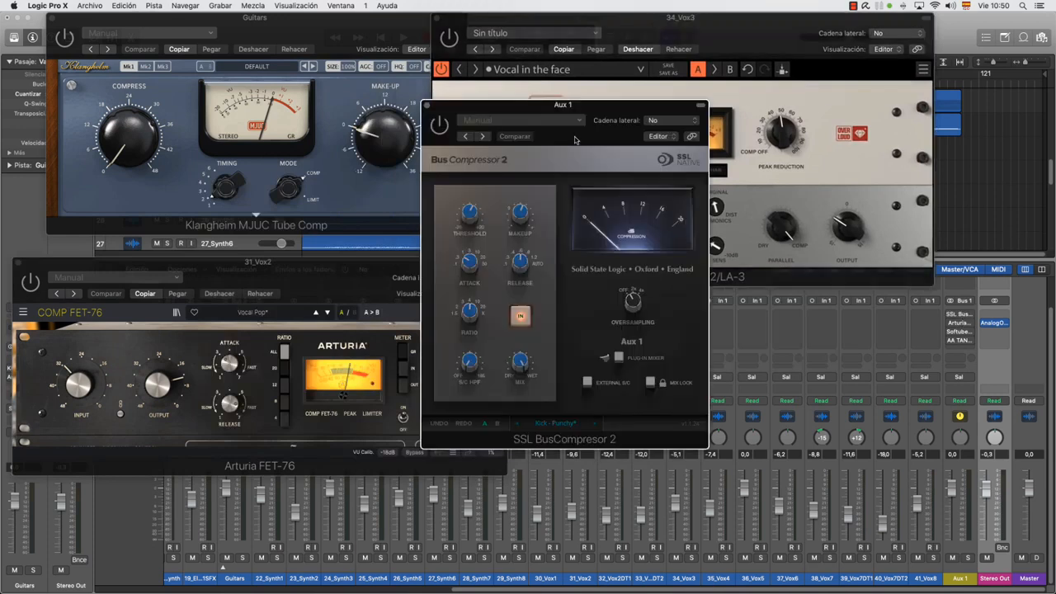
drag(579, 111, 718, 256)
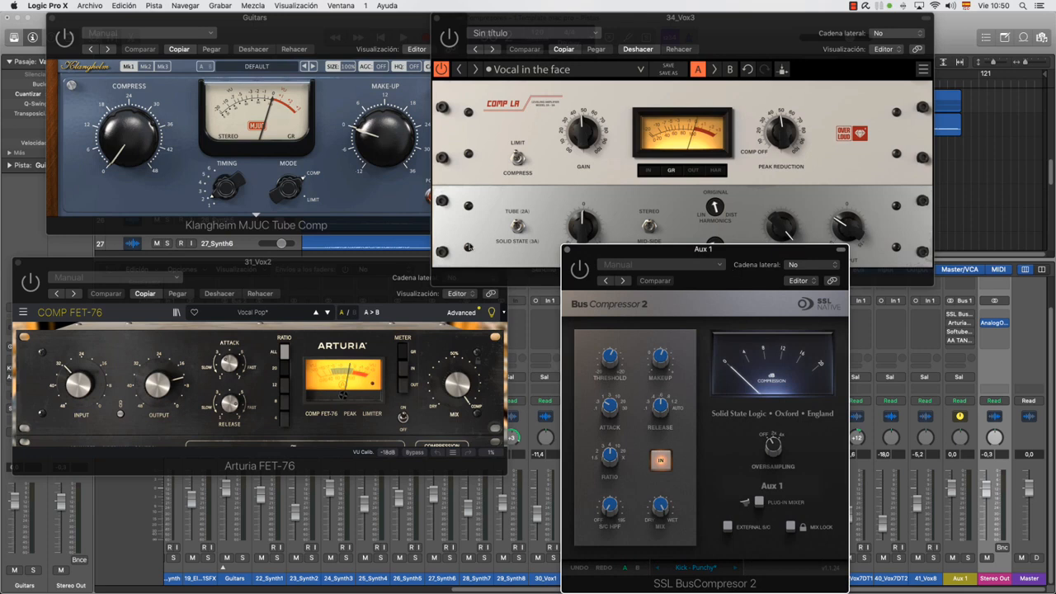
Review the four compressor types in turn, bringing forward the MJUC, Opto LA-2/LA-3, FET-76 and SSL BusCompresor 2 windows
click(356, 18)
click(728, 26)
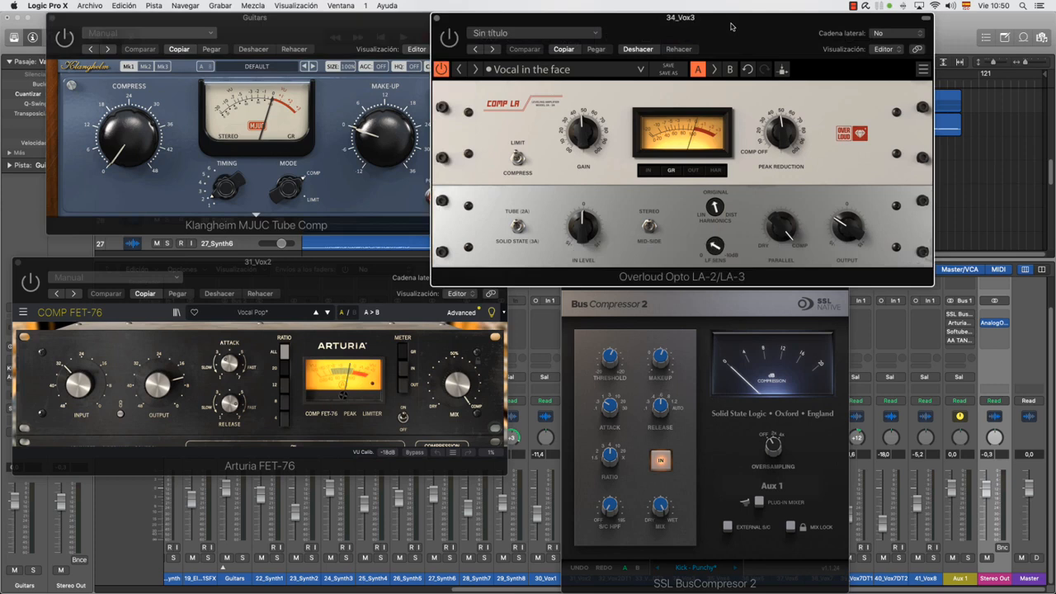
click(369, 277)
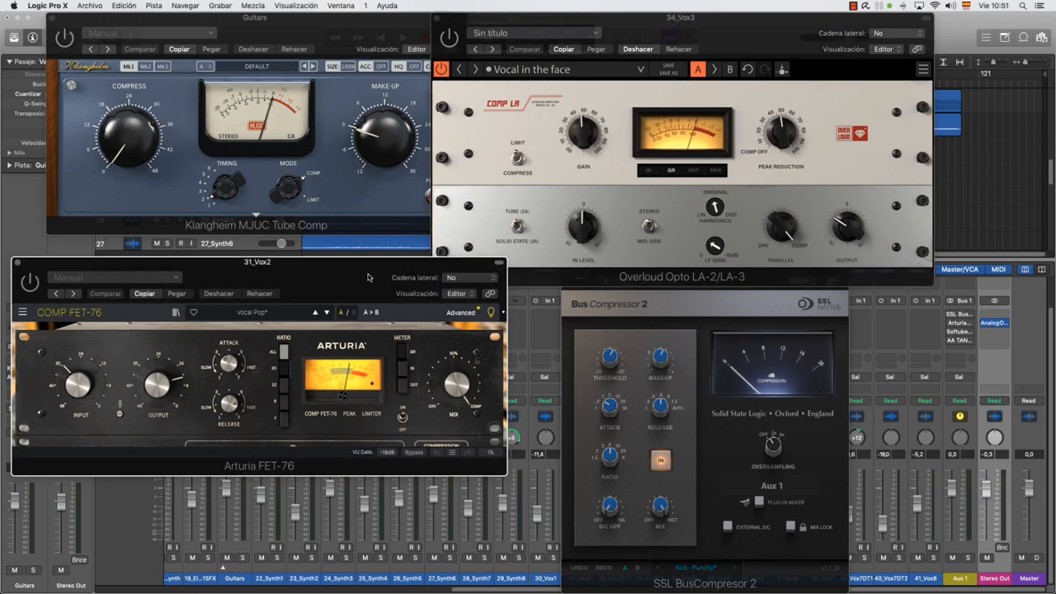
click(748, 310)
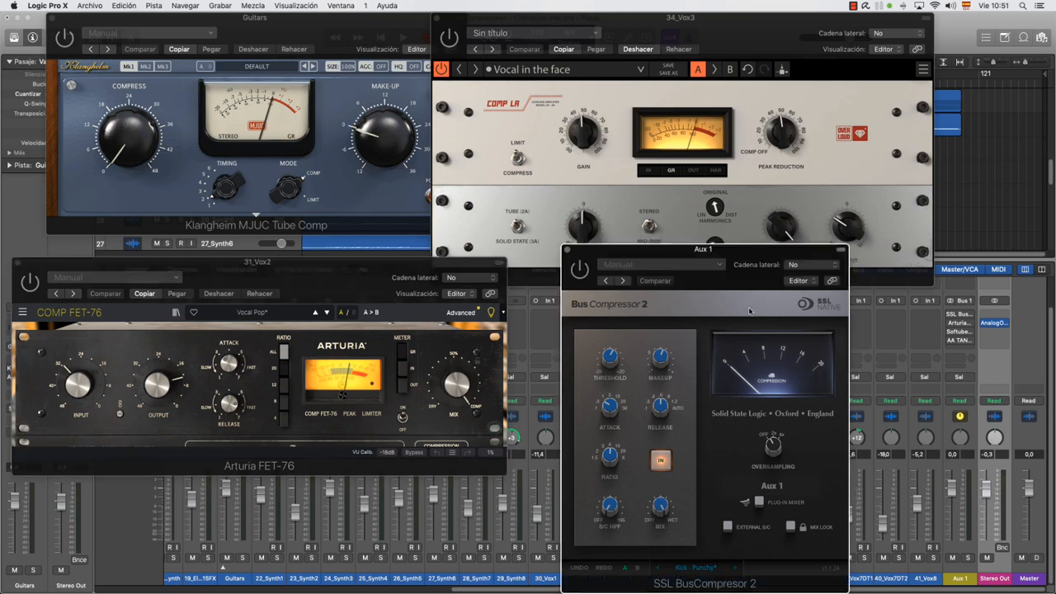